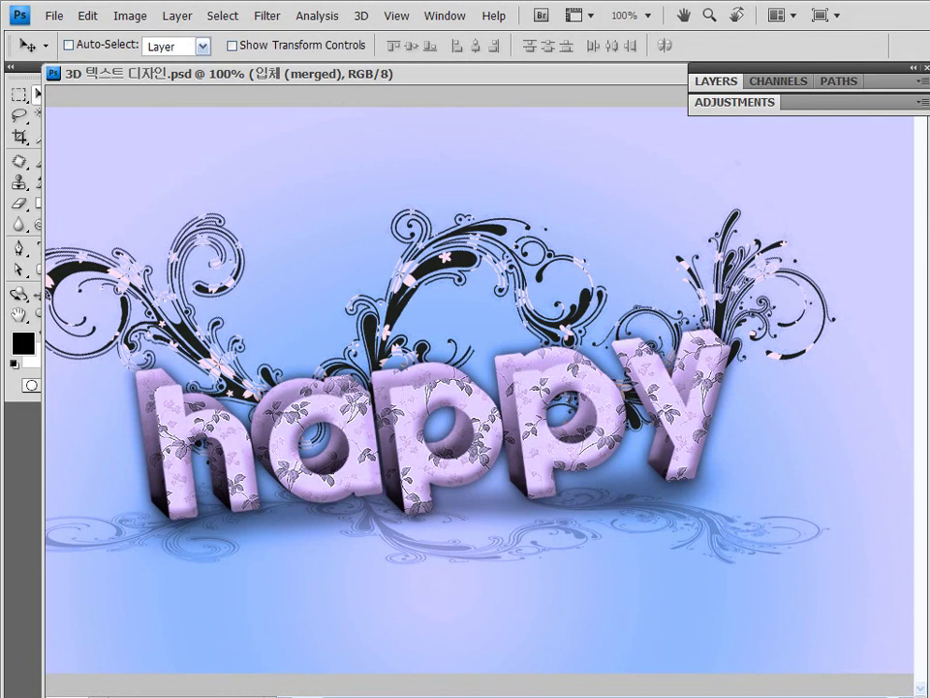
Minimize the finished 3D text example and create a new 800 × 600 pixel RGB document at 72 pixels/inch
left_click_drag(663, 77, 664, 148)
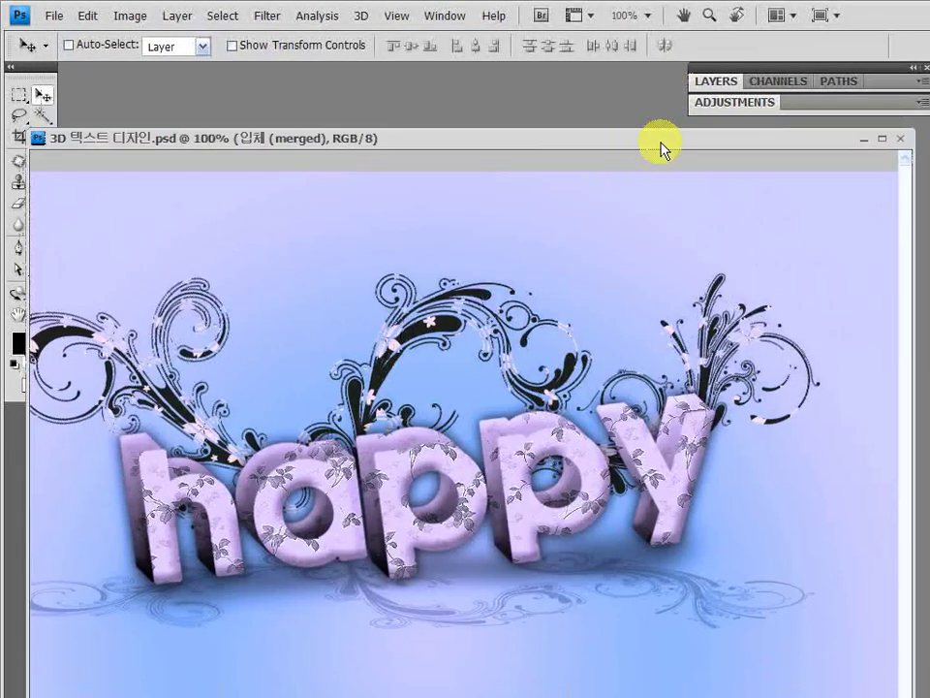
left_click(863, 140)
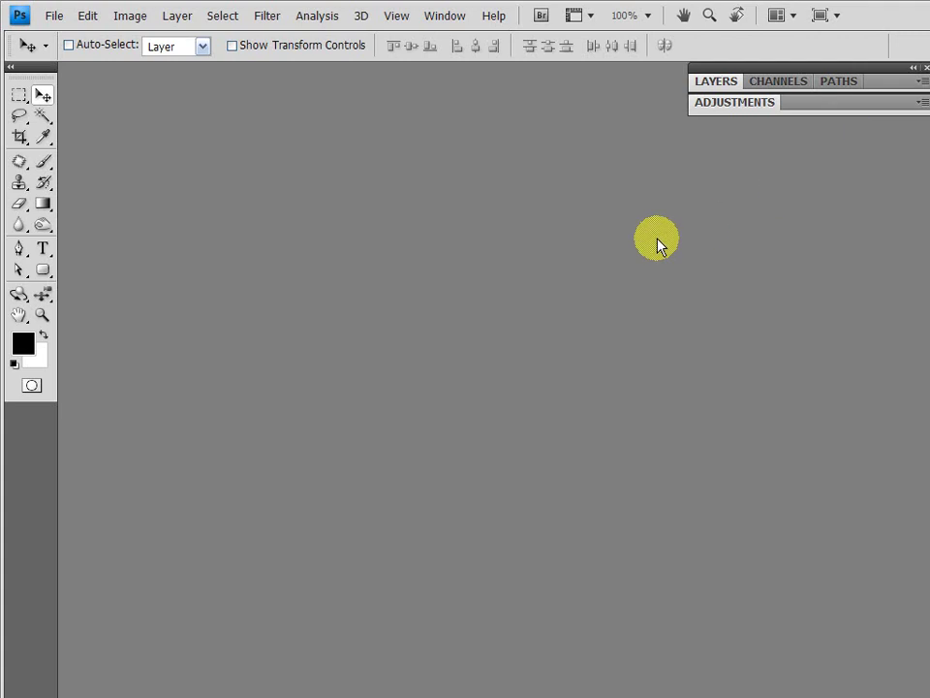
key("ctrl+n")
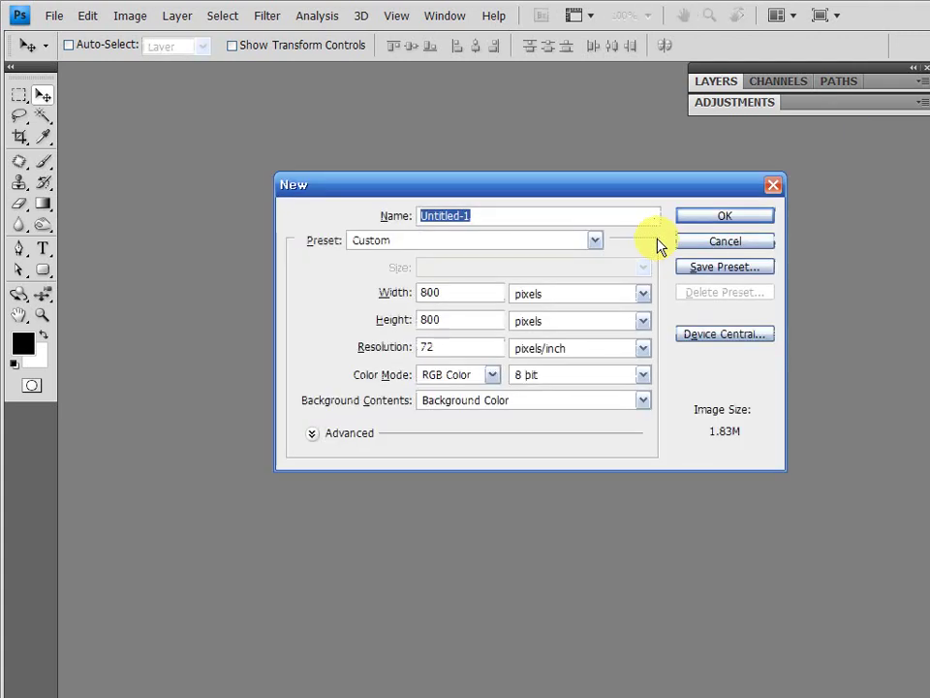
left_click(360, 317)
type("600")
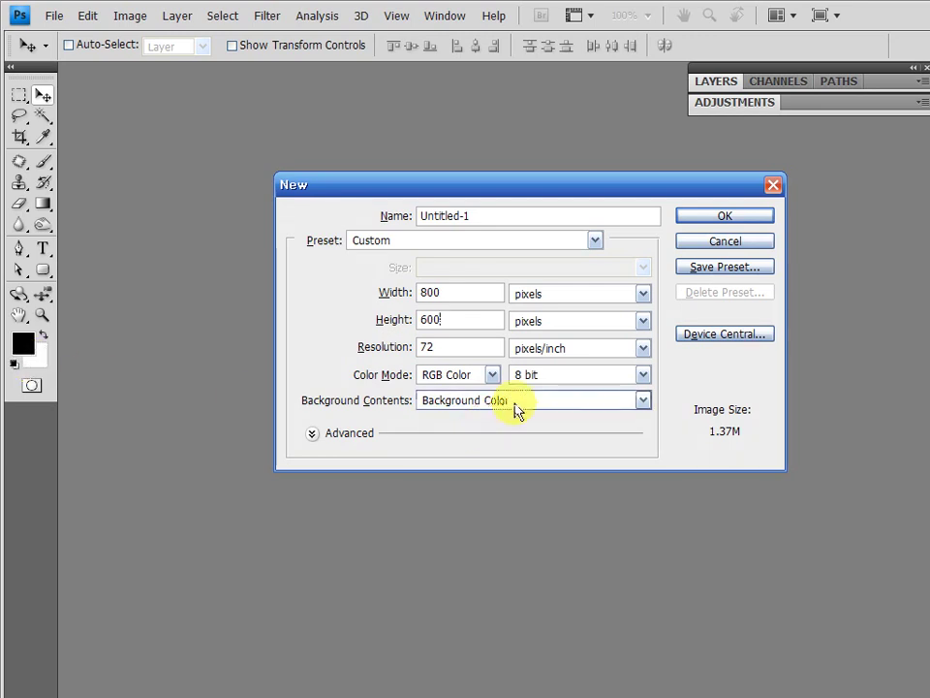
left_click(768, 218)
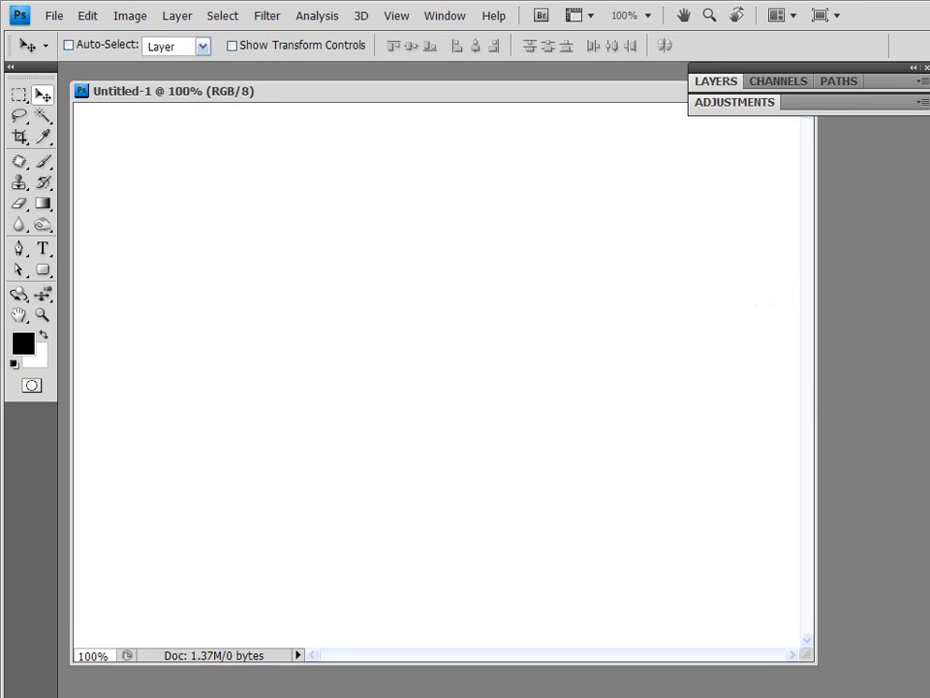
Add the text "simple" in 48 px Myriad Pro Regular at the left-centre of the canvas and commit it
left_click(43, 249)
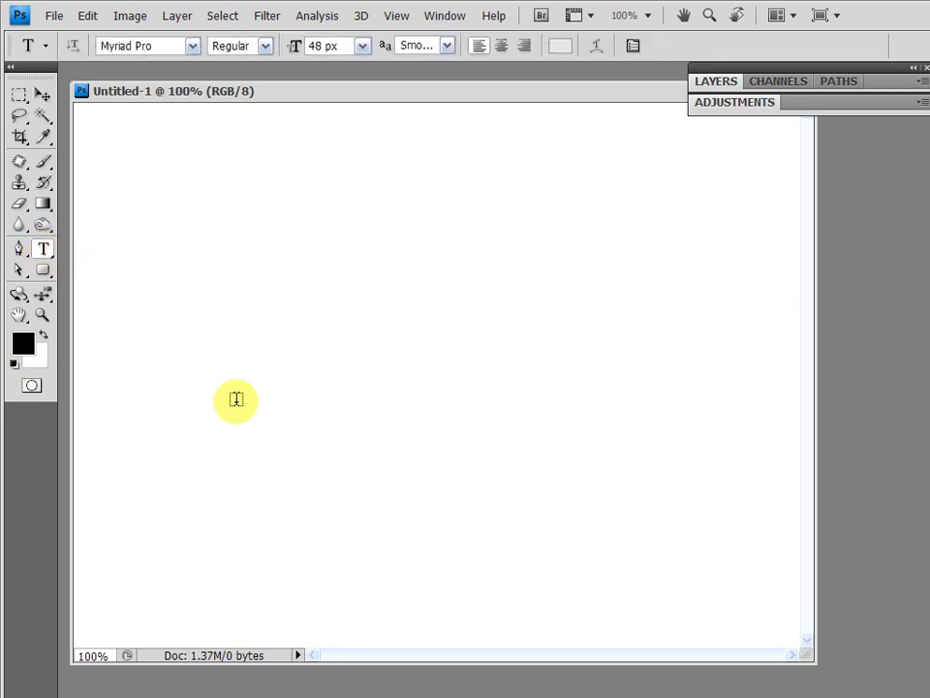
left_click(196, 321)
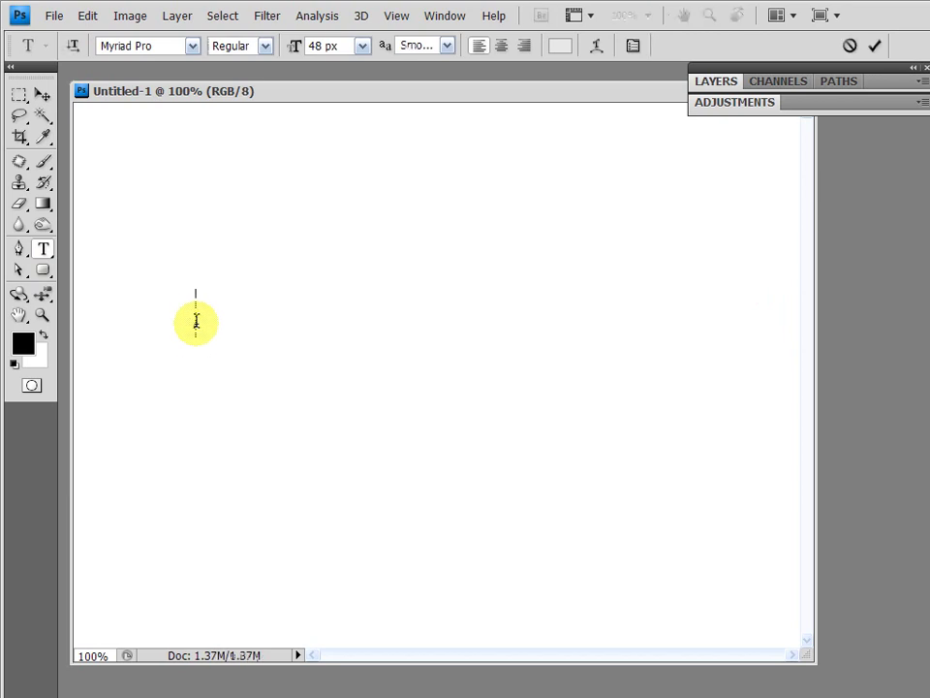
type("simple")
left_click(717, 80)
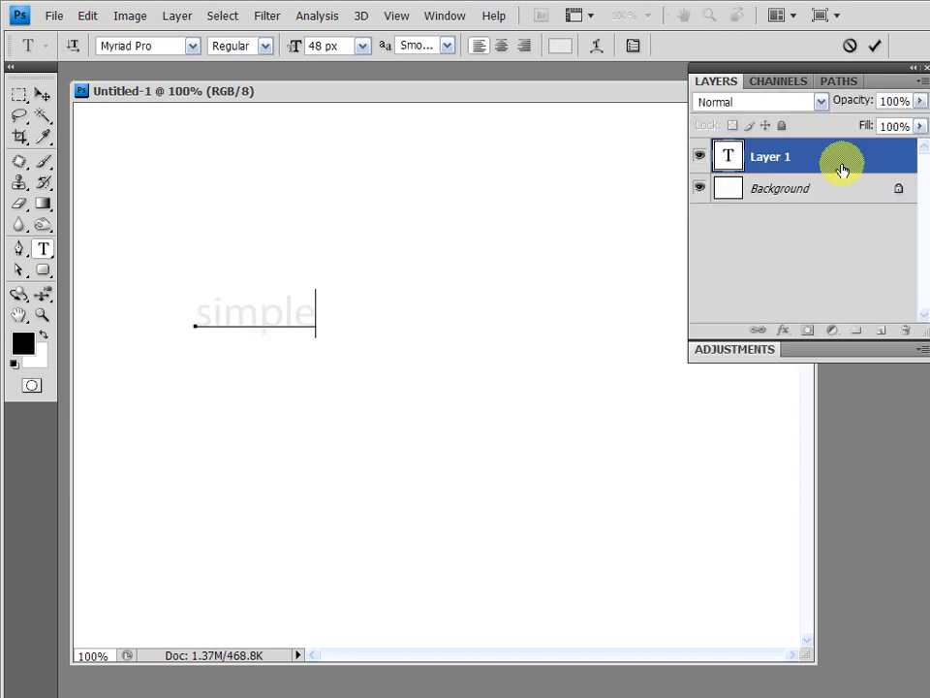
left_click(876, 46)
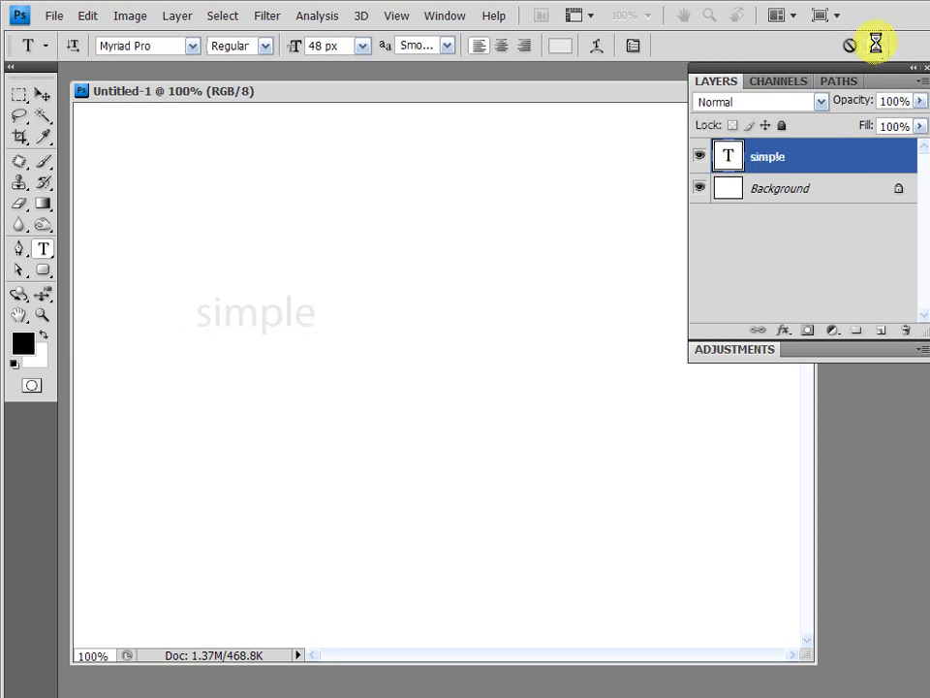
Change the colour of the "simple" text to white
left_click(554, 48)
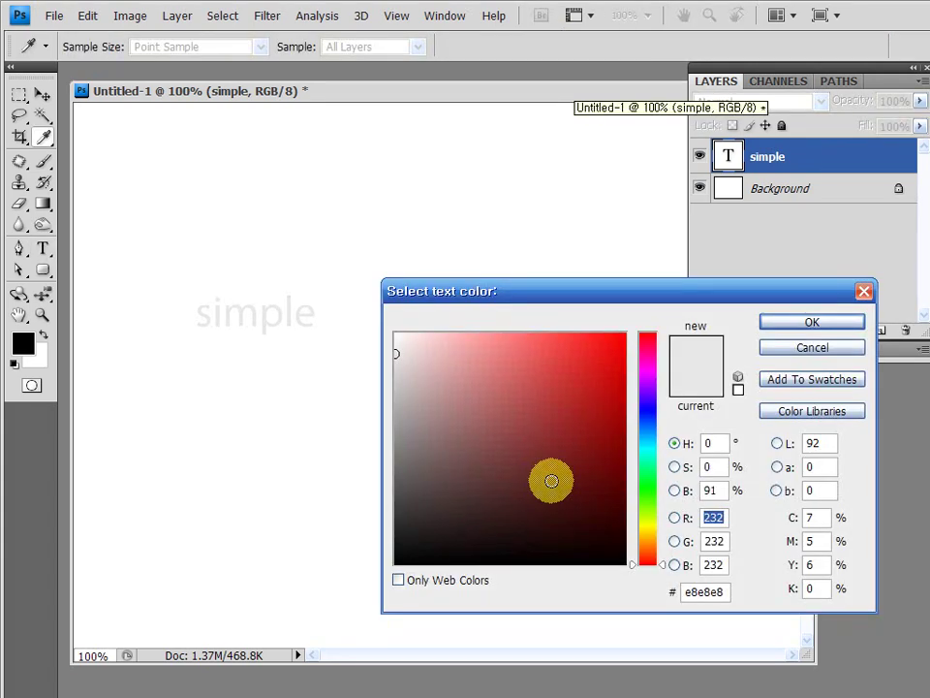
left_click(420, 351)
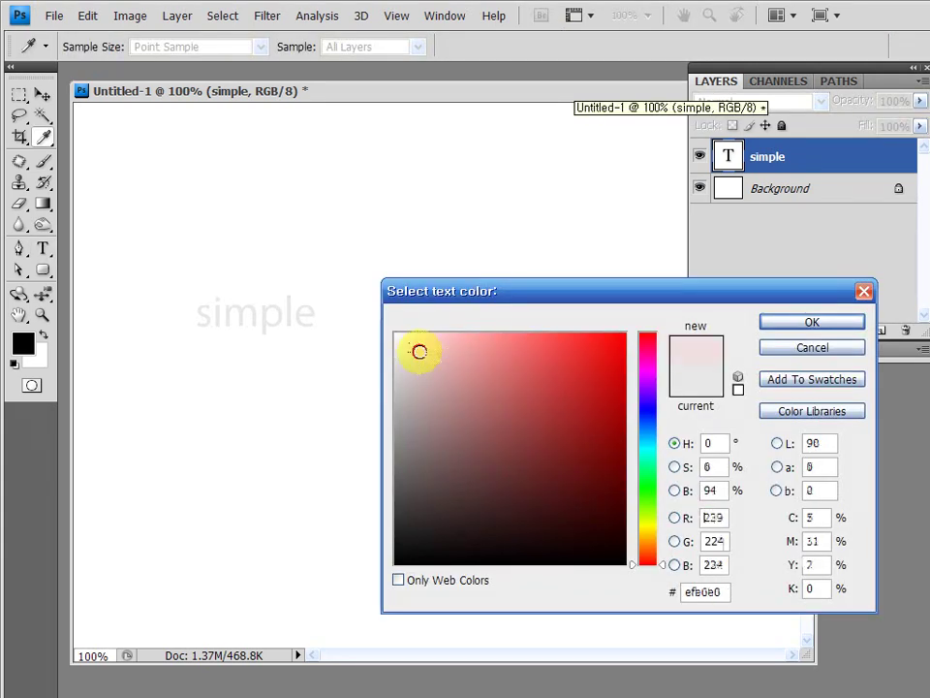
left_click_drag(420, 350, 393, 333)
left_click(779, 322)
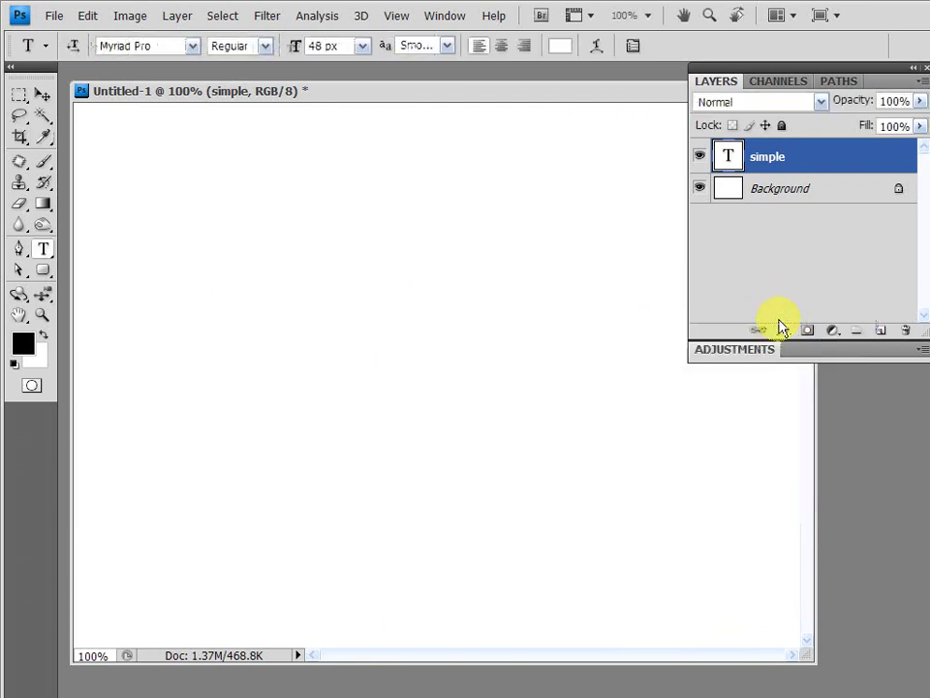
Target the Background layer with the Gradient tool and append the Simple preset set in the Gradient Editor
left_click(785, 190)
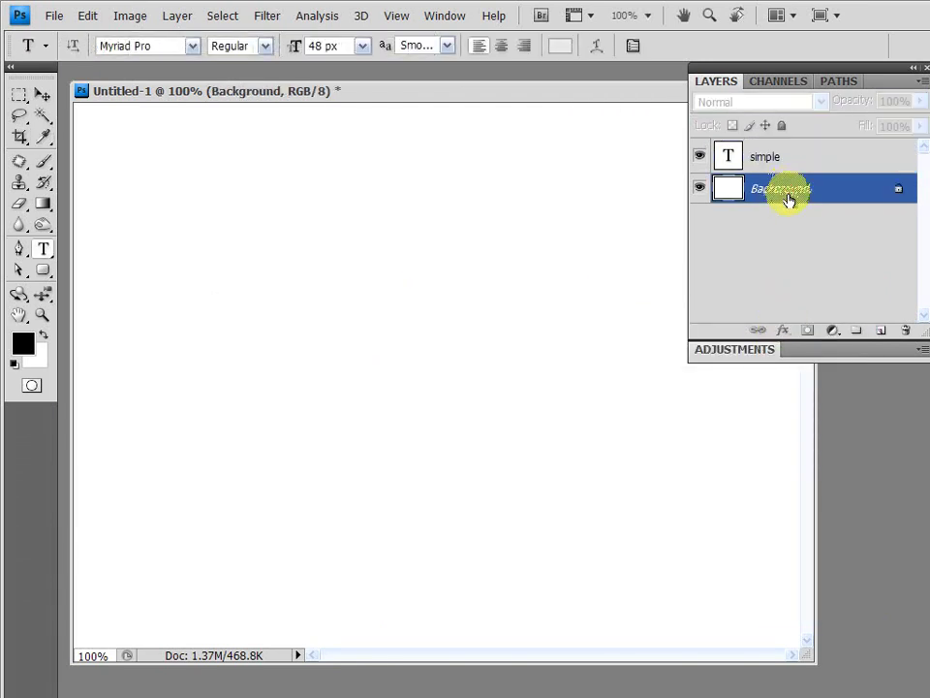
left_click(43, 205)
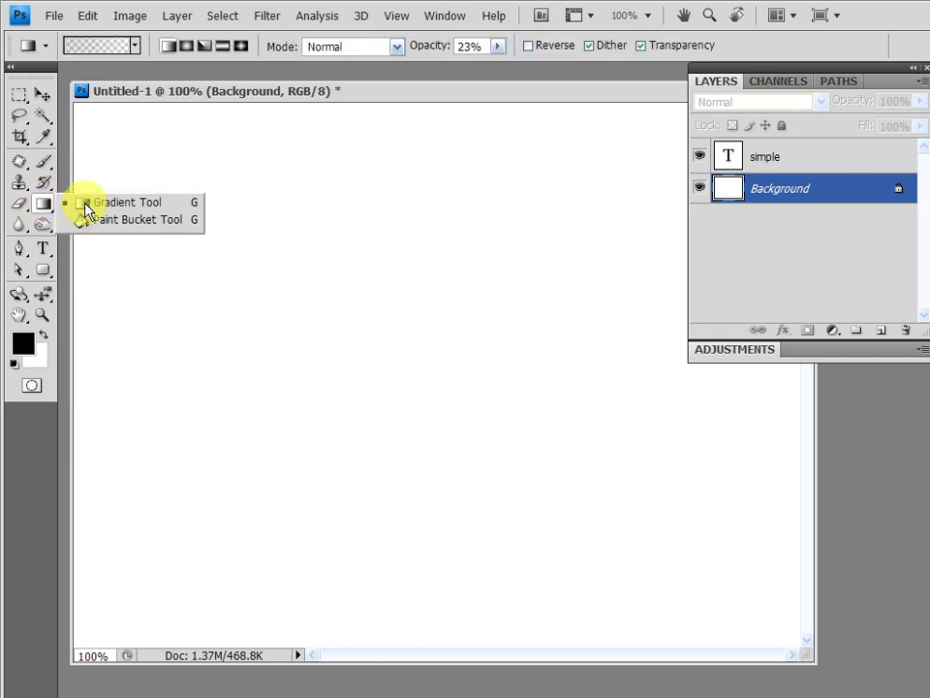
left_click(88, 205)
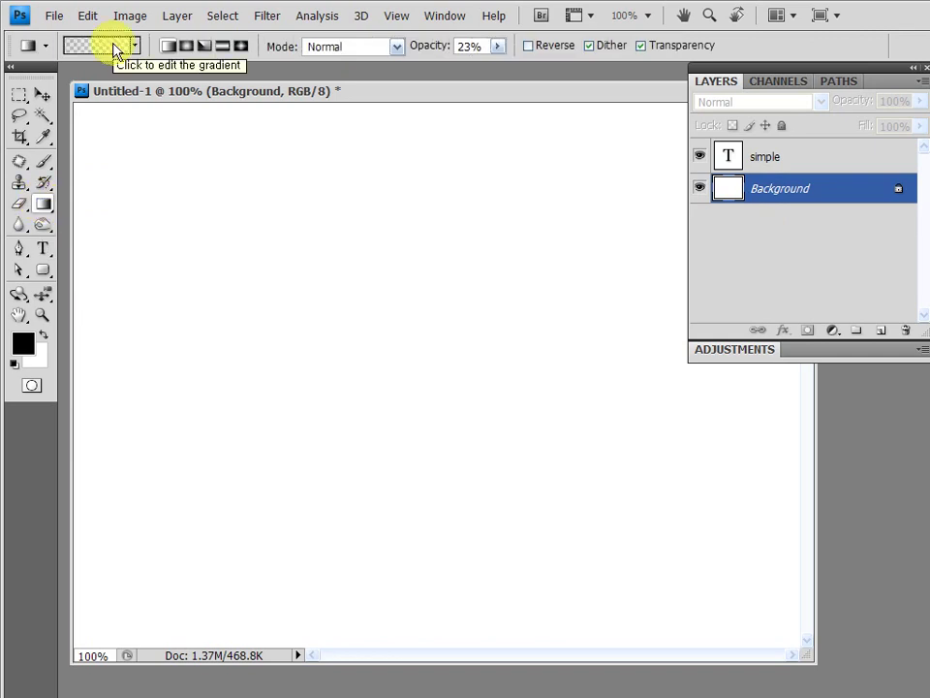
left_click(108, 45)
left_click_drag(780, 152, 780, 199)
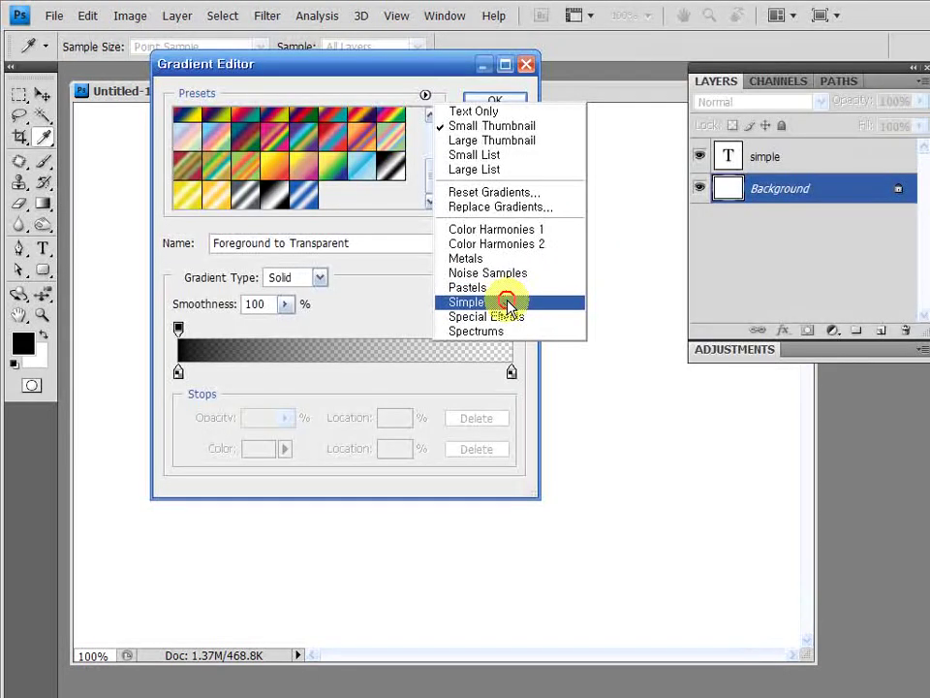
left_click(506, 304)
left_click(722, 314)
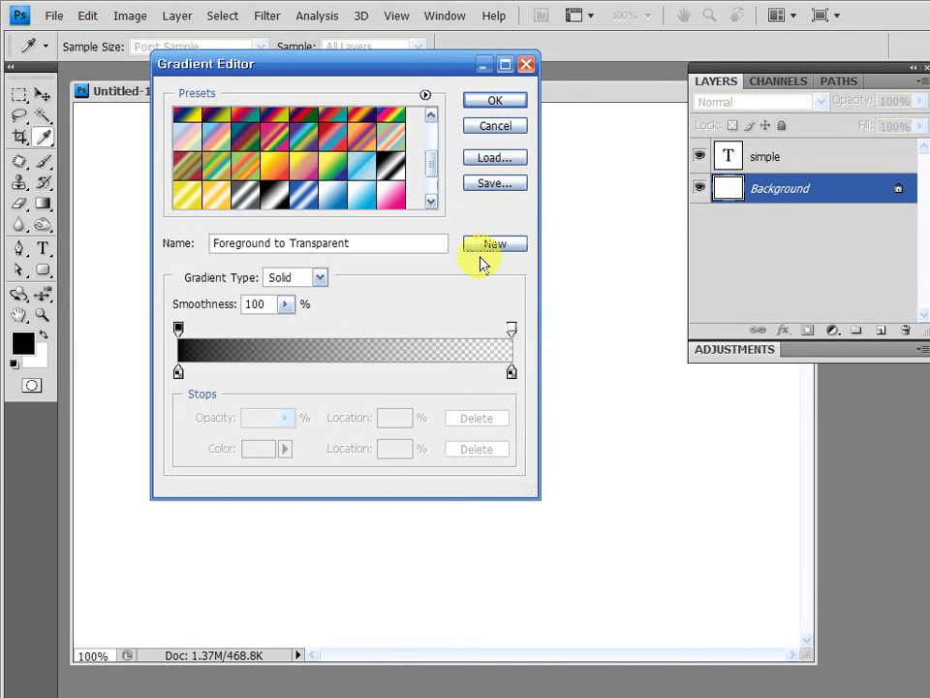
Choose the Cyan gradient preset and set the Gradient tool to radial at 100% opacity
scroll(304, 197, "down", 2)
left_click(358, 134)
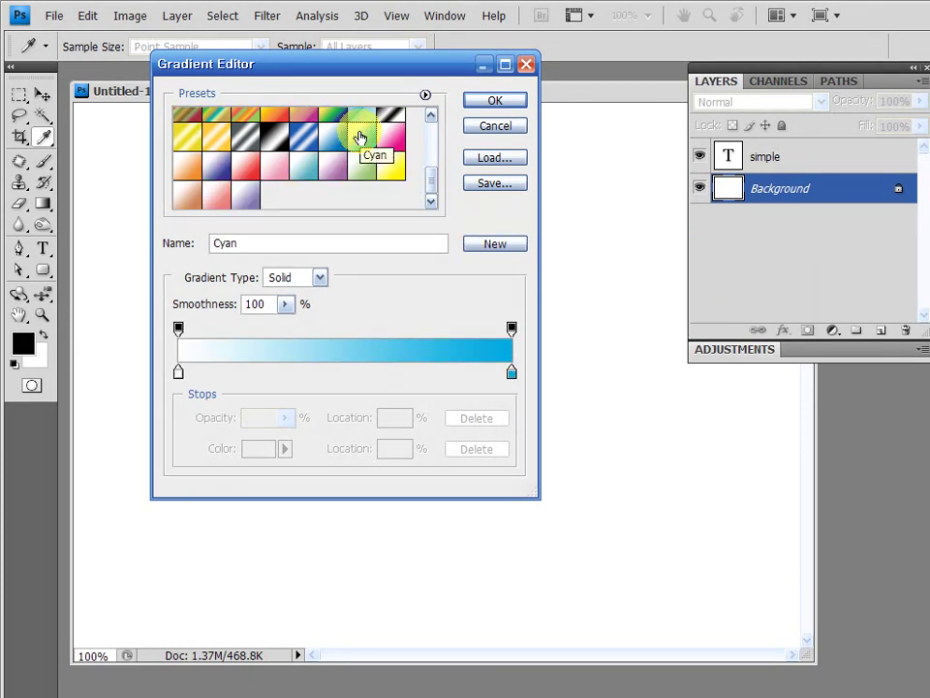
left_click(478, 103)
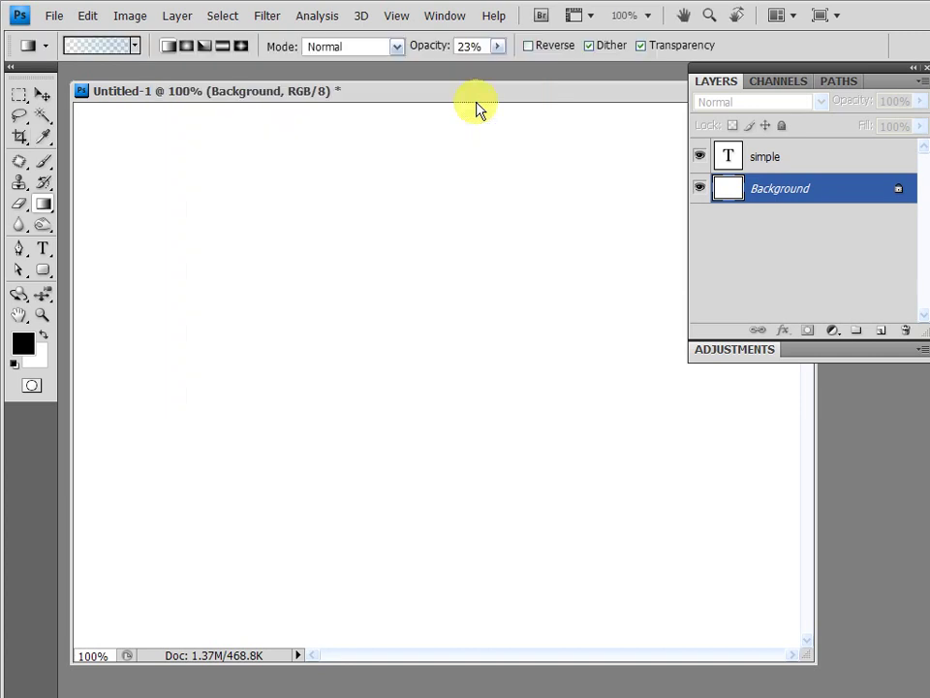
left_click(497, 45)
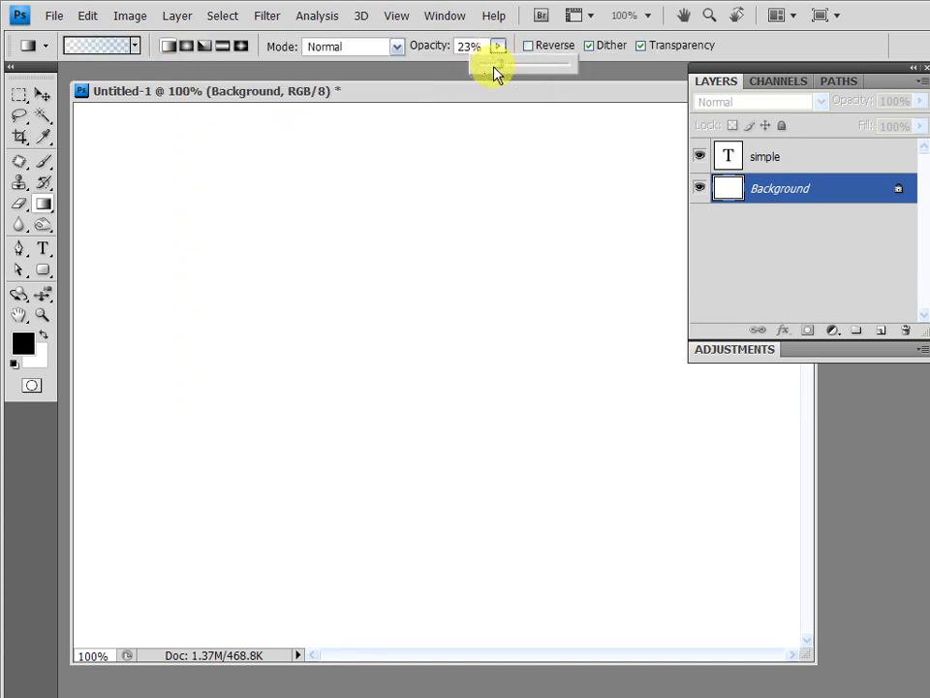
left_click_drag(494, 74, 570, 66)
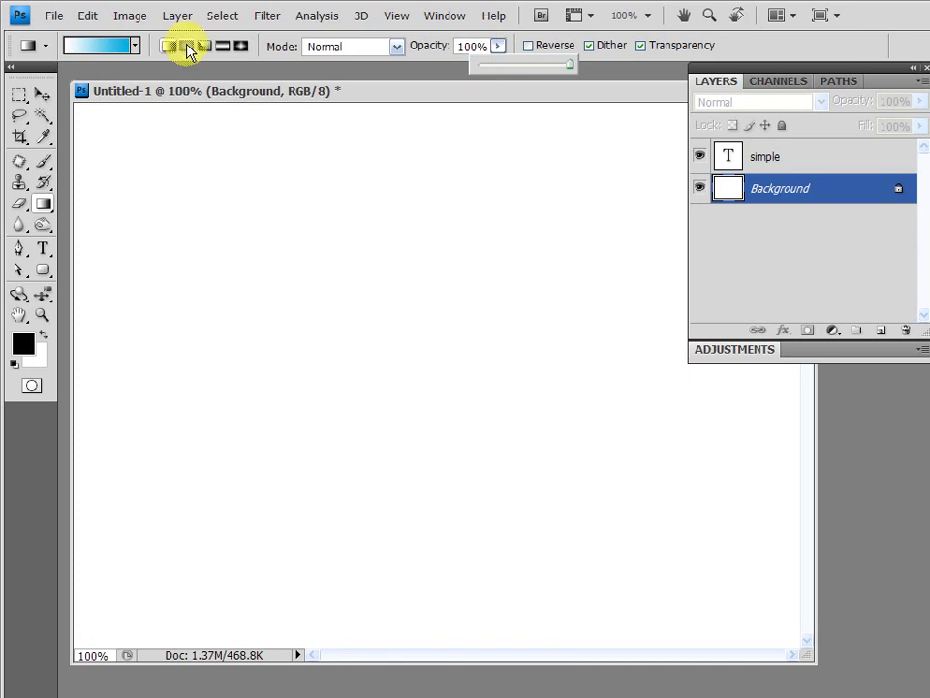
left_click(186, 46)
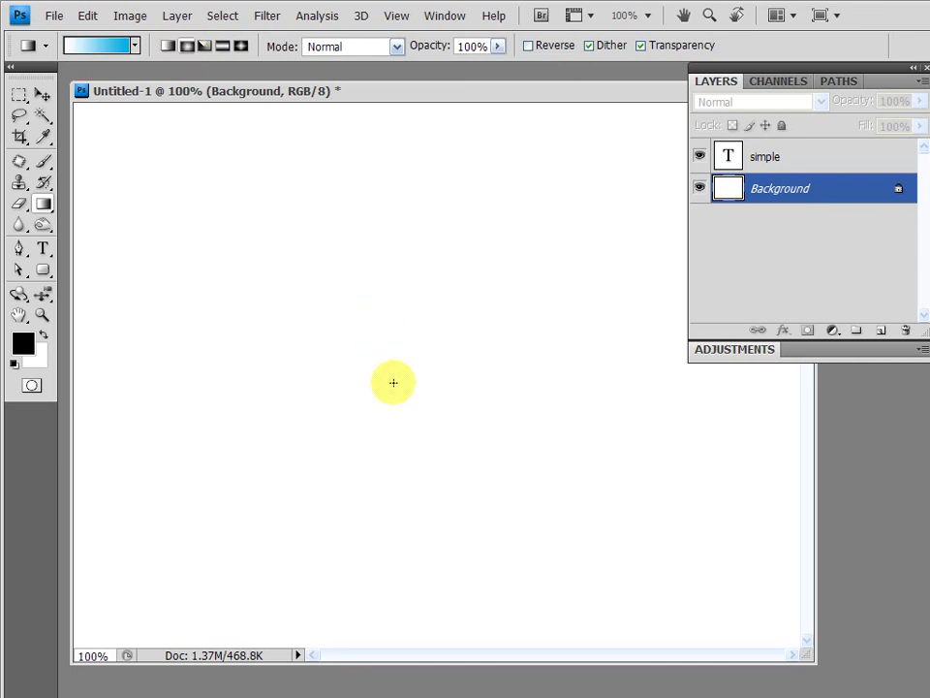
mouse_move(56, 62)
left_mouse_down()
mouse_move(97, 58)
mouse_move(66, 99)
left_mouse_up()
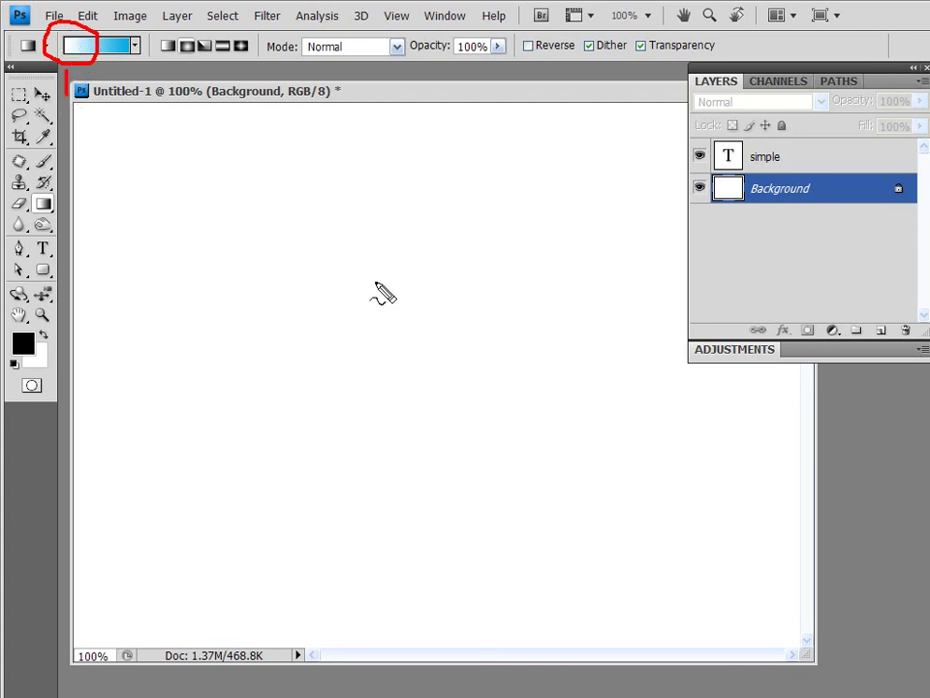
mouse_move(422, 380)
left_mouse_down()
mouse_move(420, 389)
mouse_move(607, 200)
mouse_move(615, 171)
mouse_move(630, 200)
left_mouse_up()
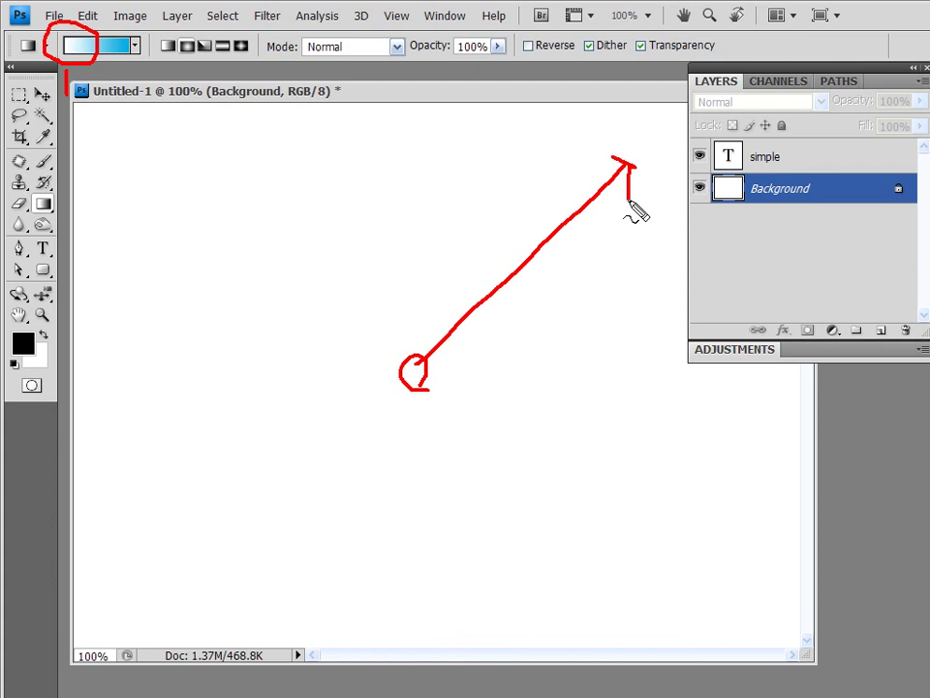
key("Escape")
Fill the Background layer with the radial gradient, from near the canvas centre out to its upper-right corner
left_click_drag(427, 409, 770, 87)
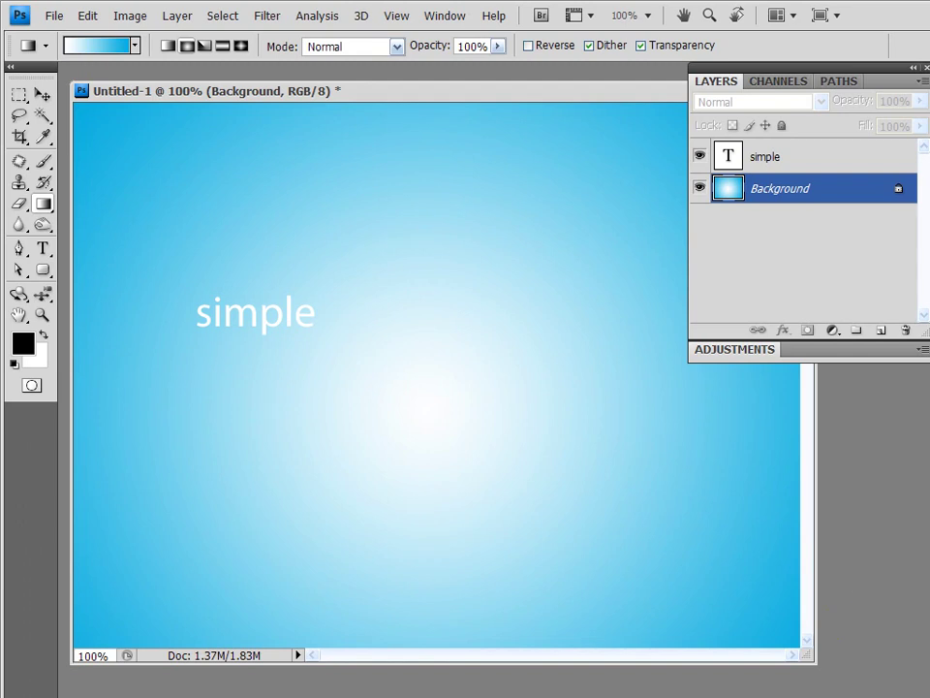
Dock the character settings below the layers and format the "simple" text layer as All Caps and Faux Bold
left_click(791, 163)
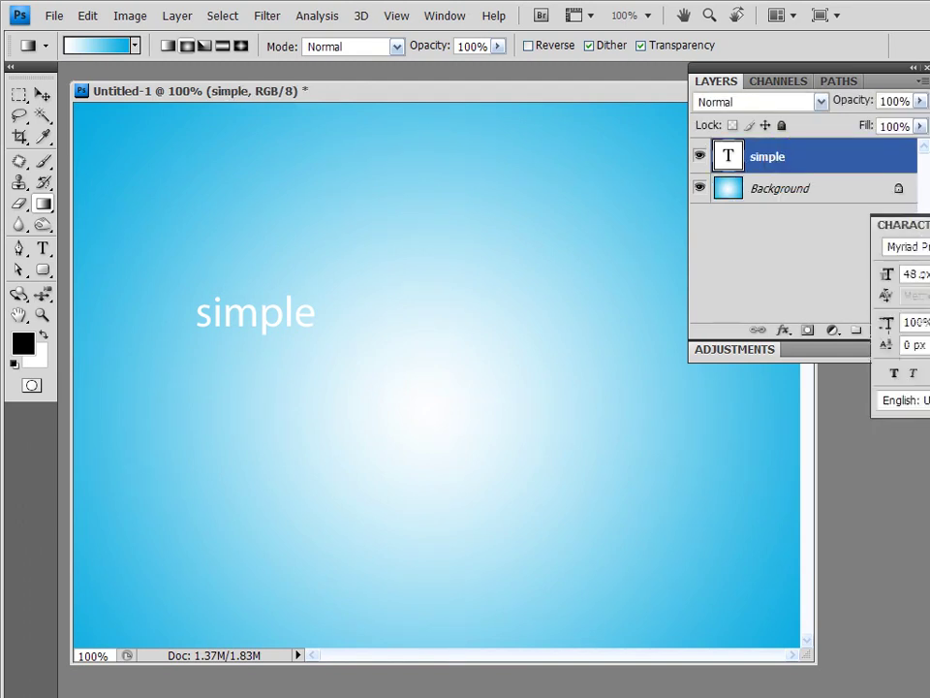
left_click_drag(896, 224, 757, 376)
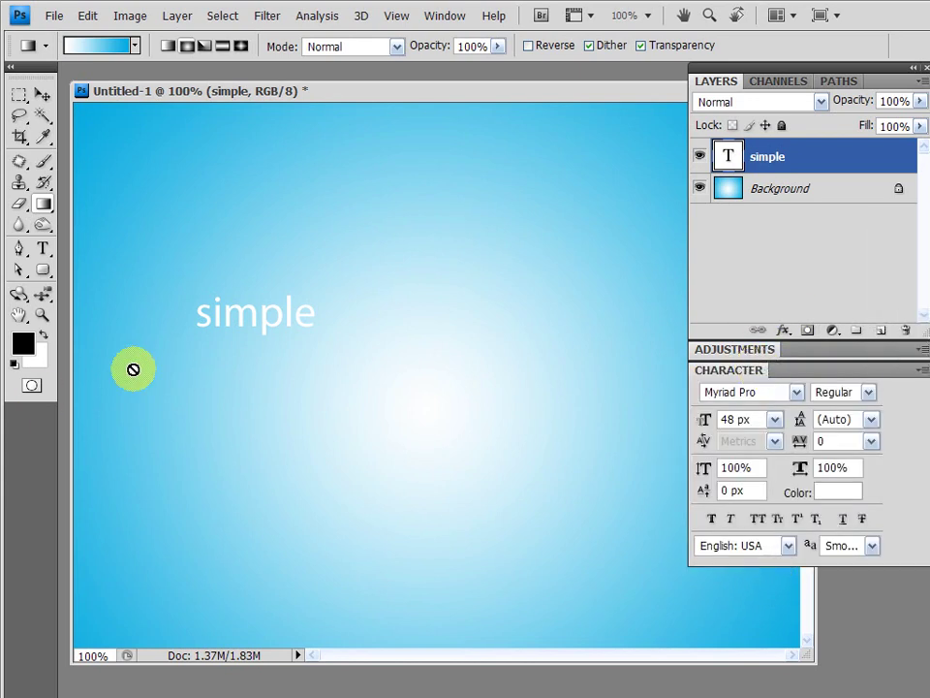
left_click(759, 520)
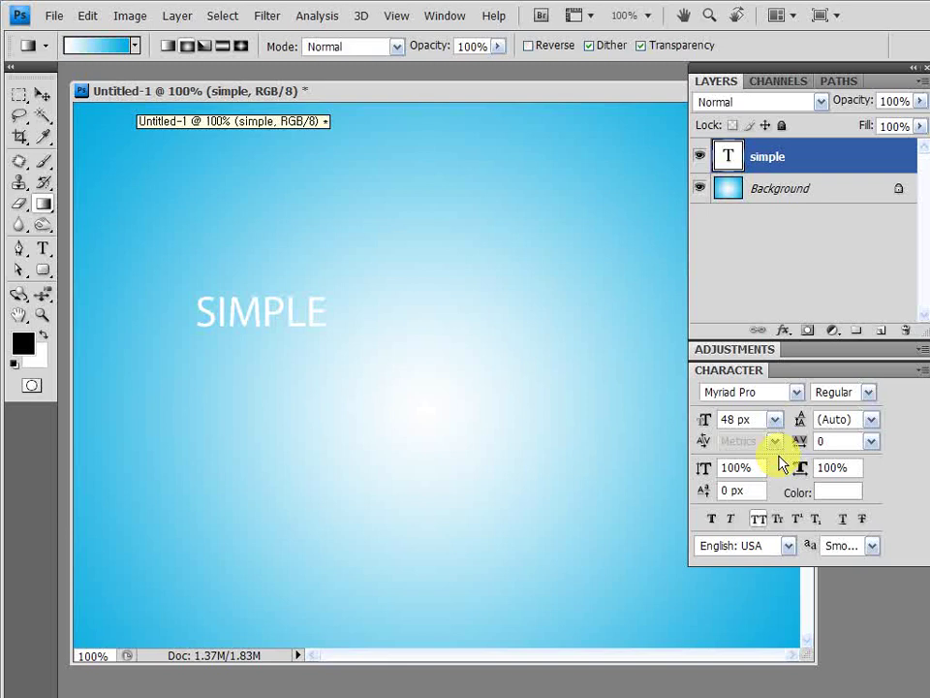
left_click(712, 523)
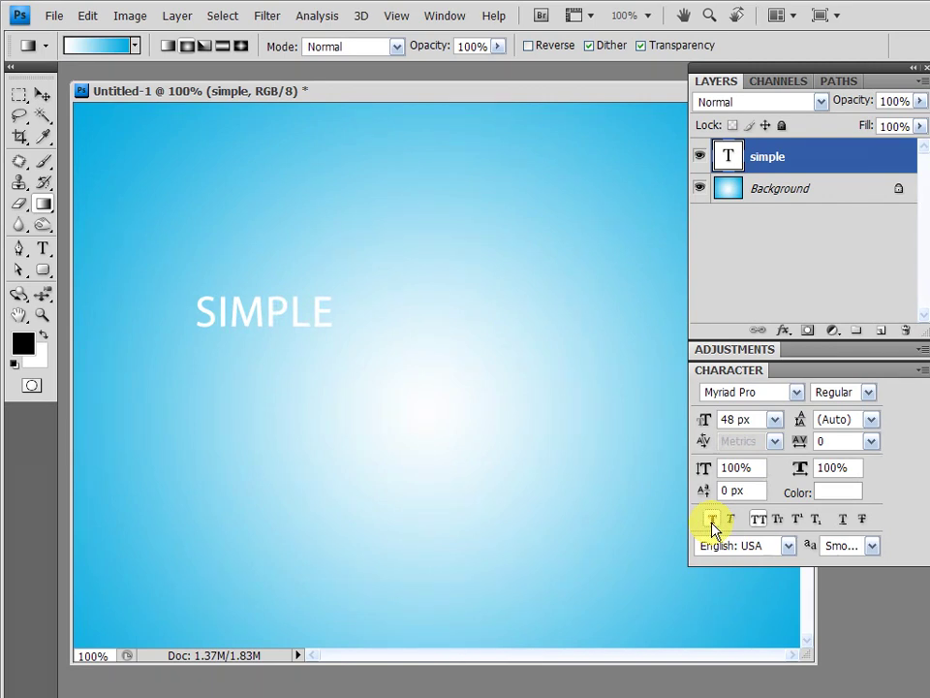
Scale the SIMPLE text up to about 175 px and move it across the upper part of the canvas
key("ctrl+t")
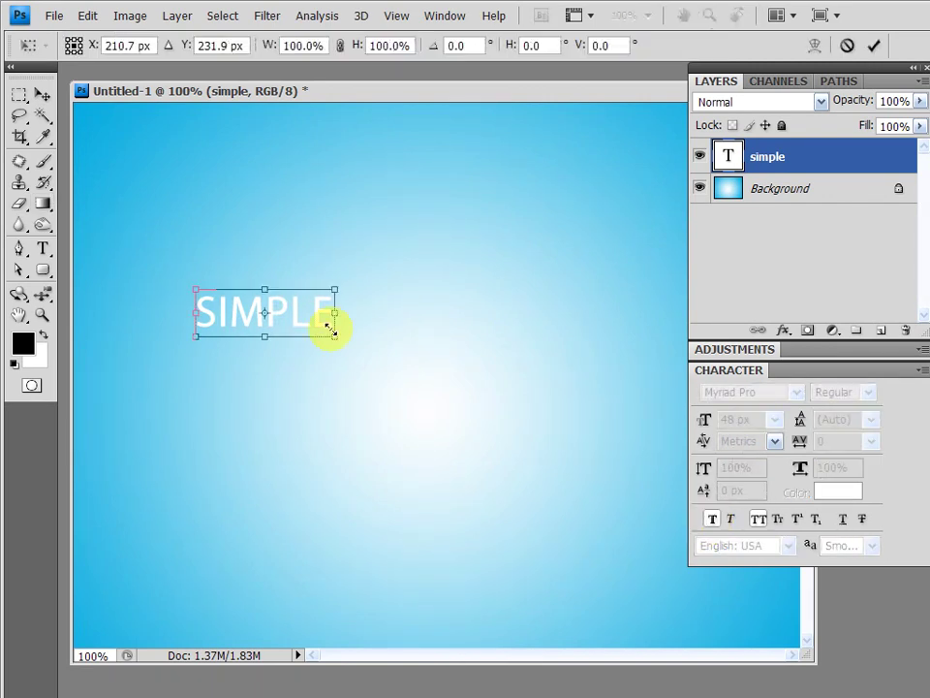
left_click_drag(377, 370, 667, 549)
left_click_drag(592, 422, 567, 320)
key("Return")
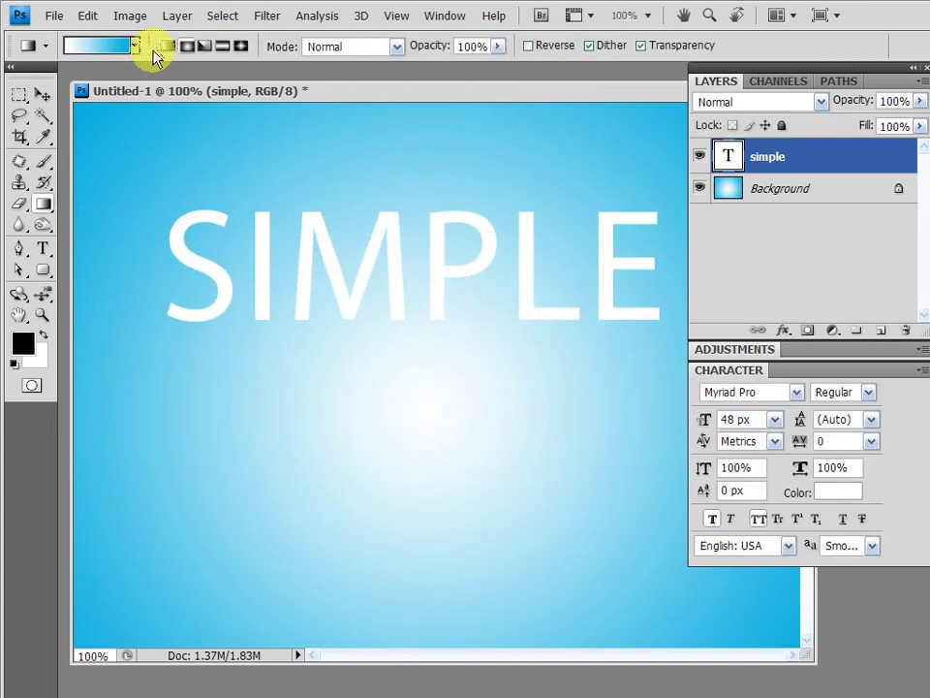
Change the font of the SIMPLE text to -윤고딕360
left_click(42, 249)
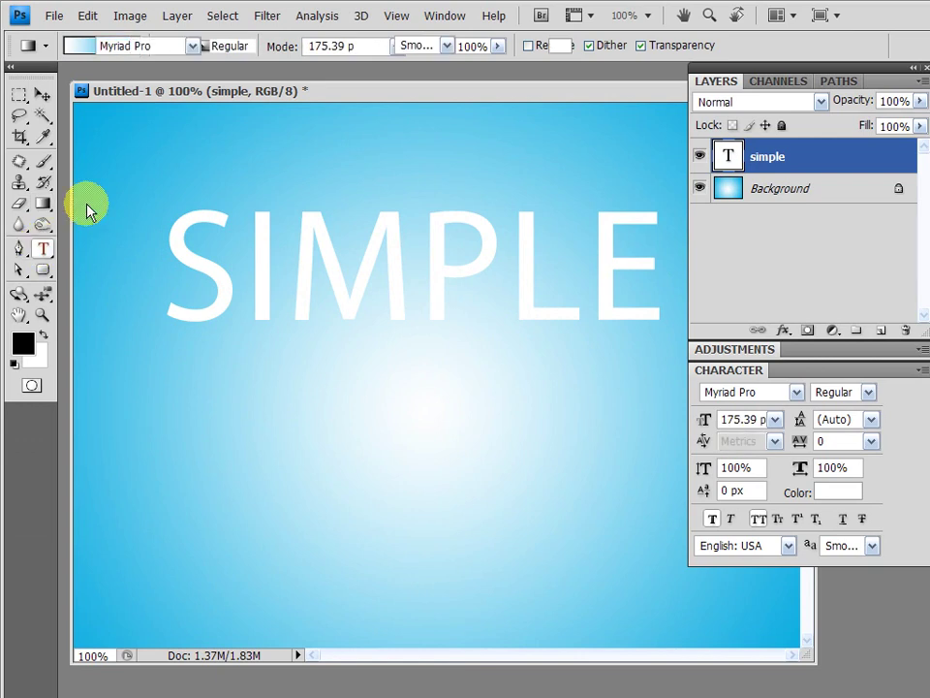
left_click(193, 45)
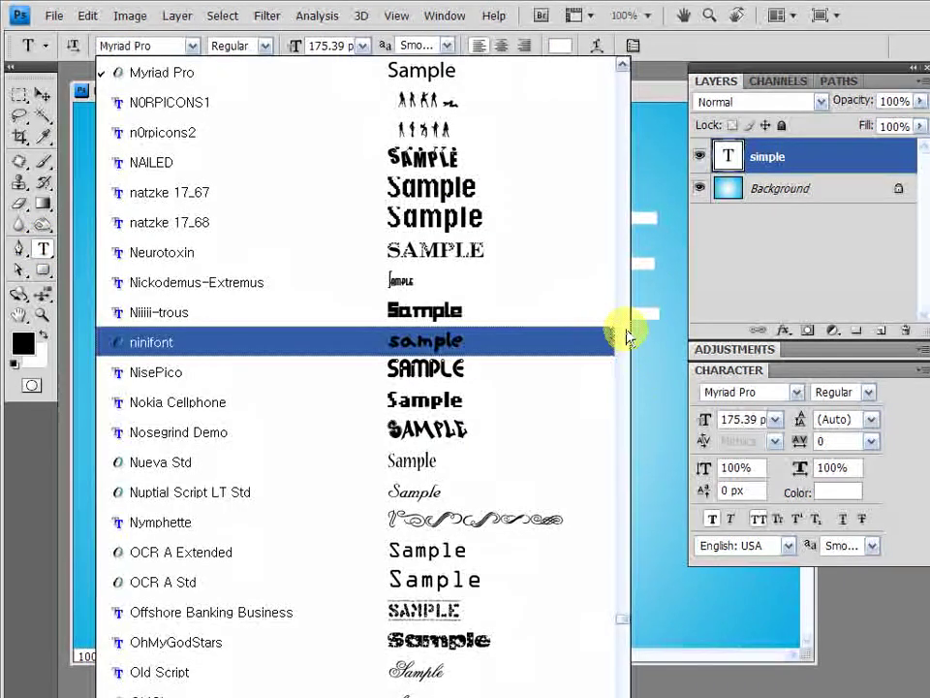
left_click_drag(621, 617, 643, 197)
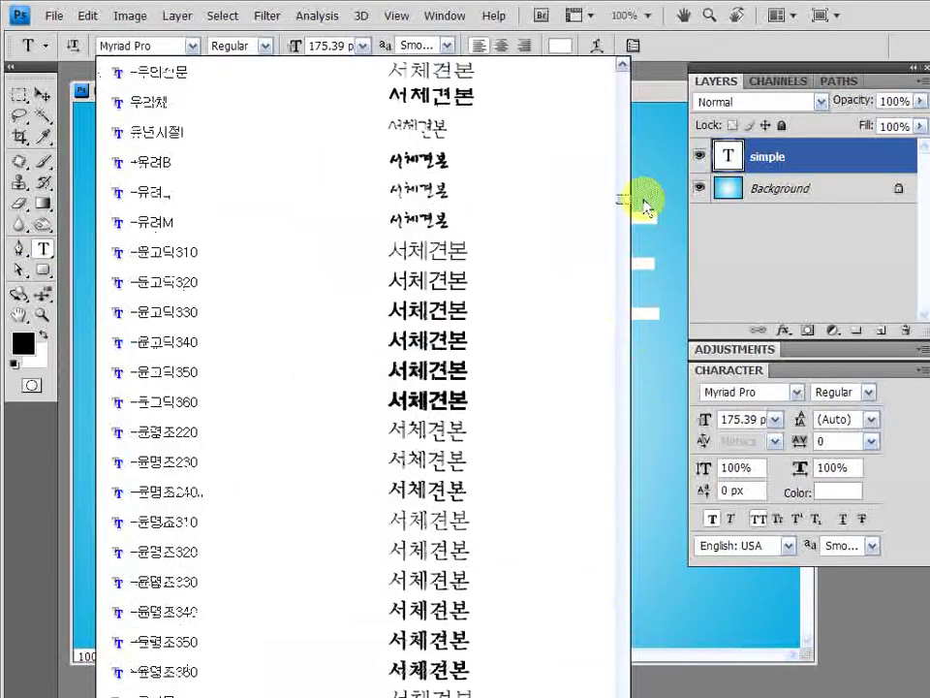
left_click(487, 401)
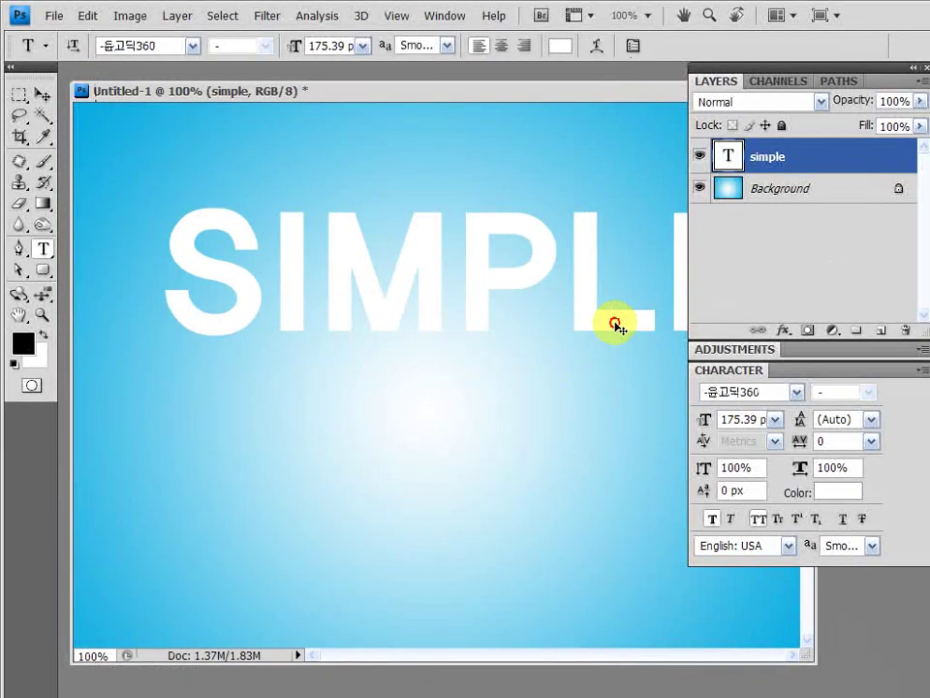
Move the SIMPLE text down and to the left so it fits across the canvas just above its middle
left_click_drag(616, 326, 567, 380)
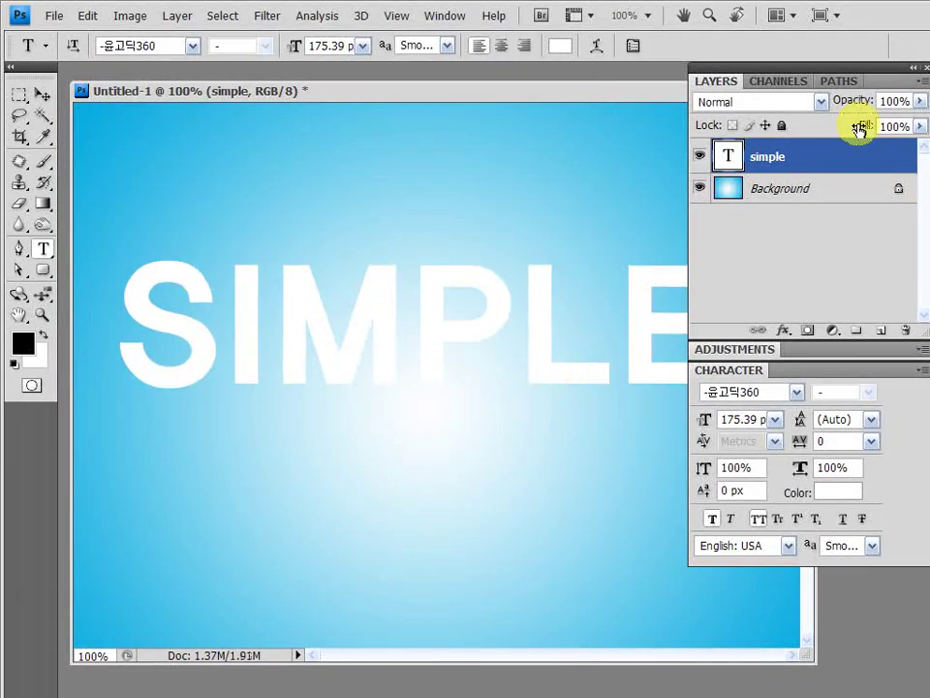
double_click(873, 85)
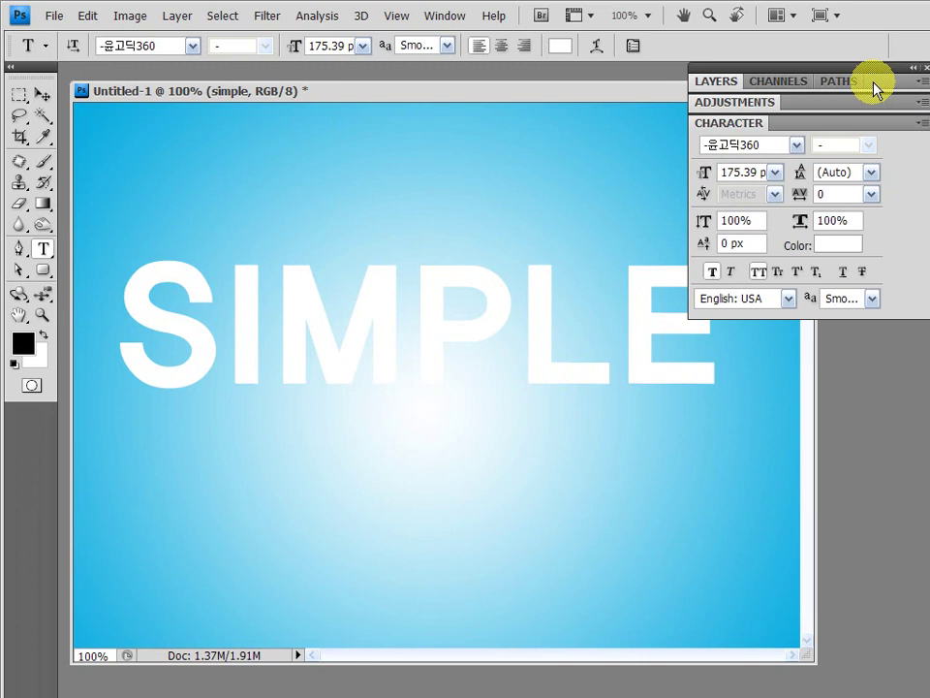
double_click(875, 87)
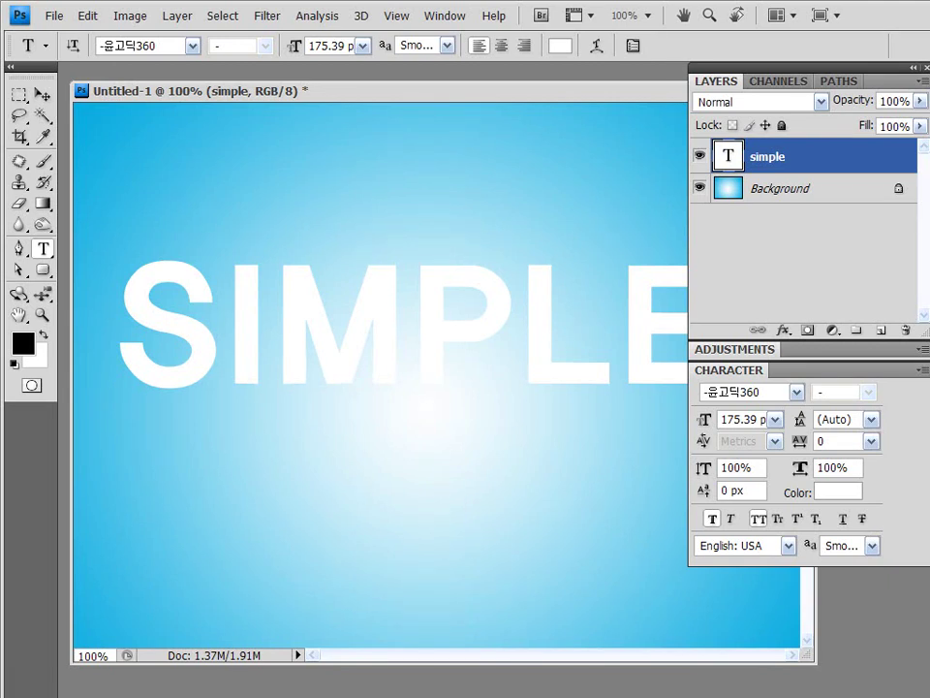
Rasterize the "simple" text layer
left_click(801, 152)
left_click(831, 153)
right_click(831, 153)
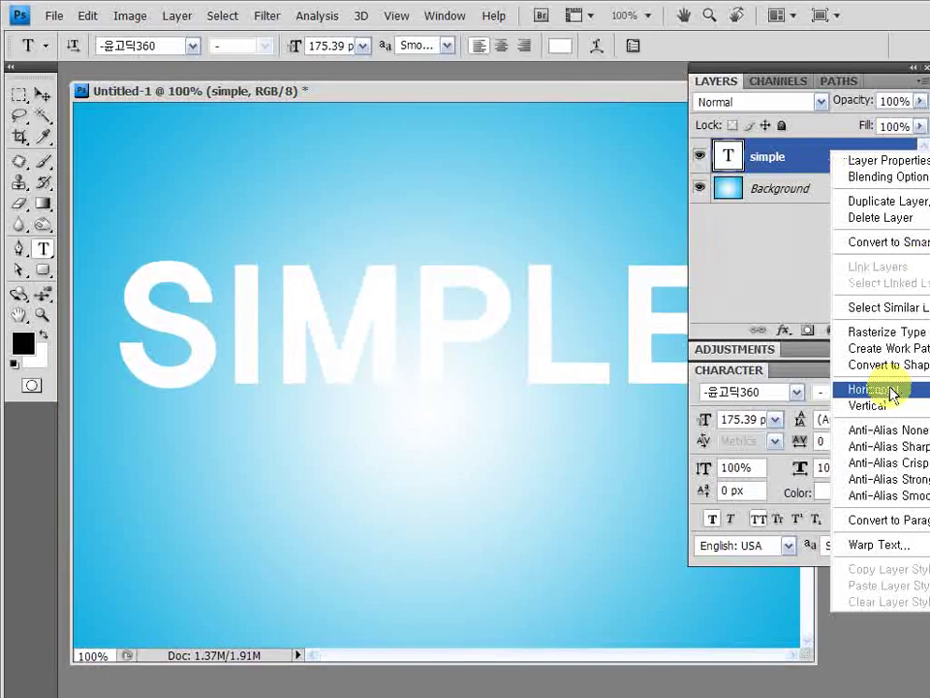
left_click(883, 77)
left_click_drag(820, 68, 668, 76)
right_click(684, 150)
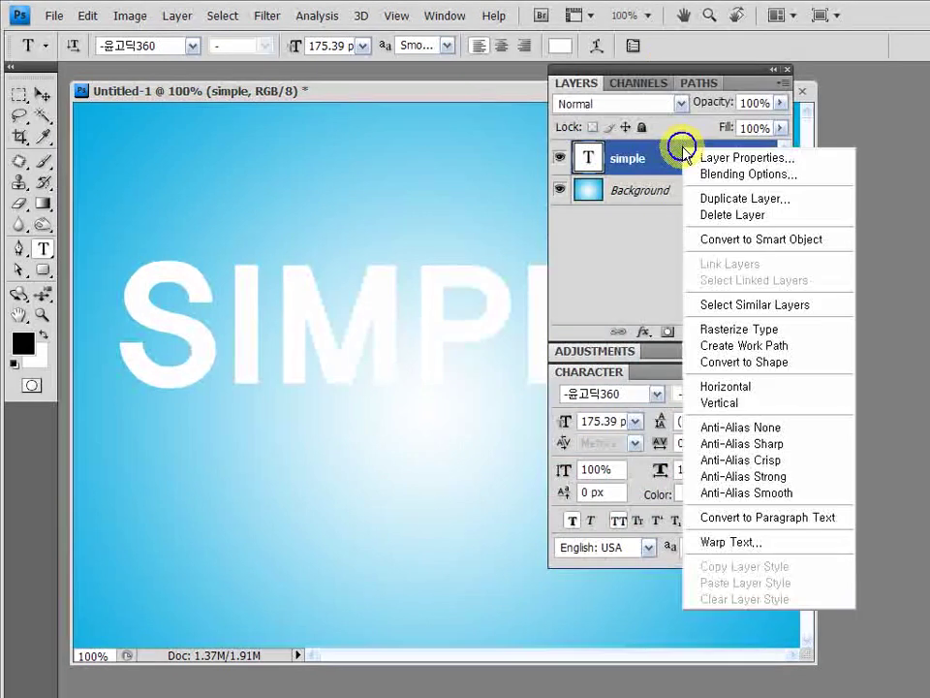
left_click(769, 332)
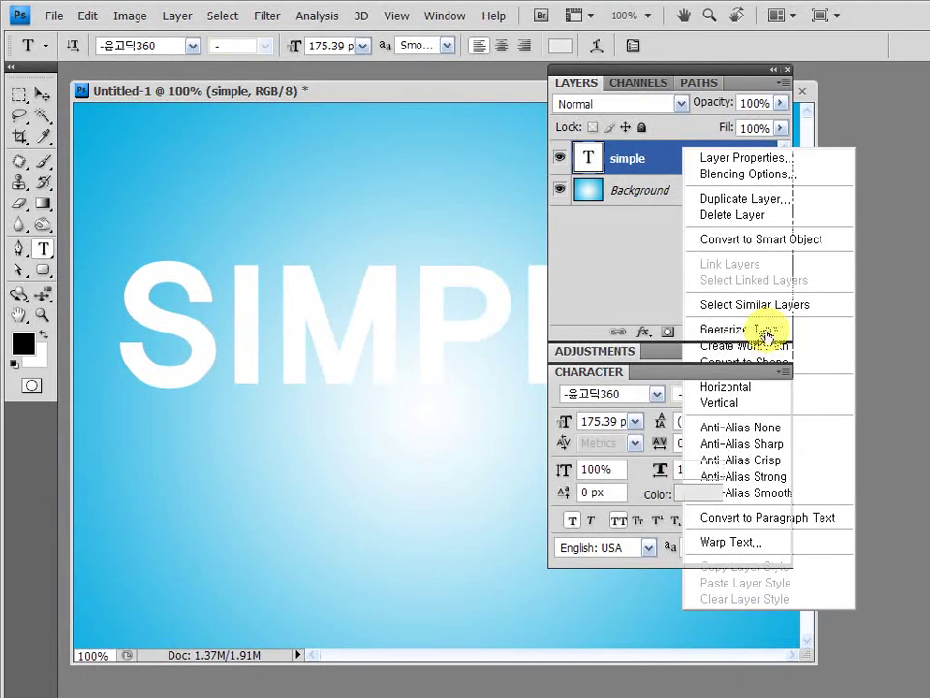
left_click_drag(723, 77, 866, 75)
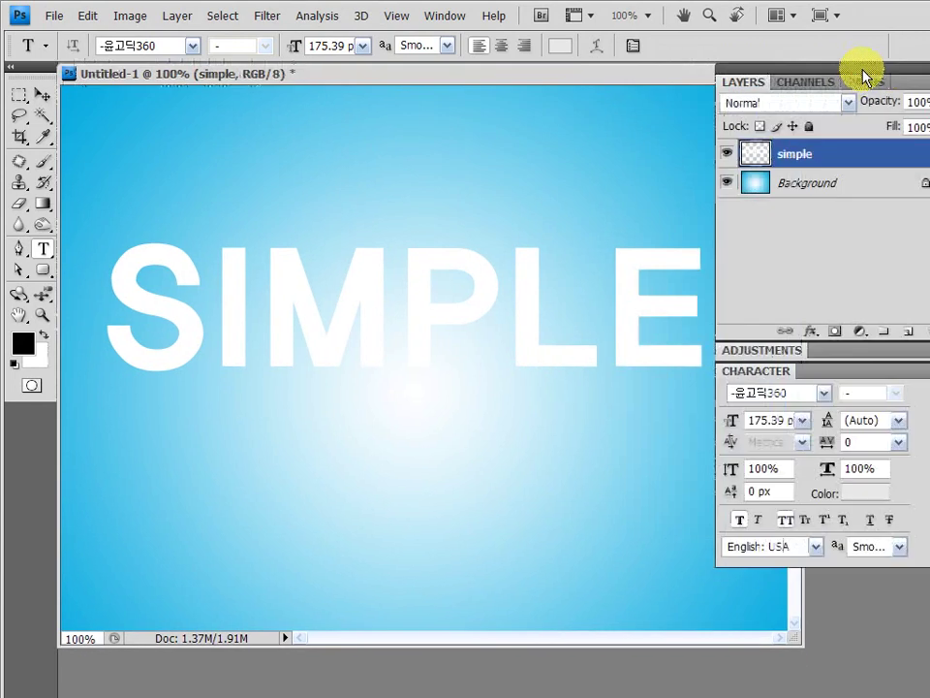
Distort the SIMPLE lettering in perspective so it rises and grows taller towards the E, and shift it slightly down
key("ctrl+t")
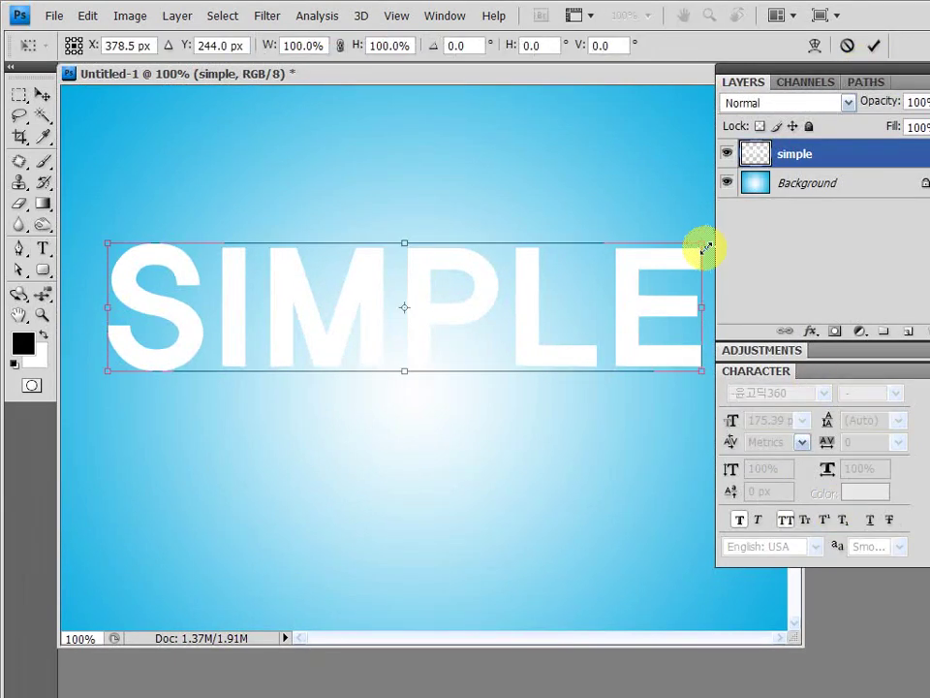
left_click_drag(702, 244, 691, 227)
left_click_drag(702, 371, 692, 351)
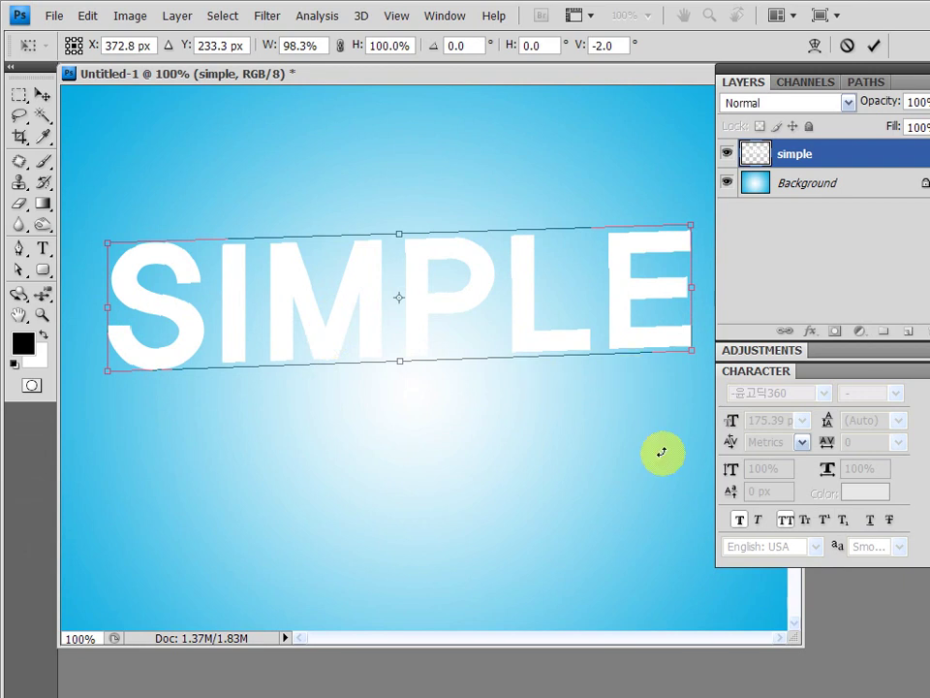
mouse_move(692, 223)
left_mouse_down()
mouse_move(688, 208)
mouse_move(698, 203)
left_mouse_up()
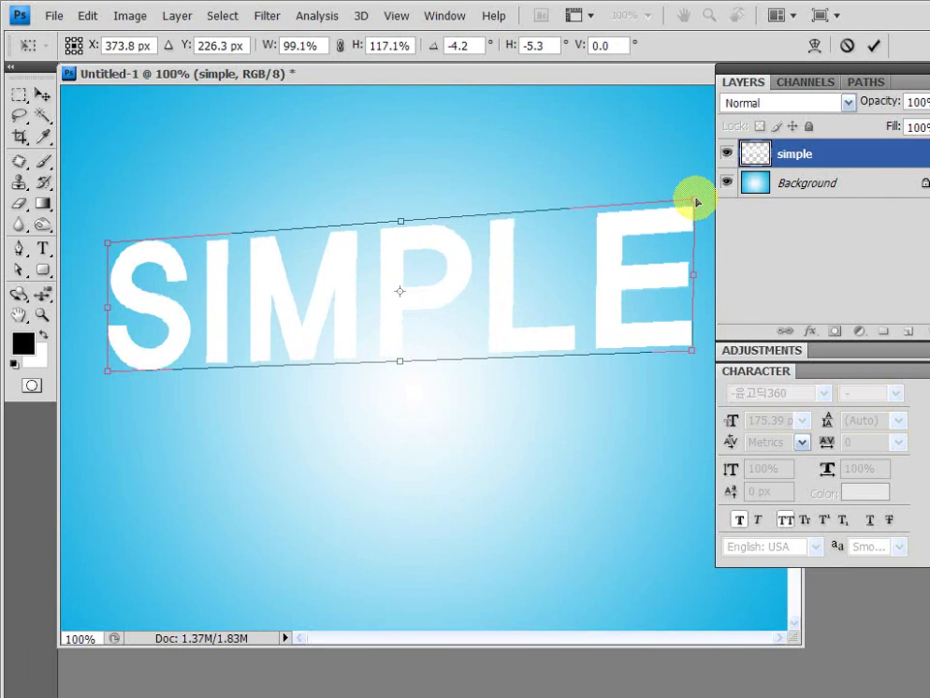
left_click_drag(692, 352, 699, 356)
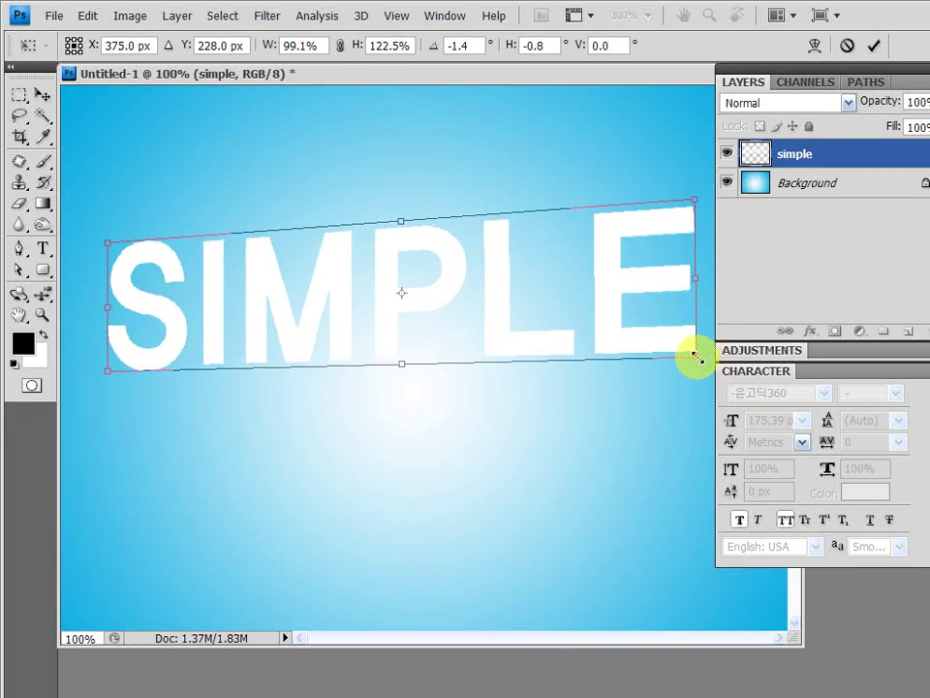
left_click(875, 45)
left_click_drag(673, 351, 676, 358)
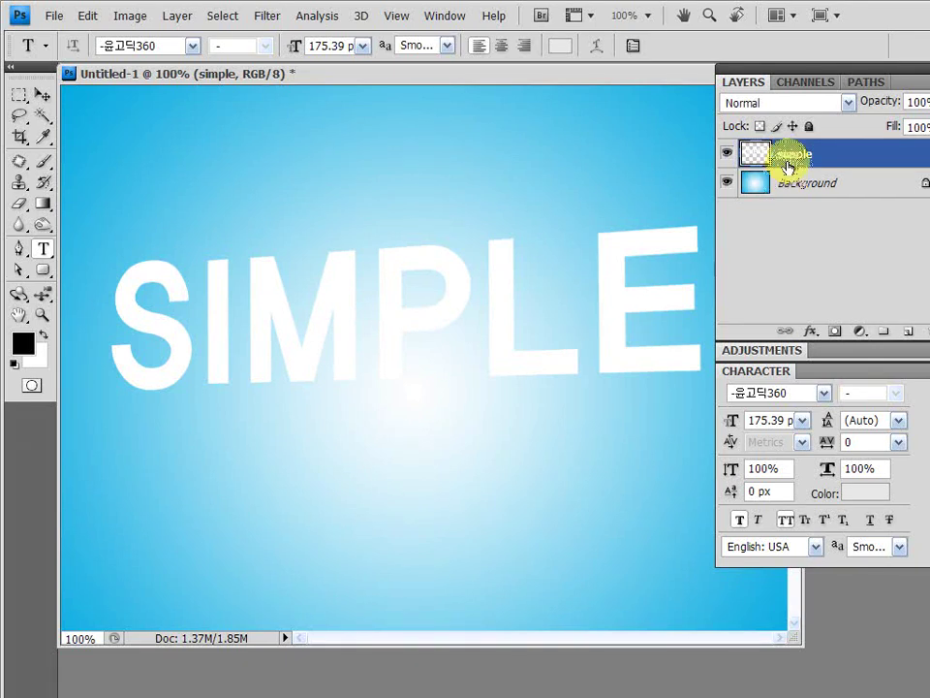
Apply a red Color Overlay effect to the "simple" layer
left_click(810, 332)
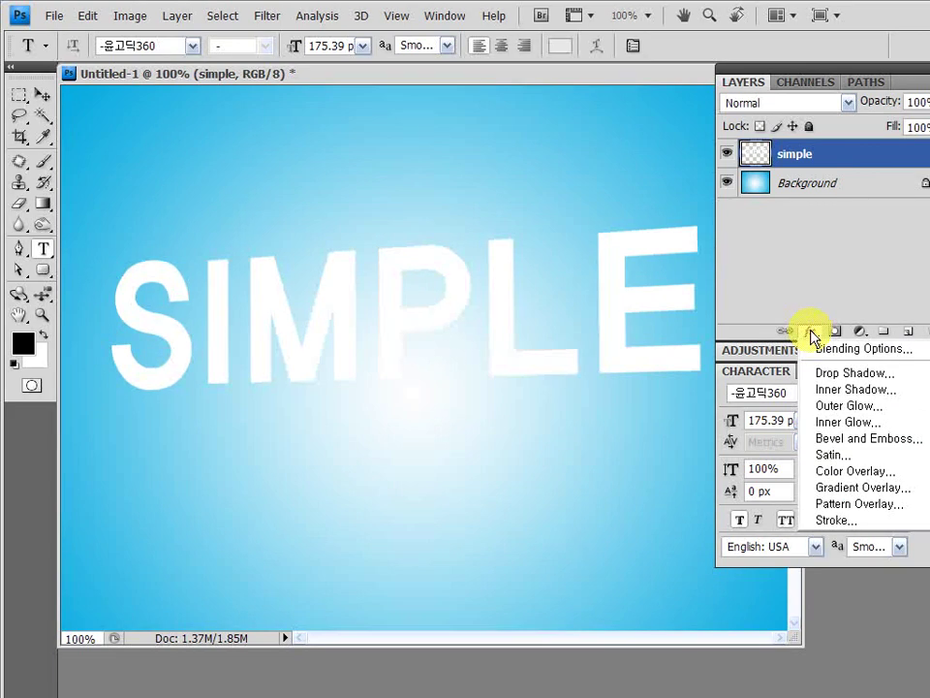
left_click(862, 473)
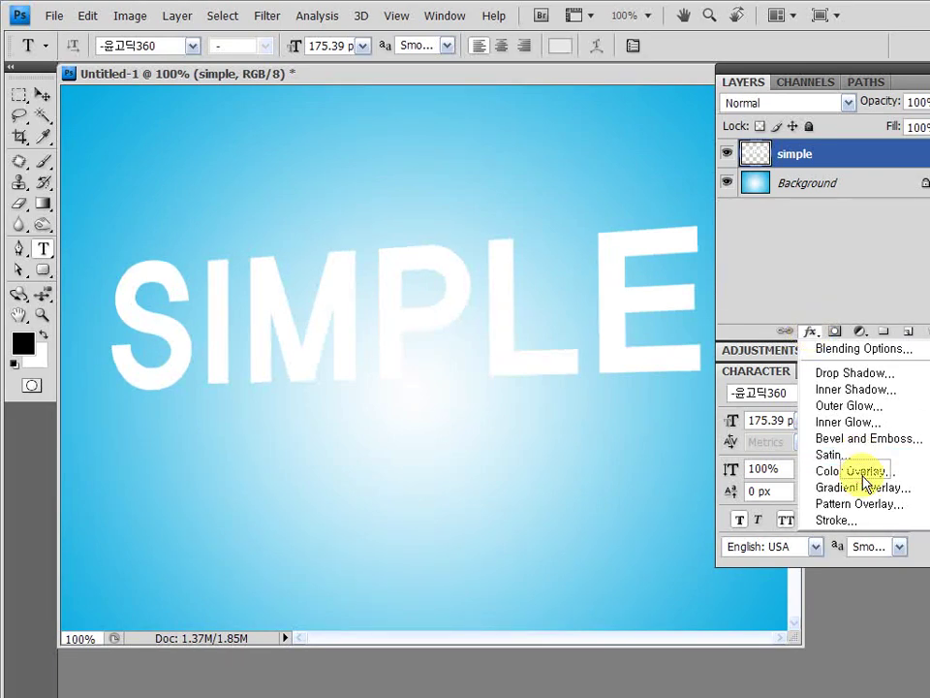
left_click_drag(809, 268, 521, 258)
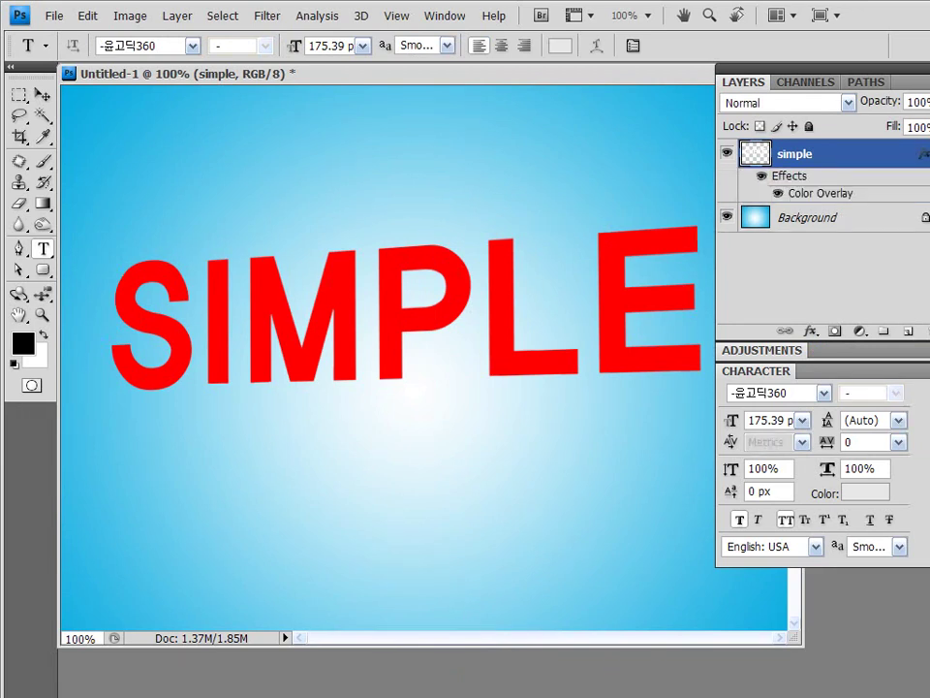
Duplicate the "simple" layer and hide the layer effects of the original underneath
key("ctrl+j")
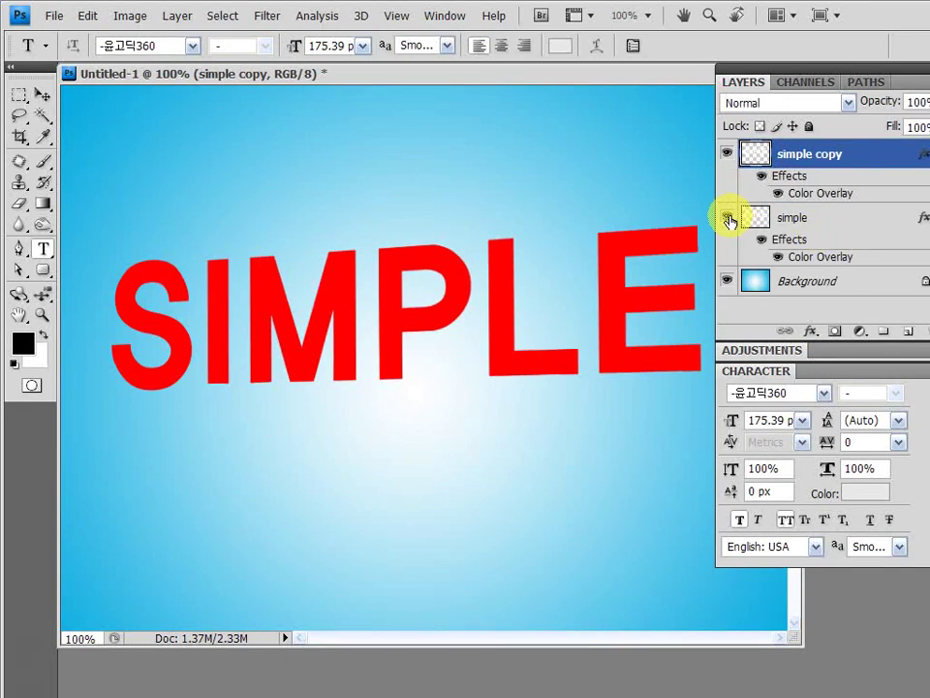
left_click(825, 215)
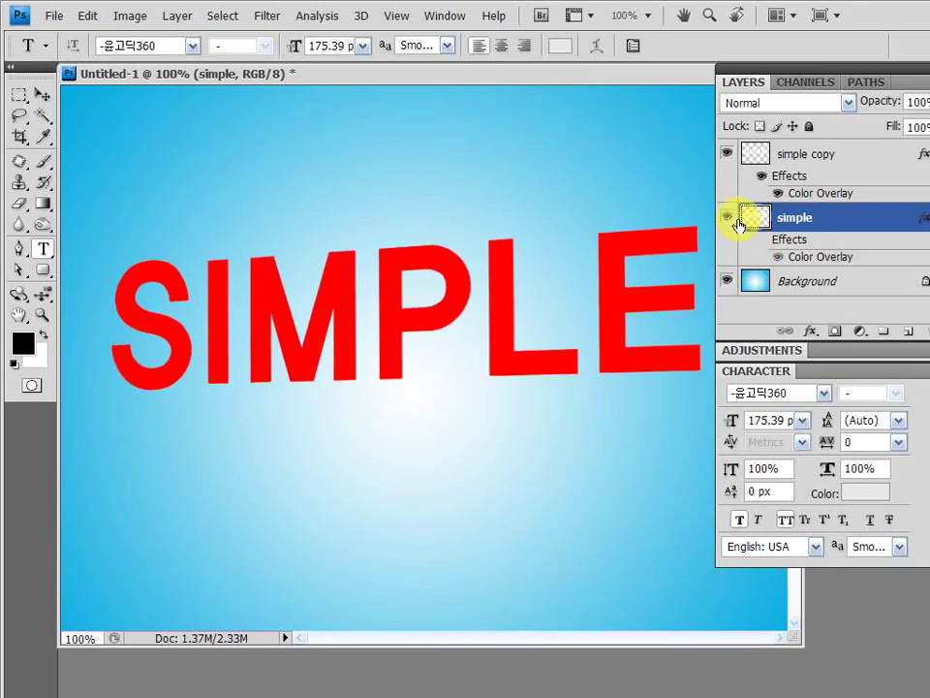
left_click(727, 218, "alt")
left_click(727, 218, "alt")
left_click(727, 218, "alt")
left_click(727, 218, "alt")
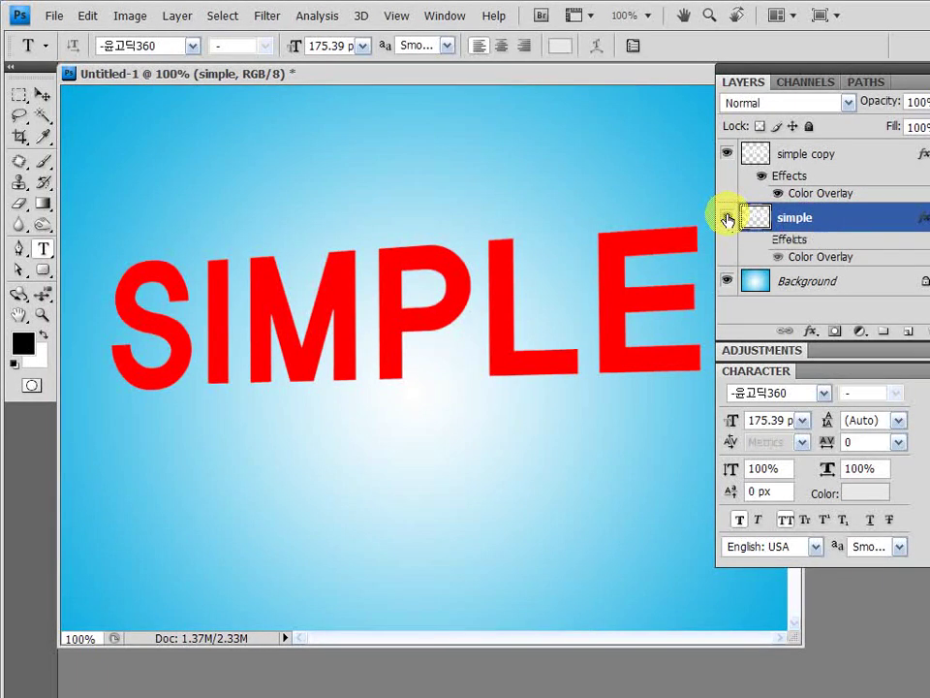
Shift the white "simple" layer 2 px left and 2 px up with Free Transform
key("ctrl+t")
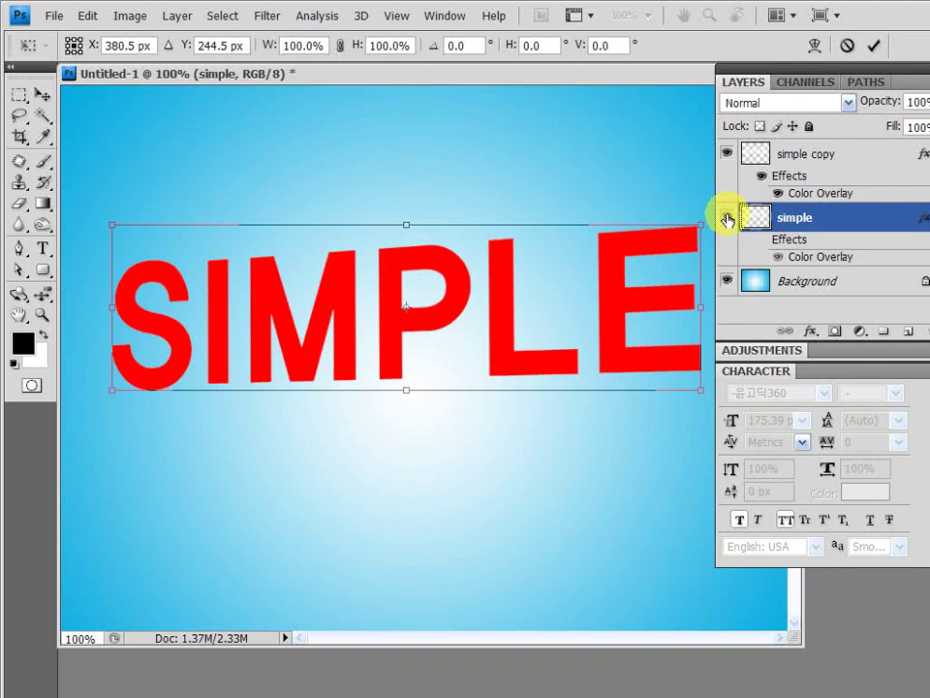
key("Left")
key("Left")
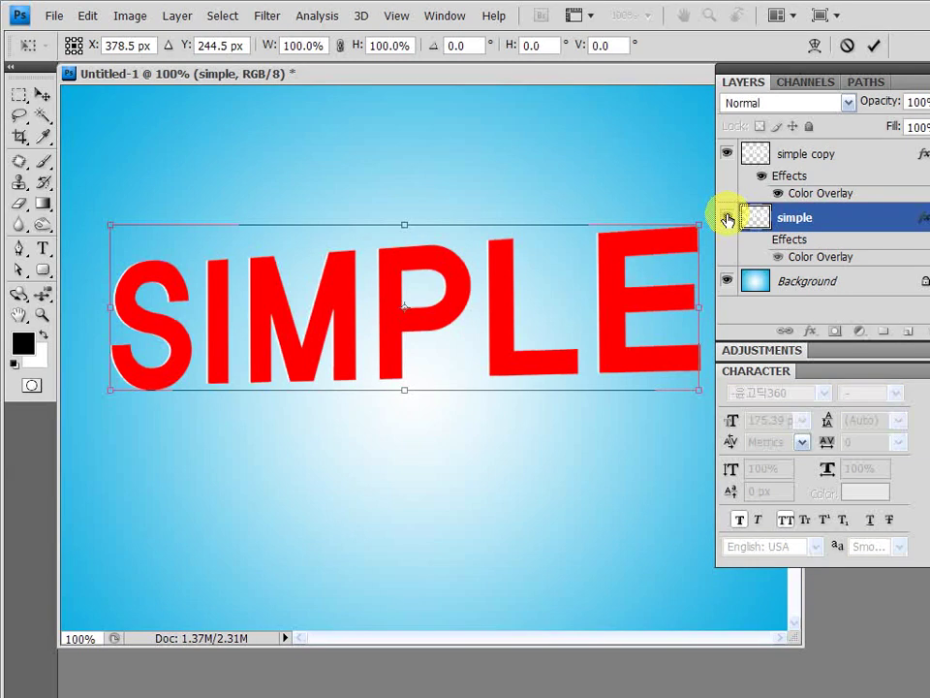
key("Up")
key("Up")
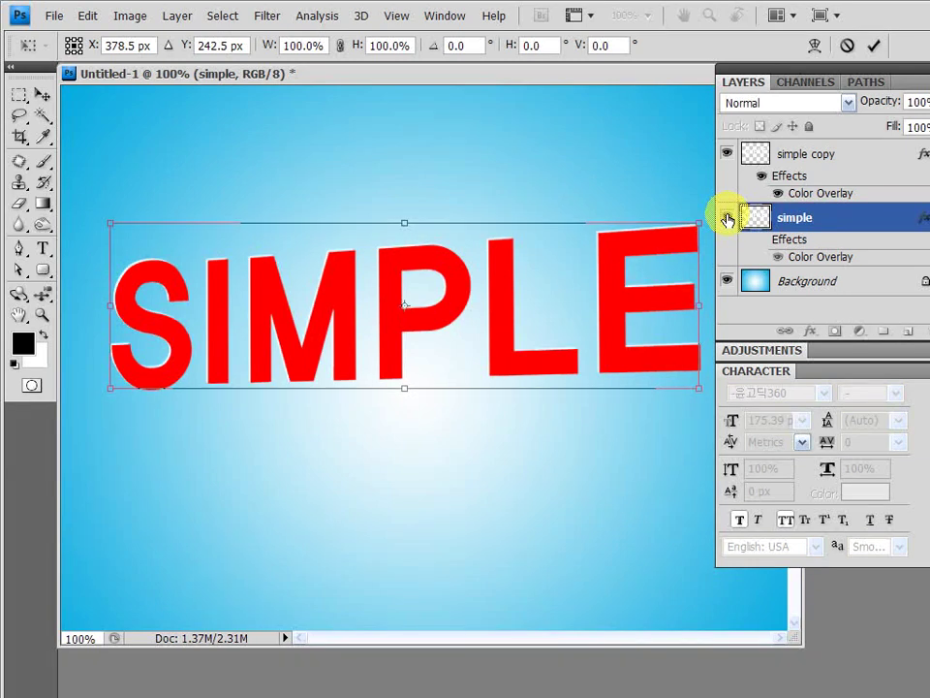
key("Return")
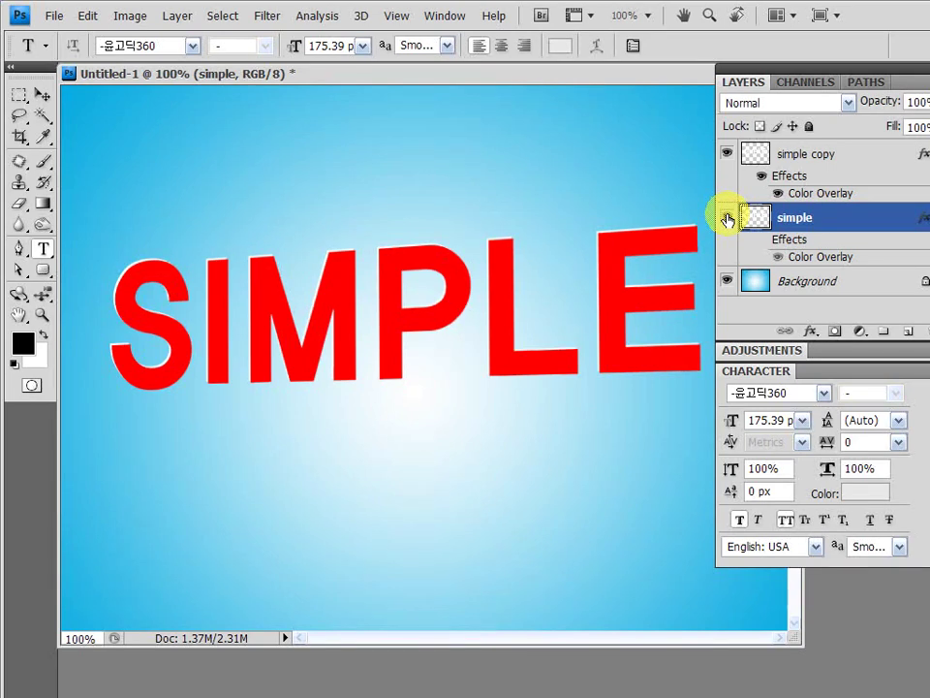
Duplicate the white "simple" layer fourteen times, repeating the same transform offset each time, to build the extruded depth behind the red letters
key("ctrl+j")
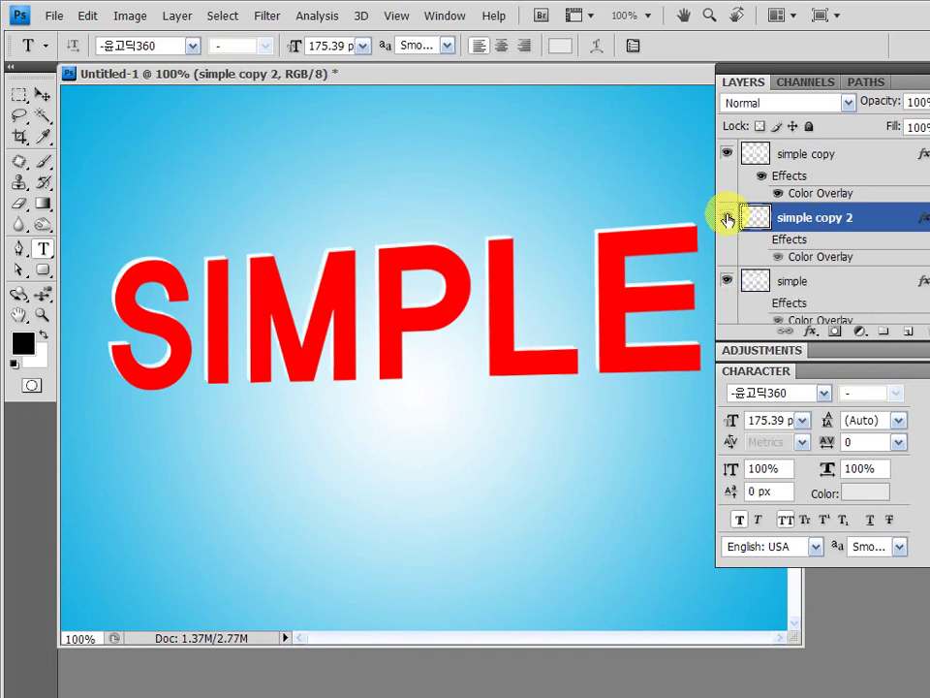
key("ctrl+j")
key("ctrl+j")
key("ctrl+j")
key("ctrl+j")
key("ctrl+j")
key("ctrl+j")
key("ctrl+j")
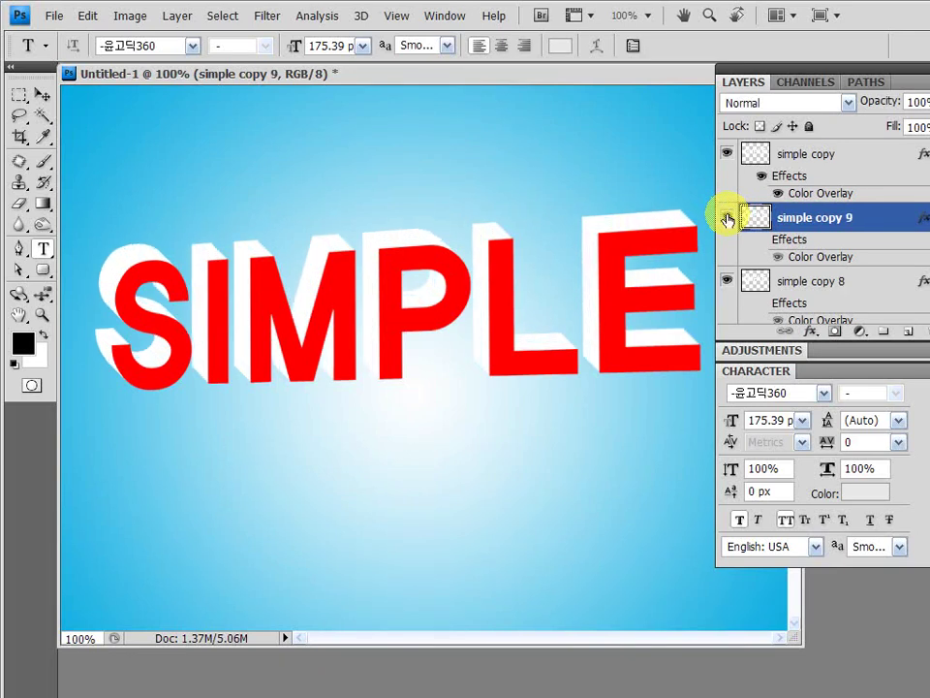
key("ctrl+j")
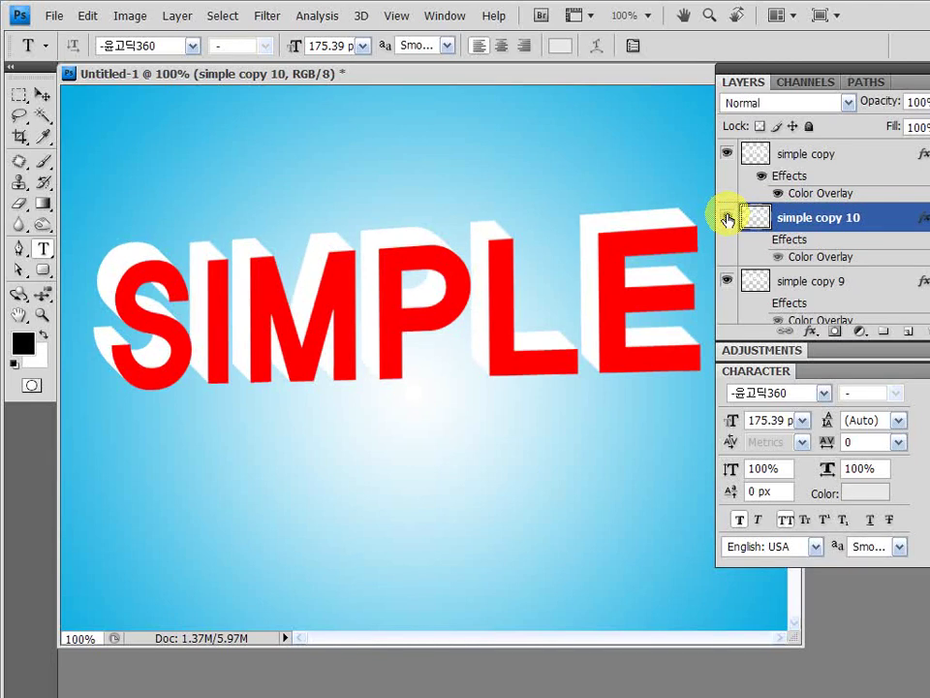
key("ctrl+j")
key("ctrl+j")
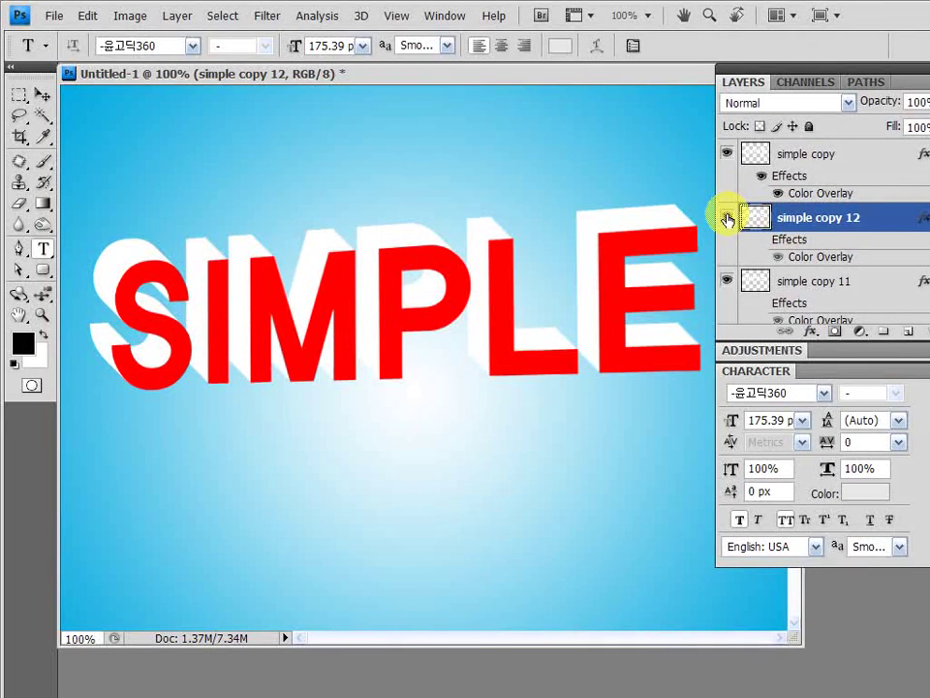
key("ctrl+alt+shift+t")
key("ctrl+alt+shift+t")
key("ctrl+alt+shift+t")
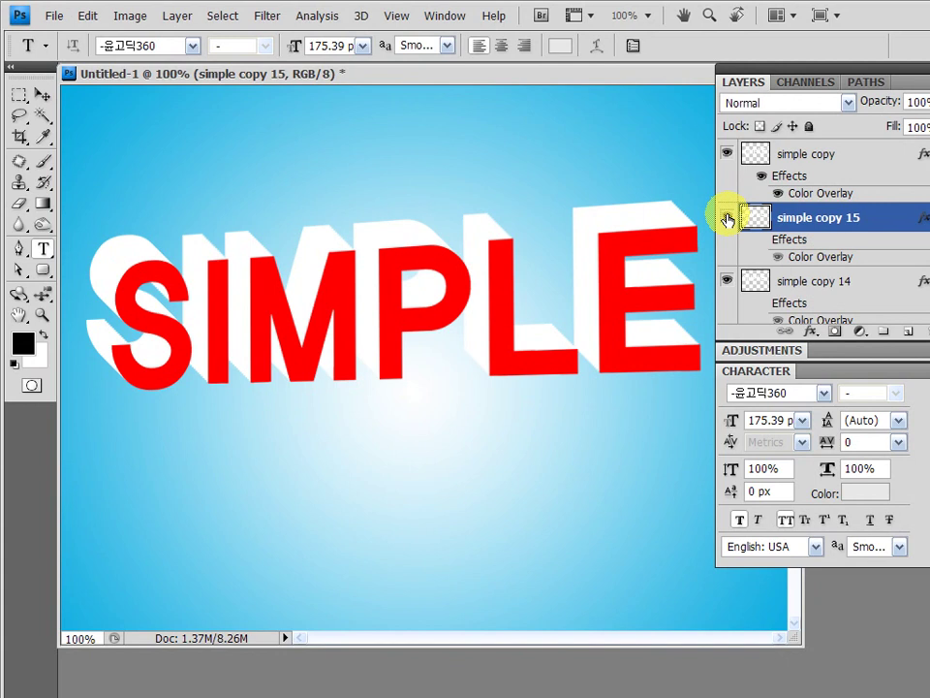
Merge the white extrusion layers from "simple copy 15" down to "simple" into one layer, and check it without the red lettering
left_click(908, 346)
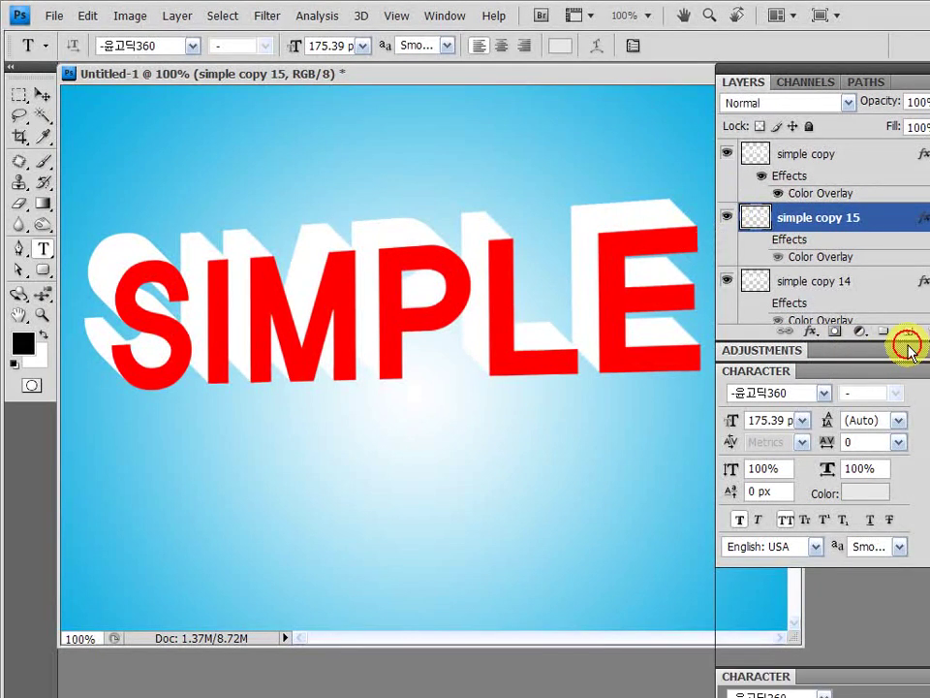
left_click_drag(908, 346, 908, 638)
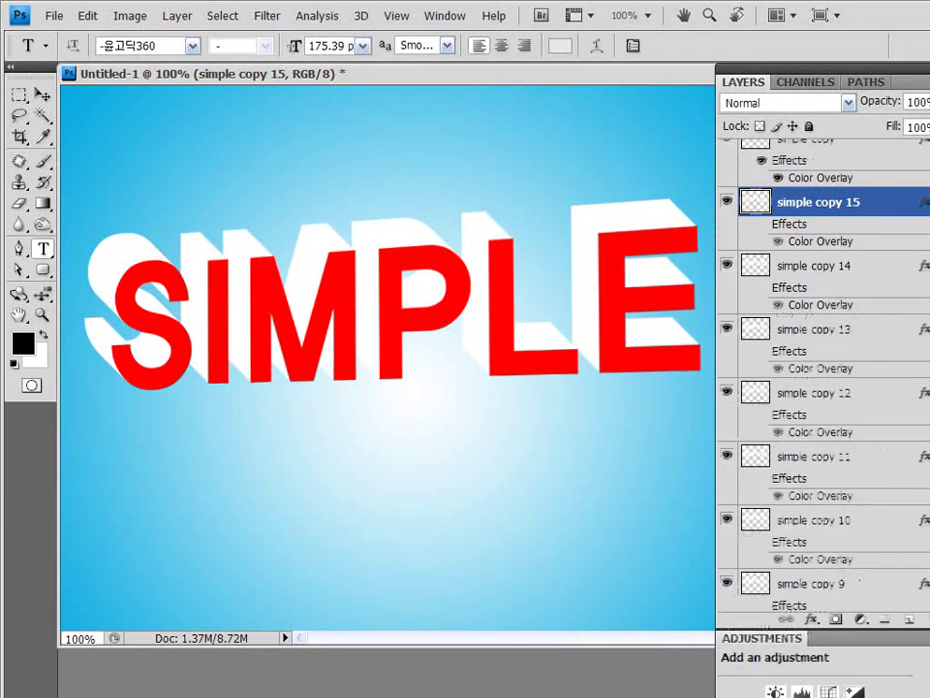
scroll(824, 378, "down", 6)
scroll(824, 378, "down", 3)
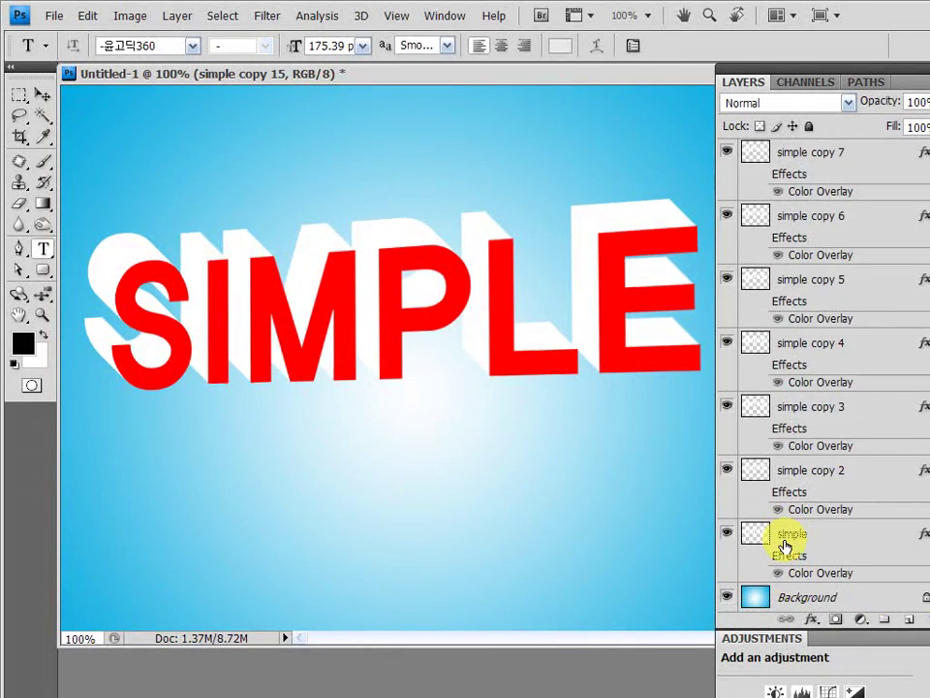
left_click(785, 543)
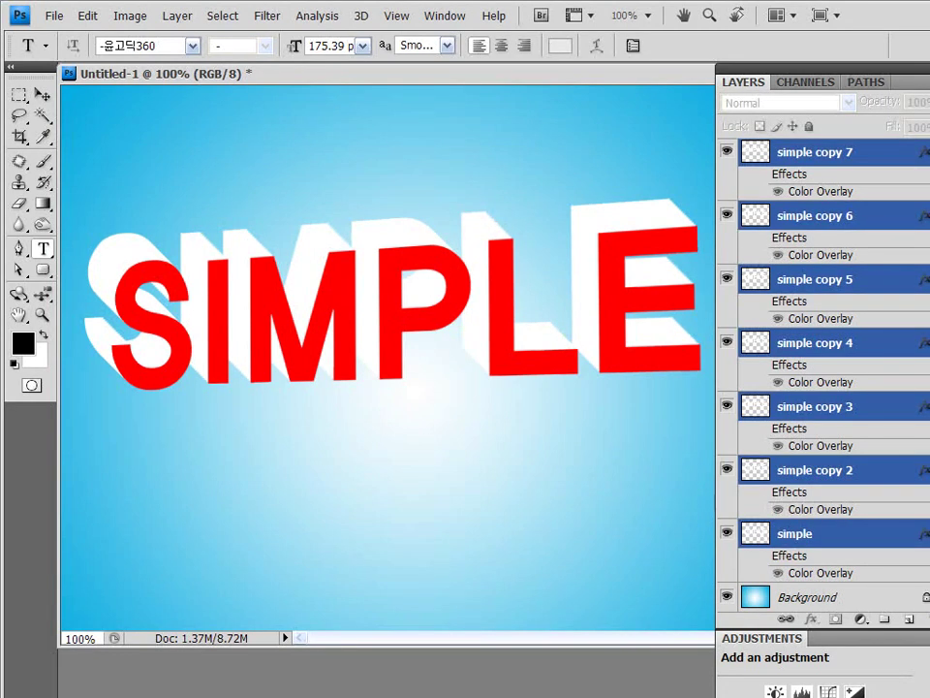
key("ctrl+j")
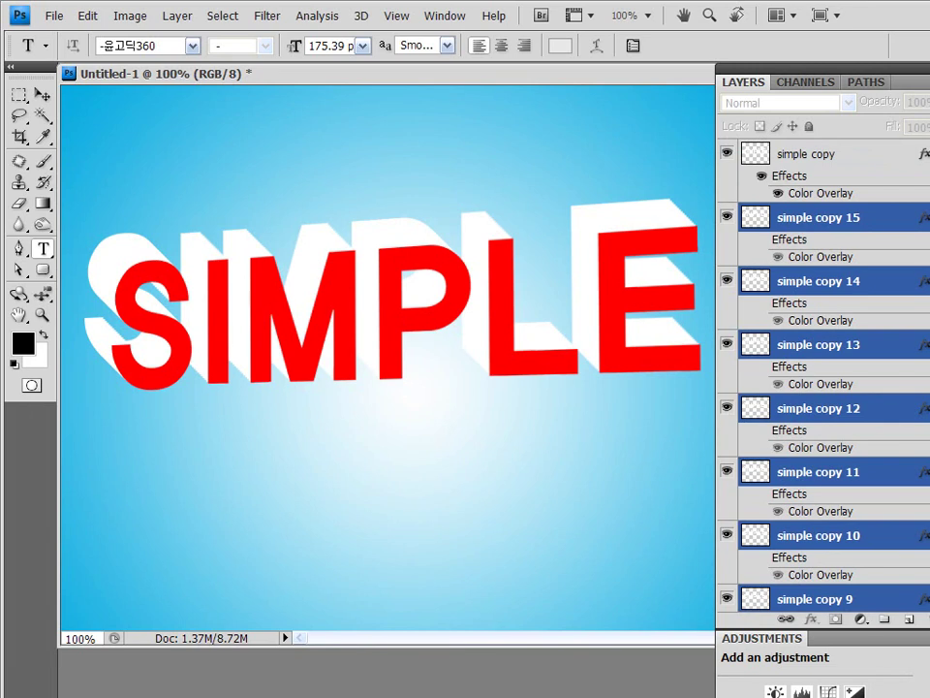
key("ctrl+e")
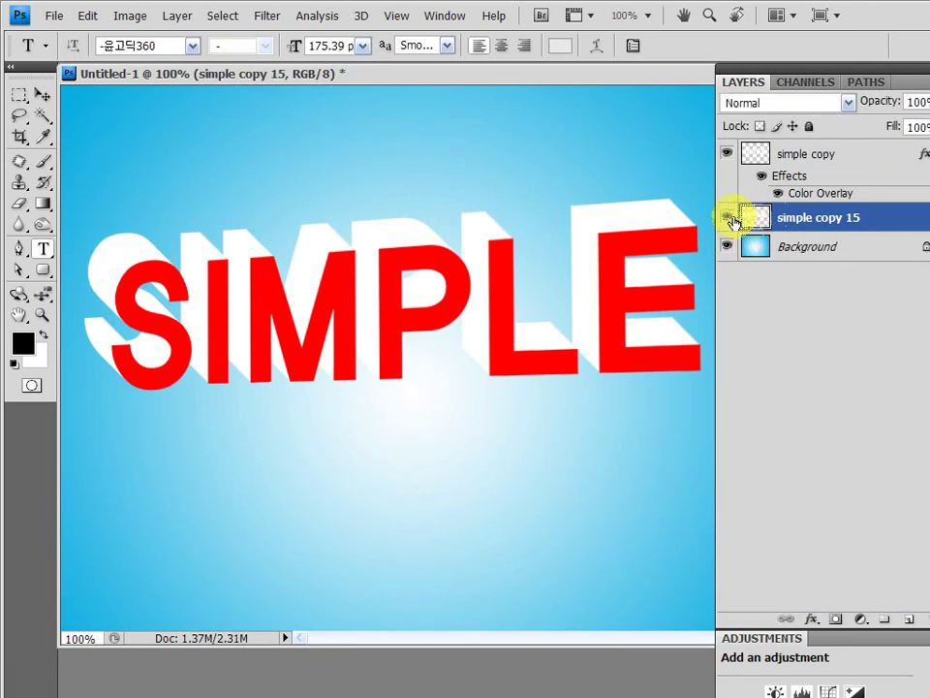
left_click(729, 156)
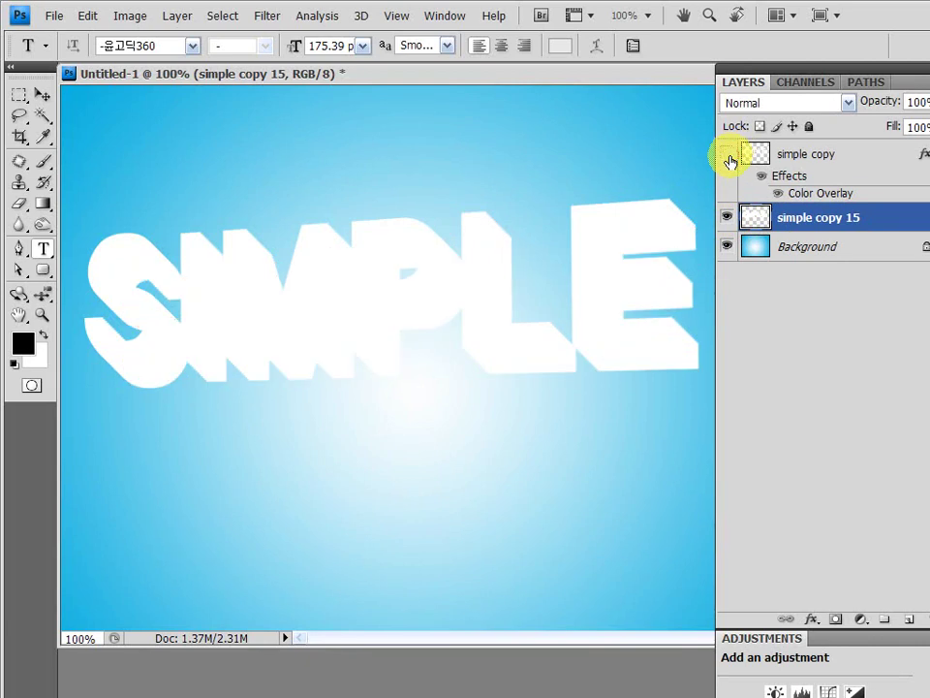
left_click(728, 156)
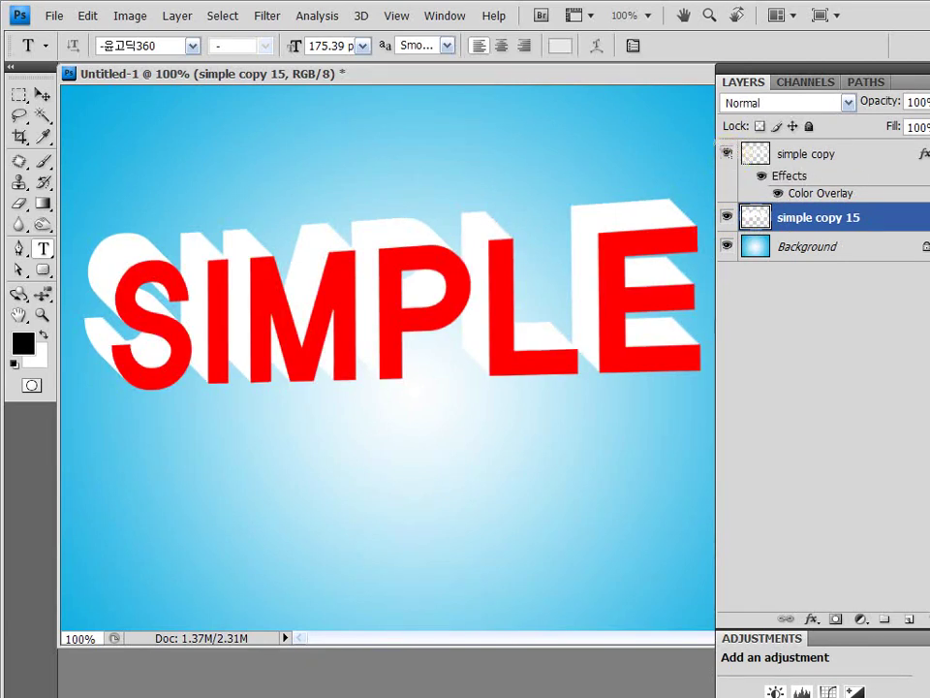
Replace the red Color Overlay on the "simple copy" letters with a Pattern Overlay
key("alt+bracketright")
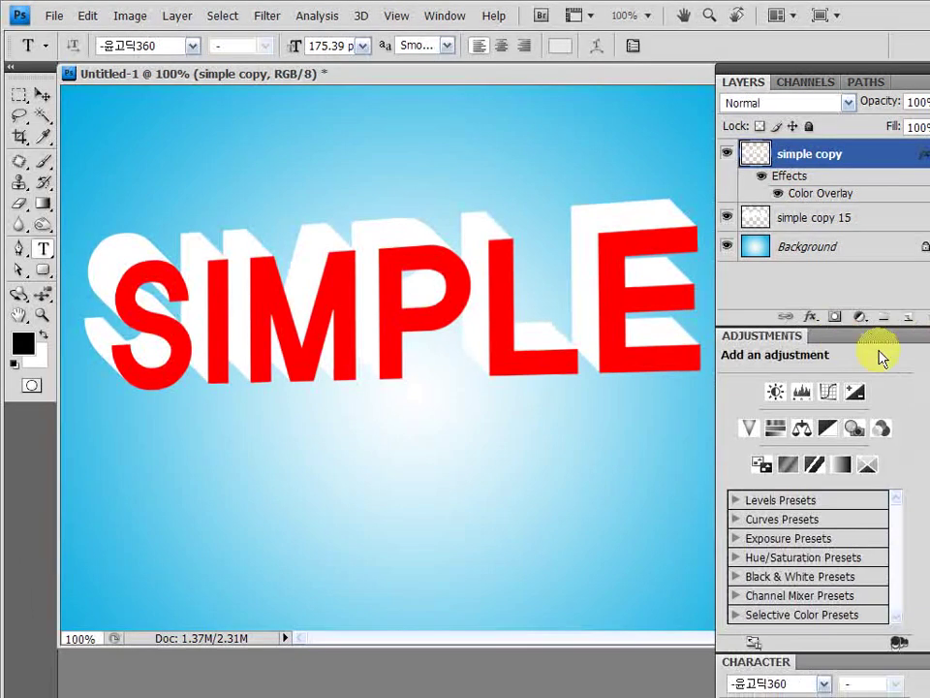
left_click(809, 317)
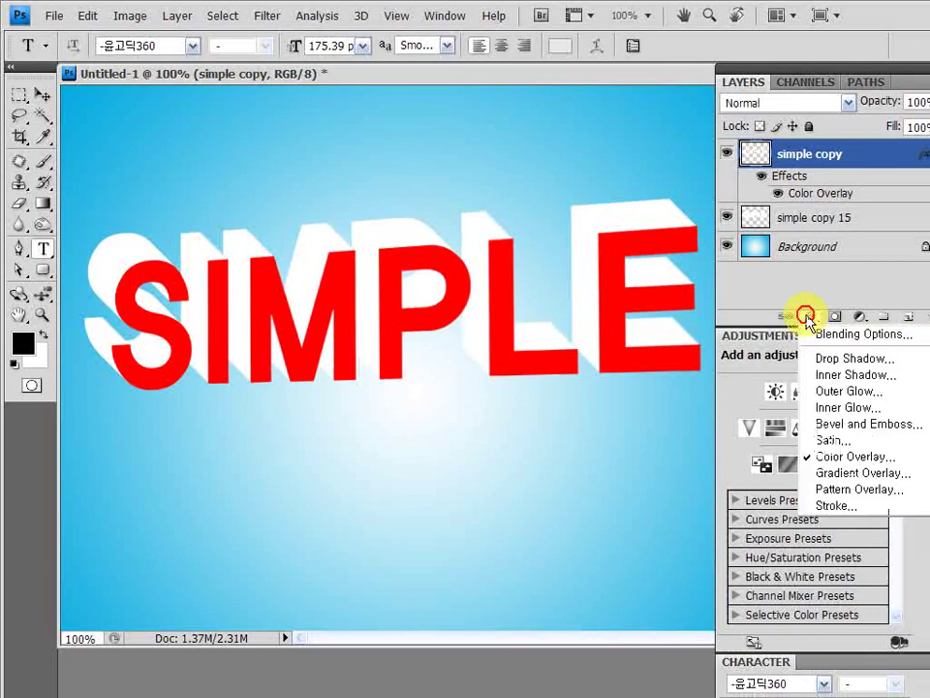
left_click(844, 492)
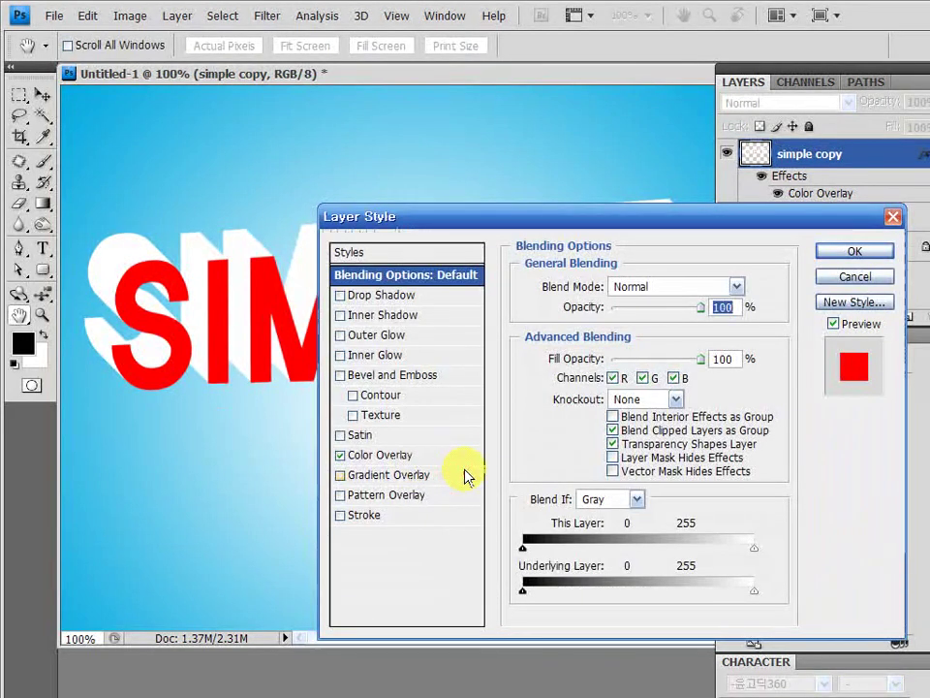
left_click(340, 455)
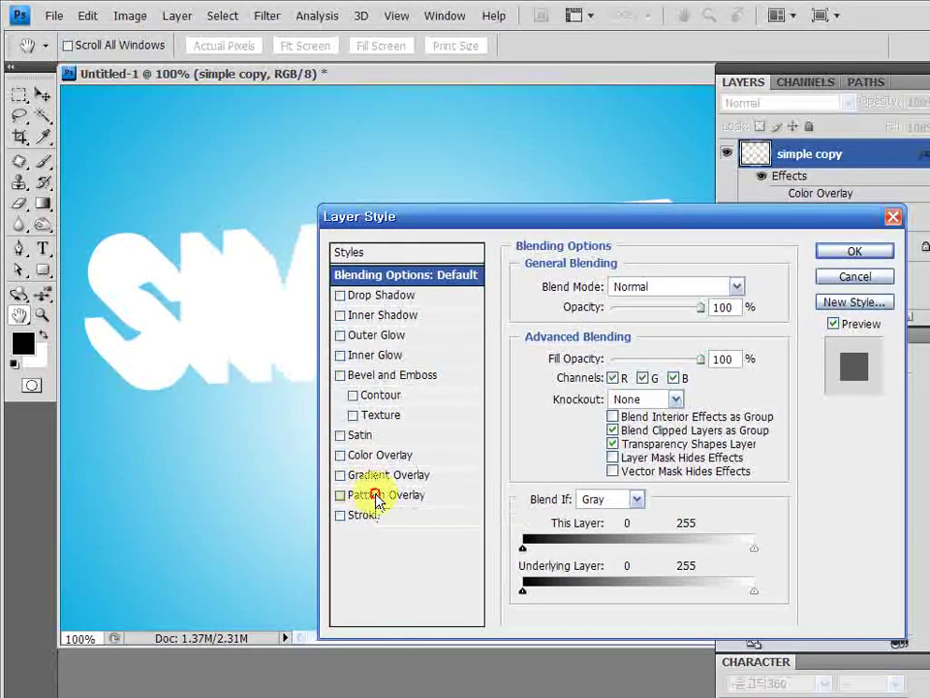
left_click(376, 498)
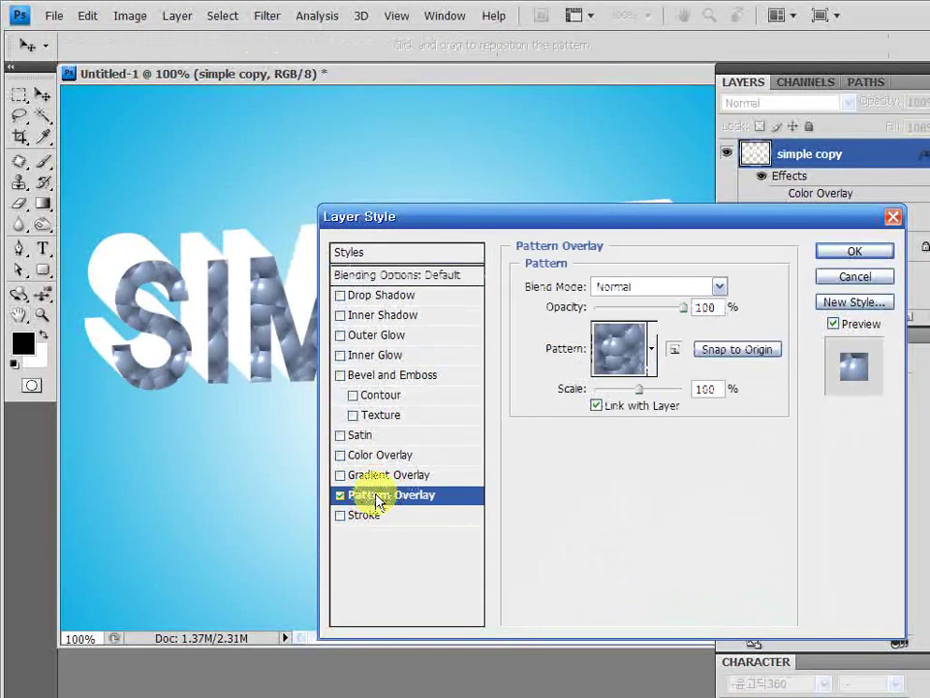
Try the blossom patterns for the "simple copy" Pattern Overlay and choose the dark green one with pale green flowers
left_click(651, 348)
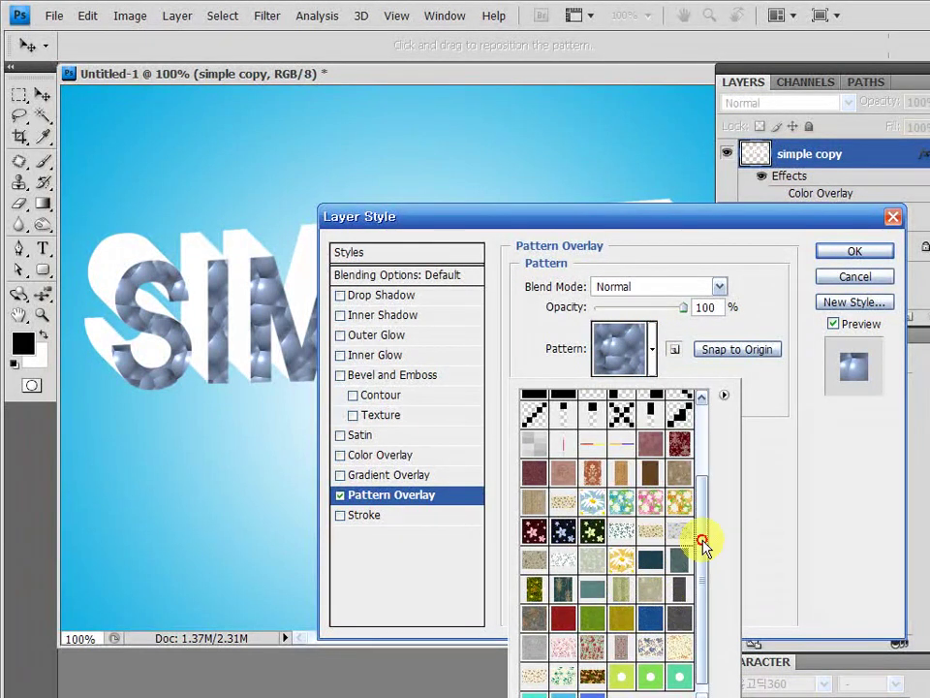
scroll(704, 539, "up", 1)
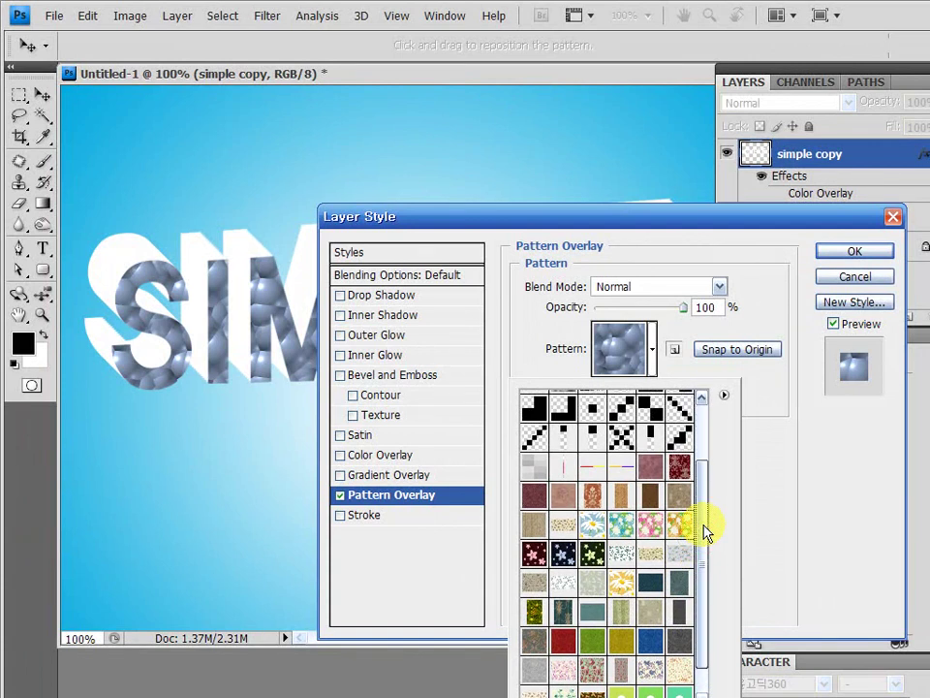
scroll(704, 531, "down", 1)
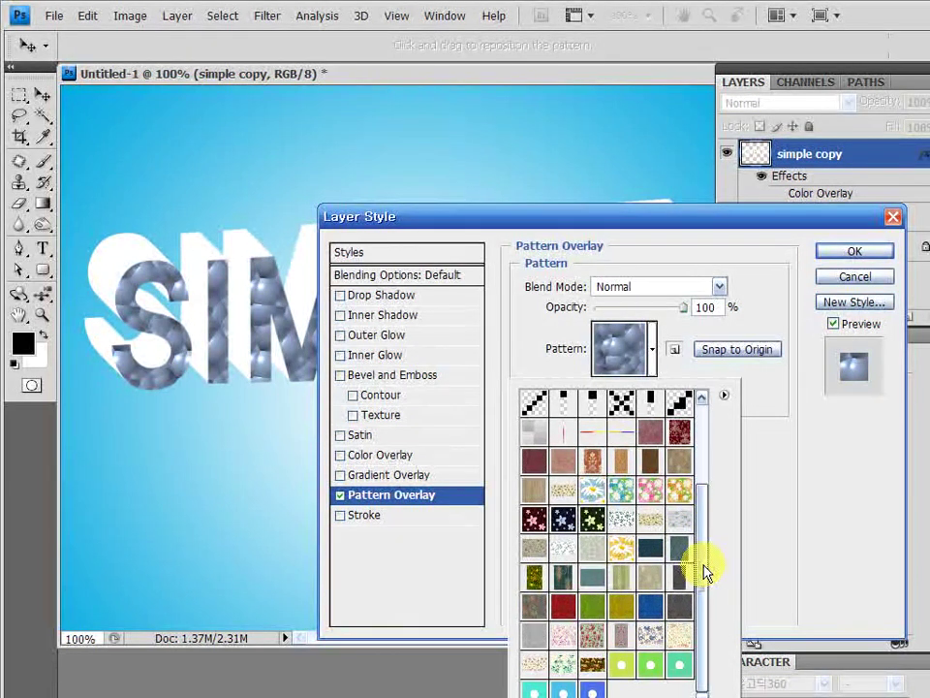
left_click(567, 521)
left_click(594, 518)
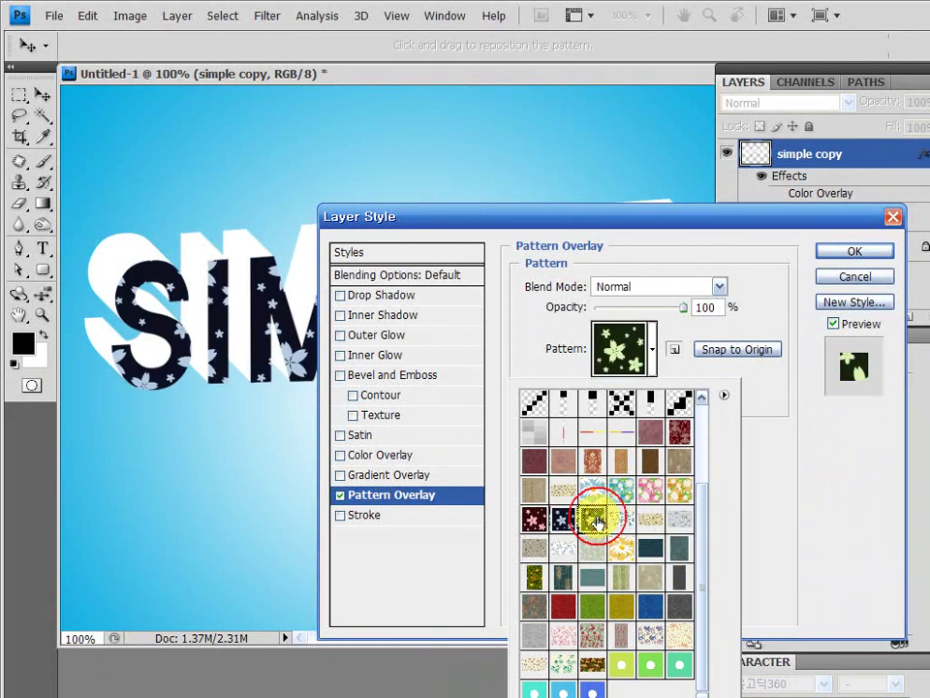
left_click(534, 521)
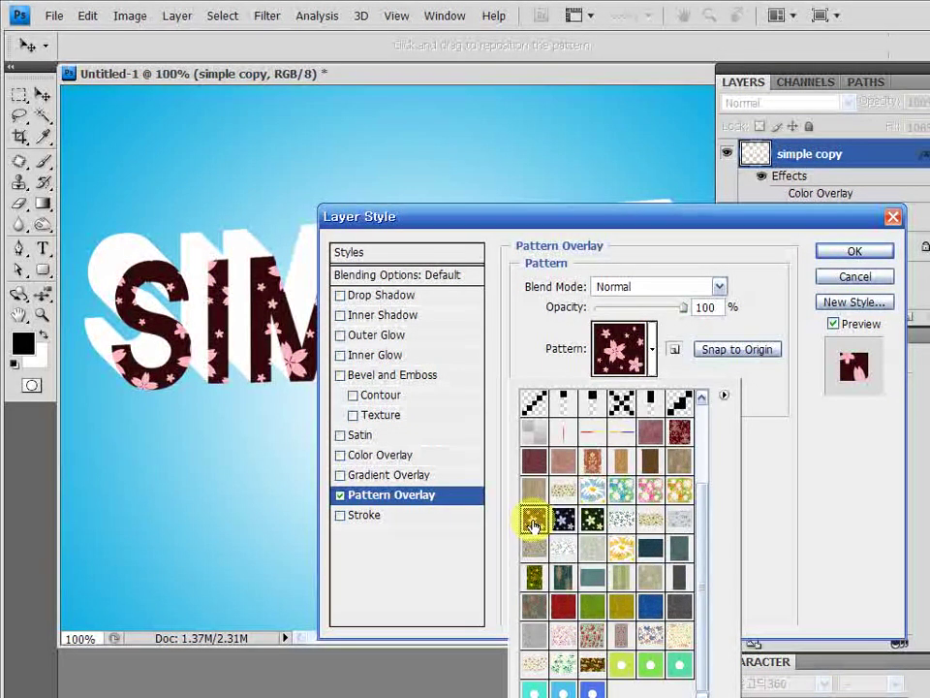
left_click(563, 521)
left_click(593, 520)
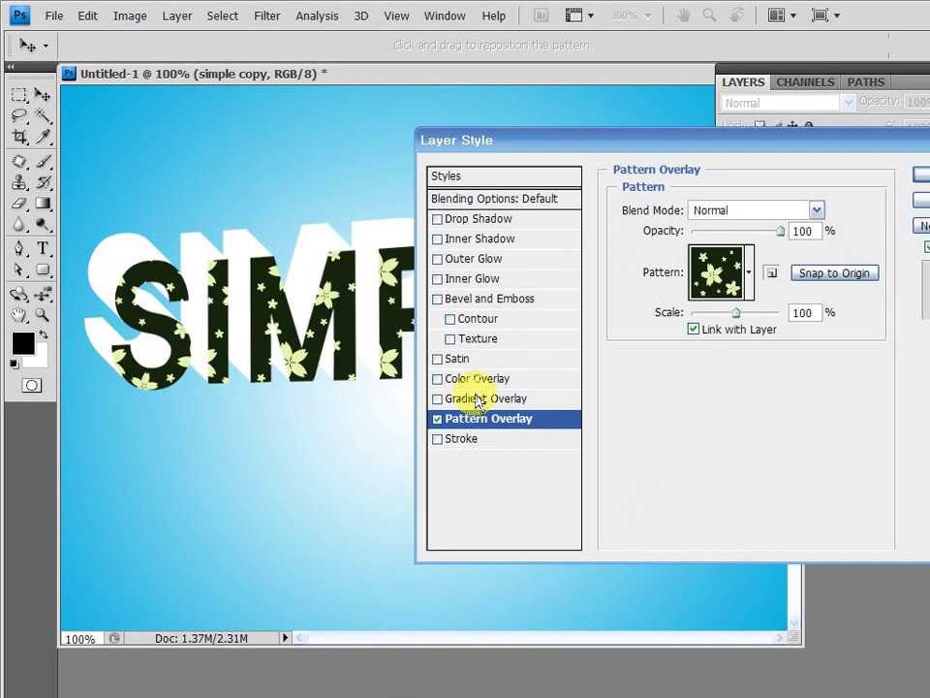
Add a Pillow Emboss bevel to the "simple copy" letters, and compare them with the bevel hidden and shown
left_click(491, 302)
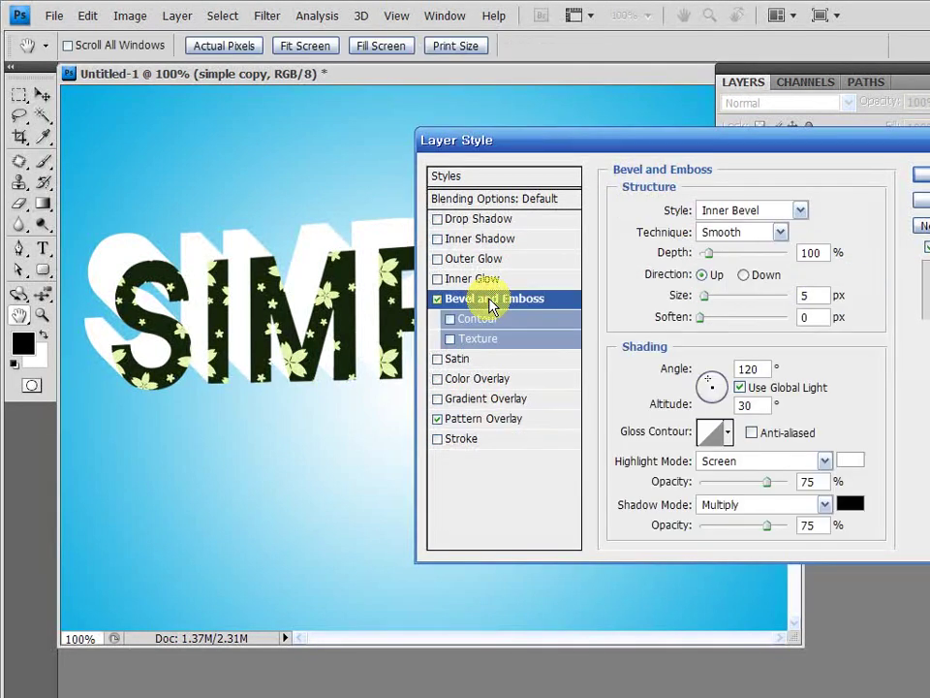
left_click(755, 211)
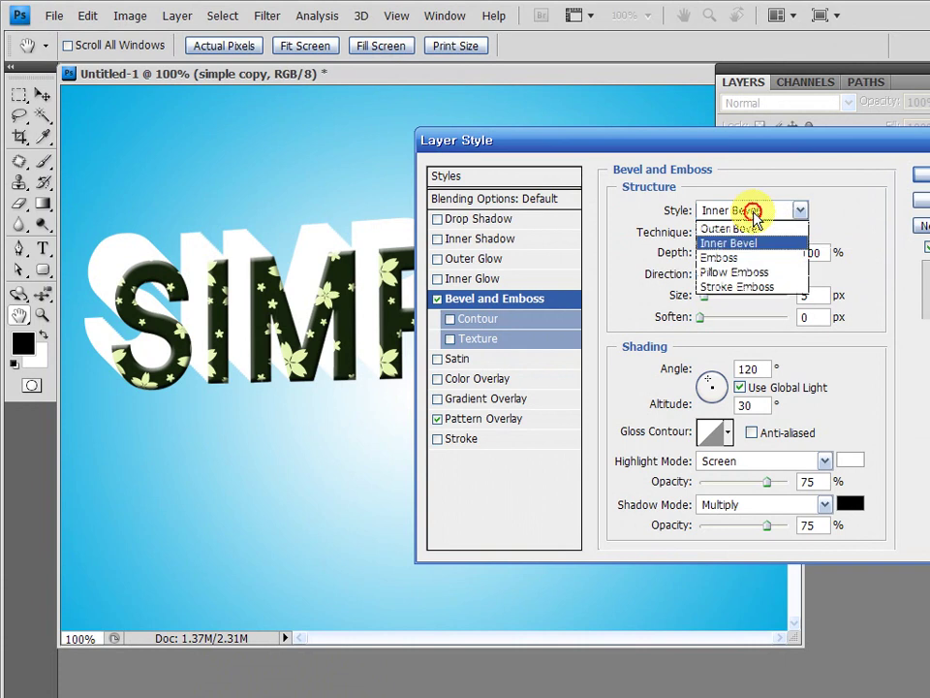
left_click(744, 273)
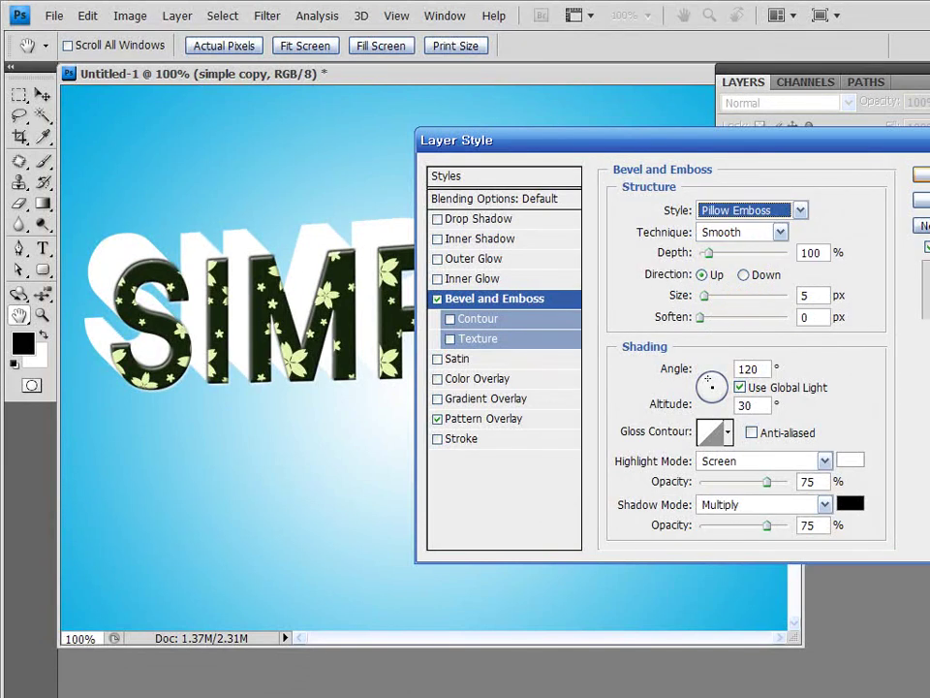
key("Return")
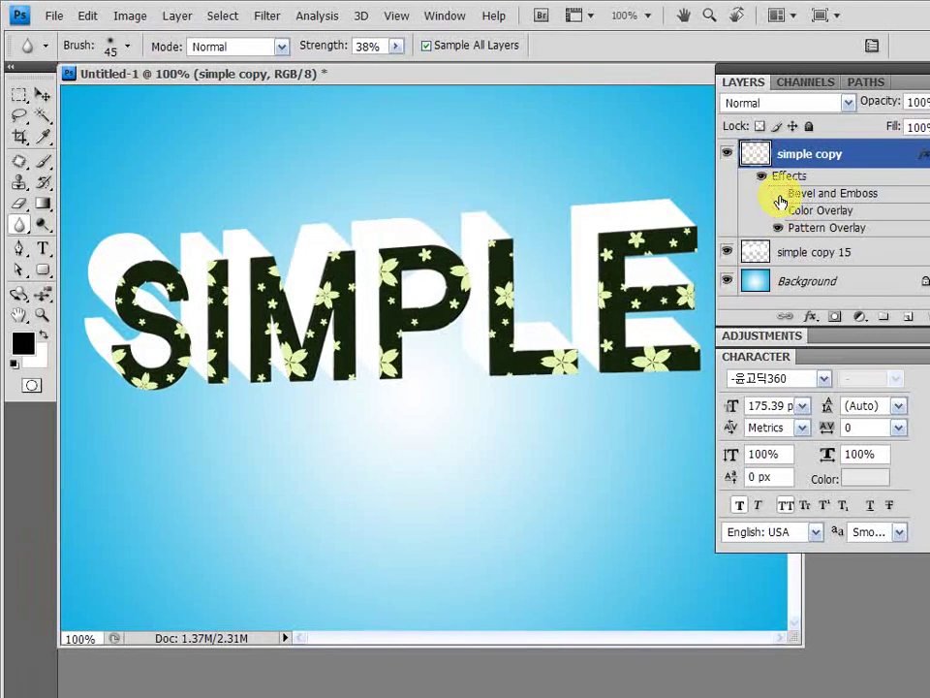
left_click(778, 195)
left_click(778, 195)
left_click(779, 195)
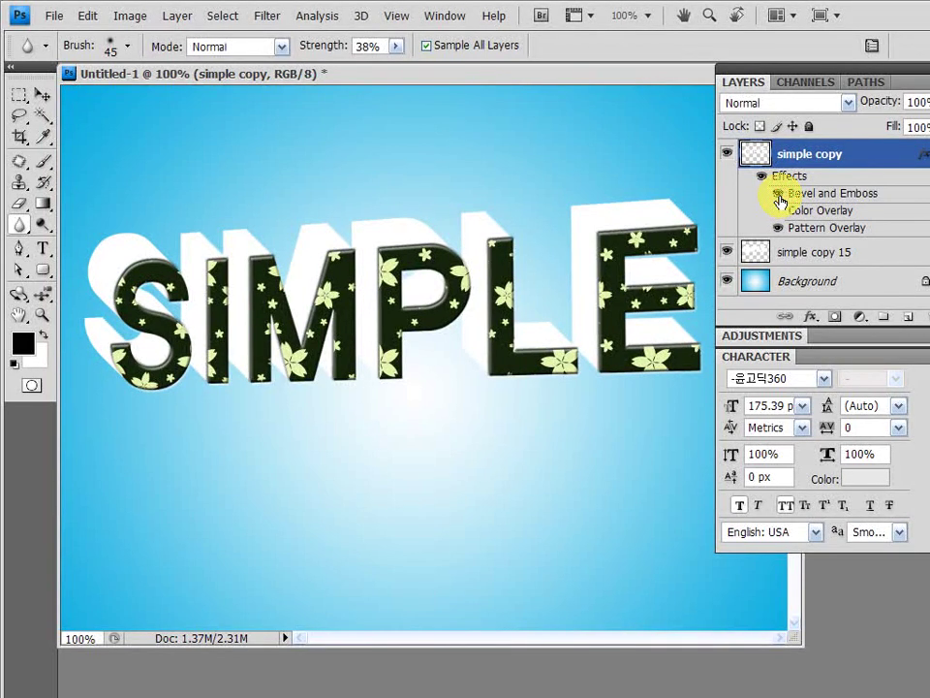
Add a linear black-to-white Gradient Overlay and a Pattern Overlay to the "simple copy 15" extrusion layer
left_click(814, 253)
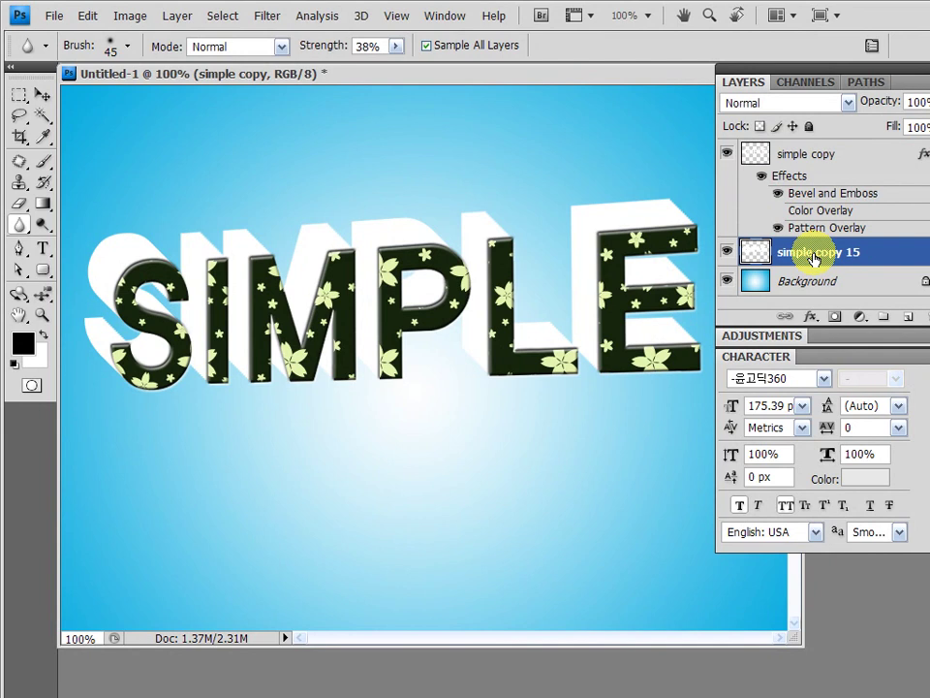
left_click(810, 317)
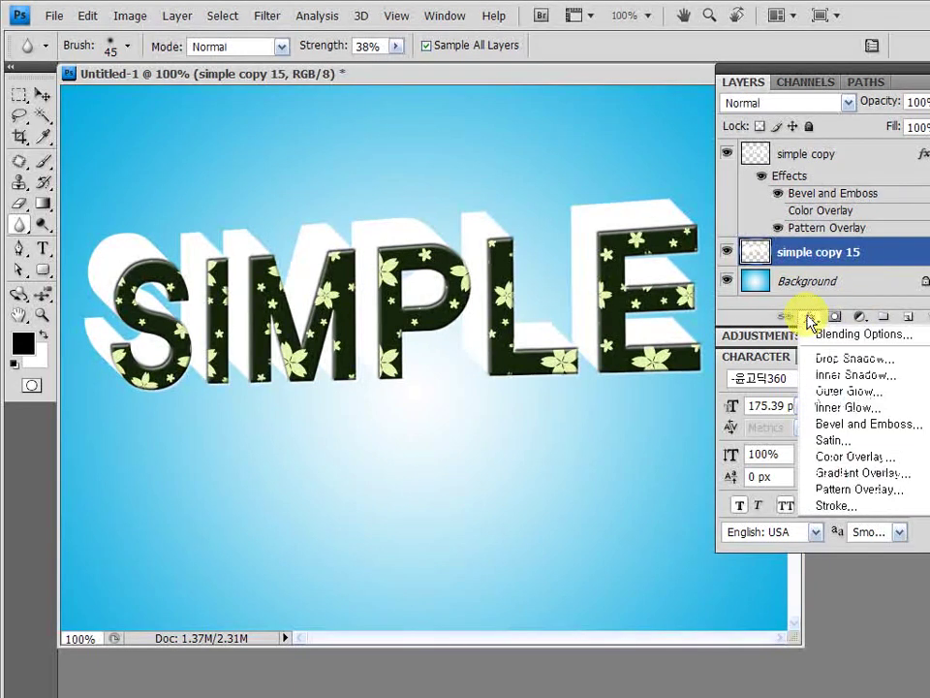
left_click(866, 473)
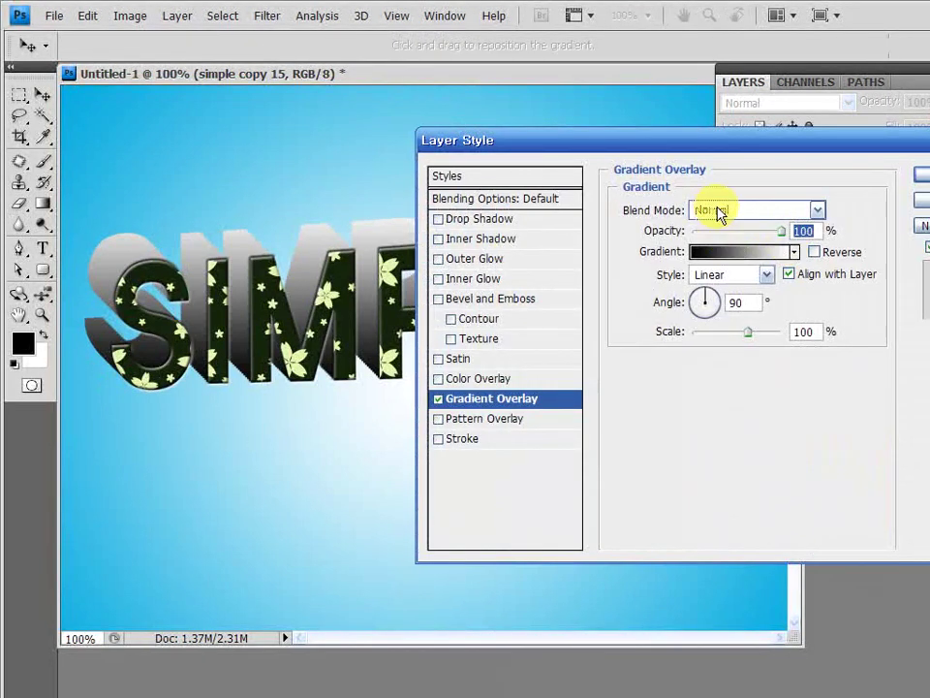
left_click(489, 423)
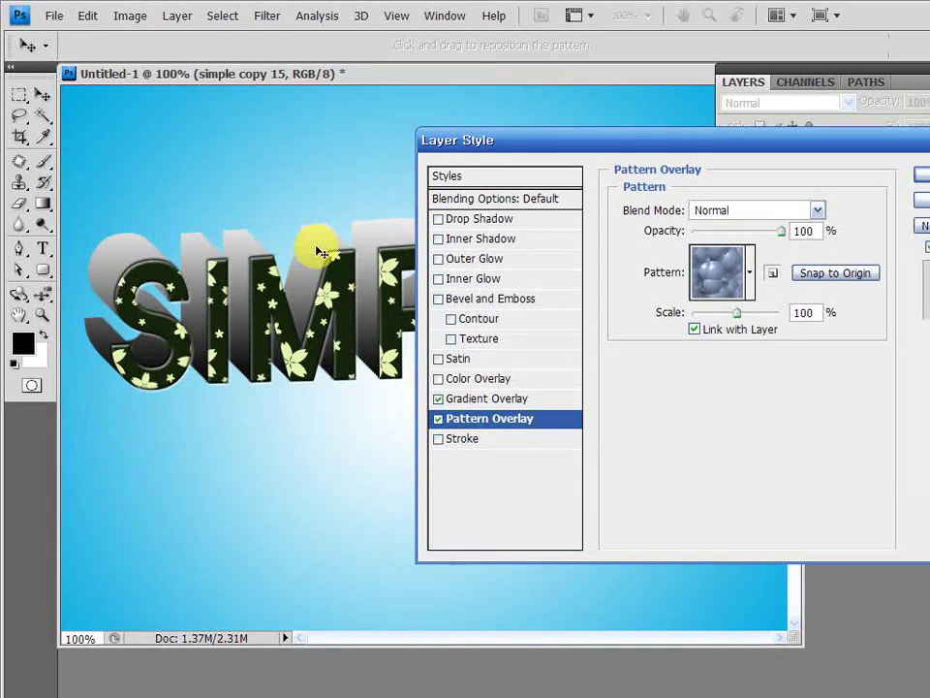
left_click(491, 404)
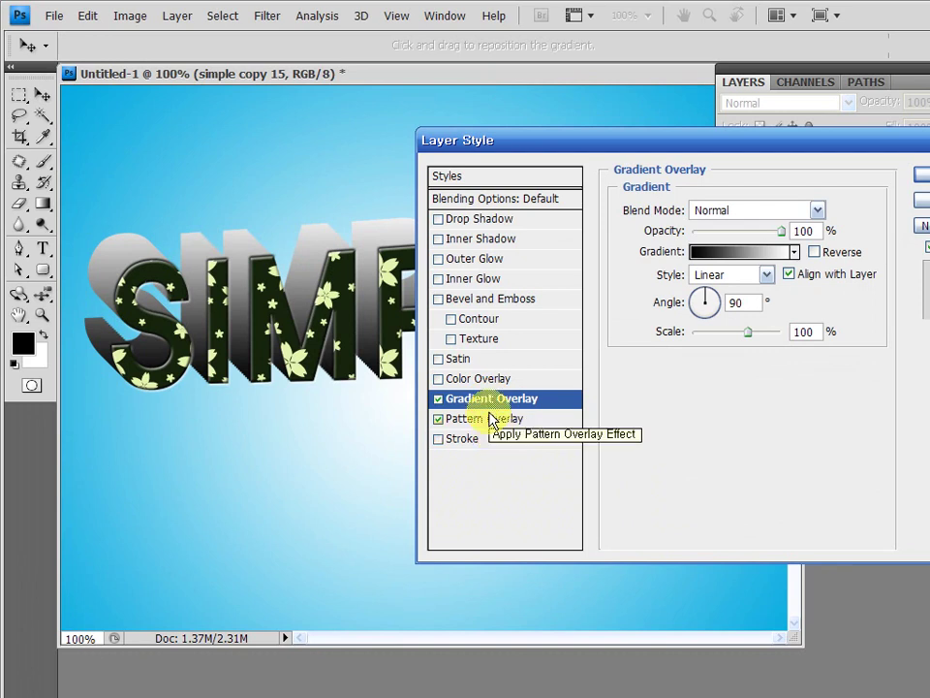
Try Multiply for the extrusion's Gradient Overlay, then set its blend mode to Overlay at 100% opacity
left_click(714, 210)
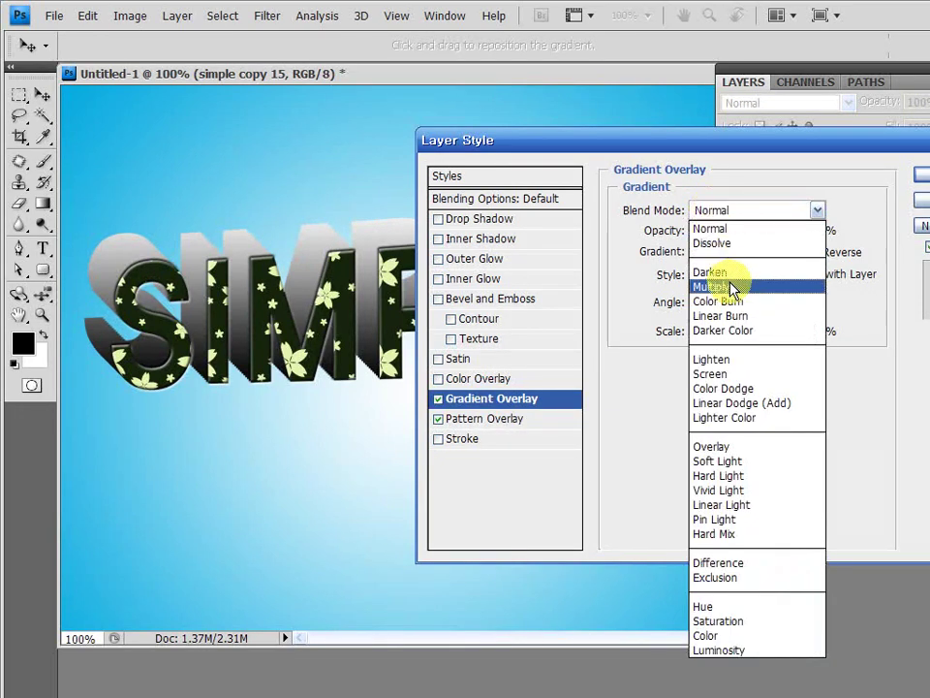
left_click(713, 287)
left_click(744, 211)
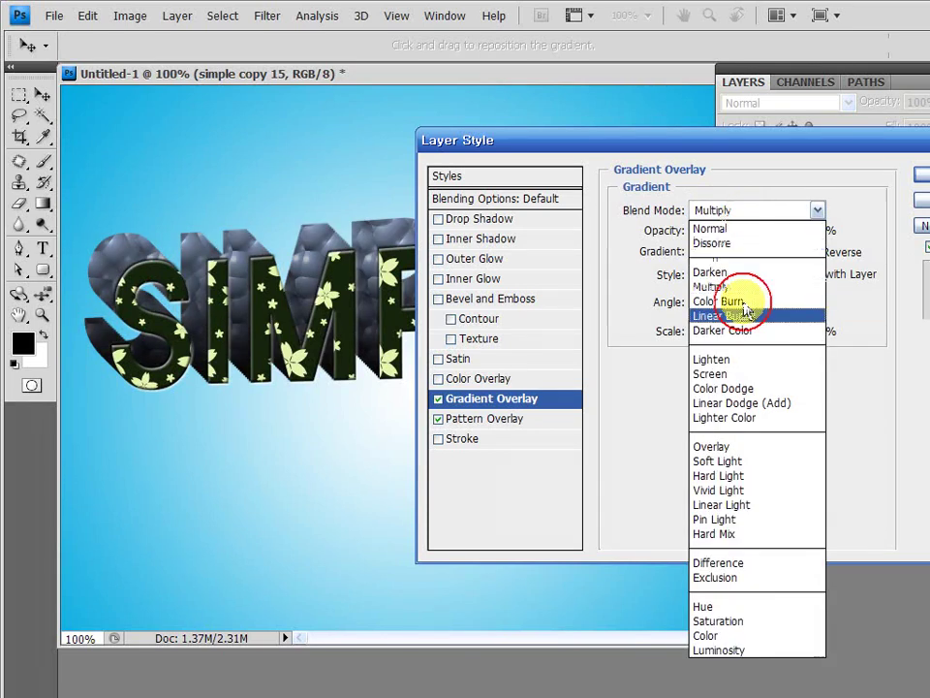
left_click(731, 449)
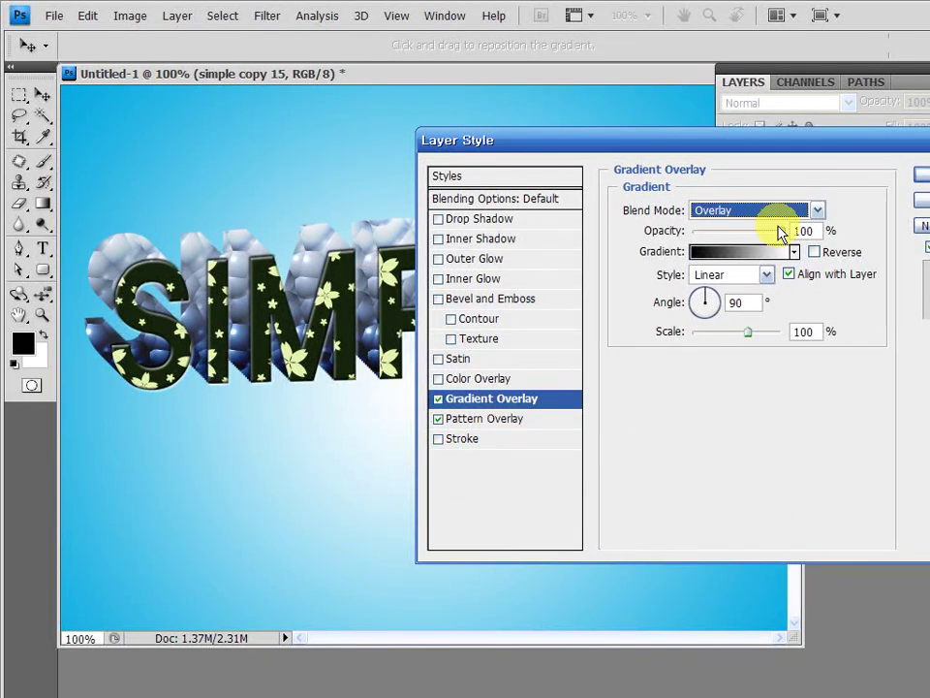
key("Tab")
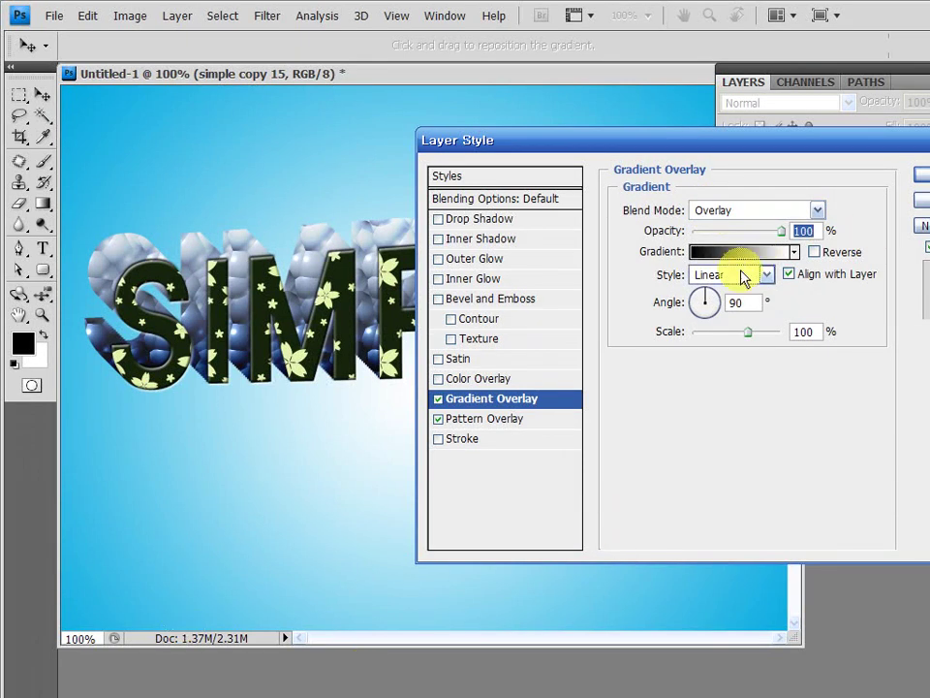
Set the extrusion's Pattern Overlay to the dark green blossom pattern and apply the layer style
left_click(471, 423)
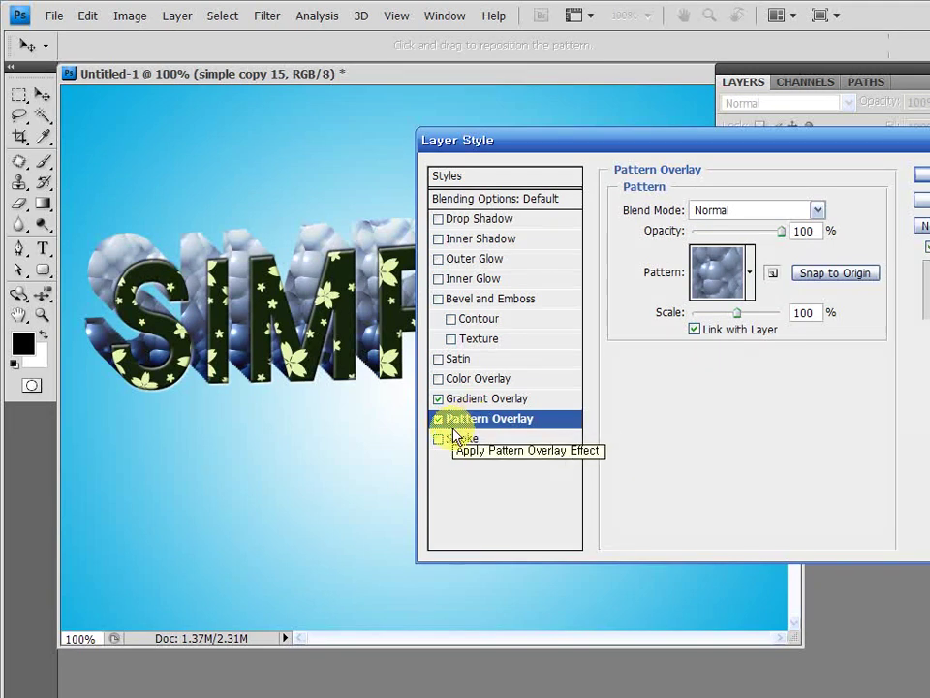
left_click(438, 418)
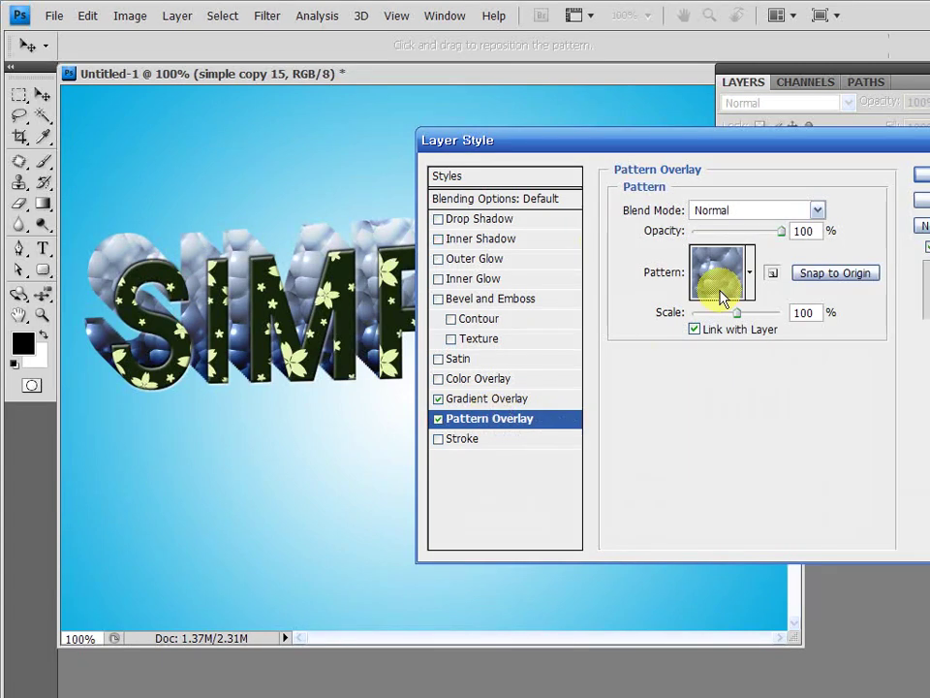
left_click(749, 273)
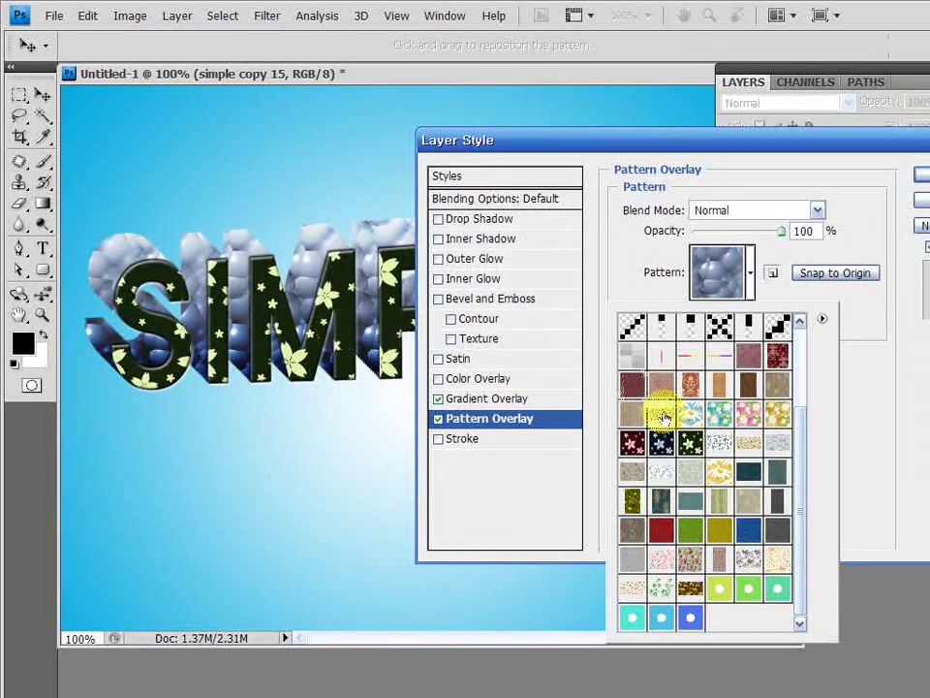
left_click(694, 451)
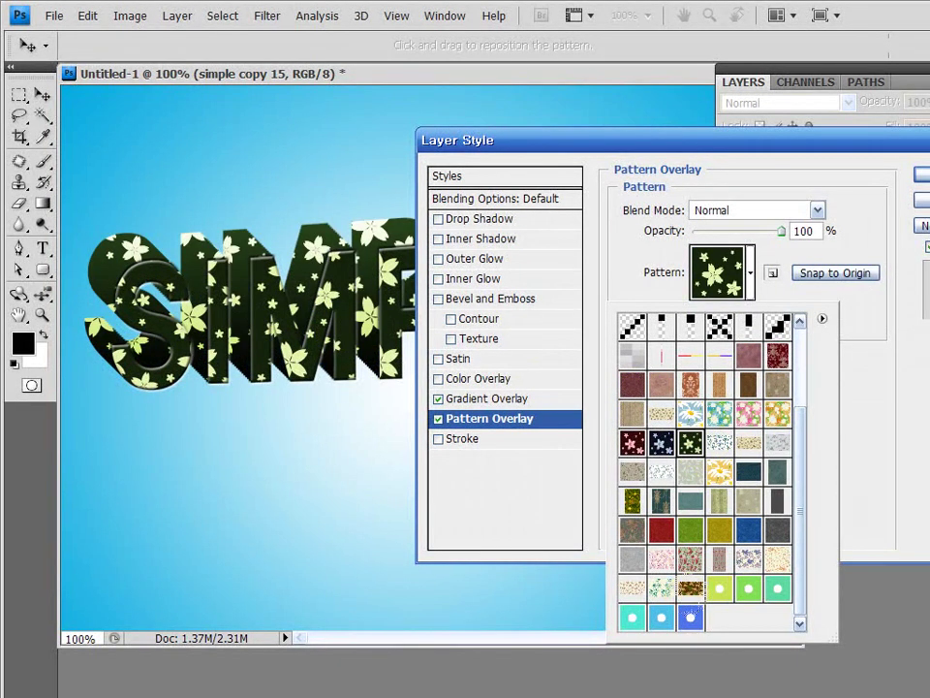
left_click(864, 422)
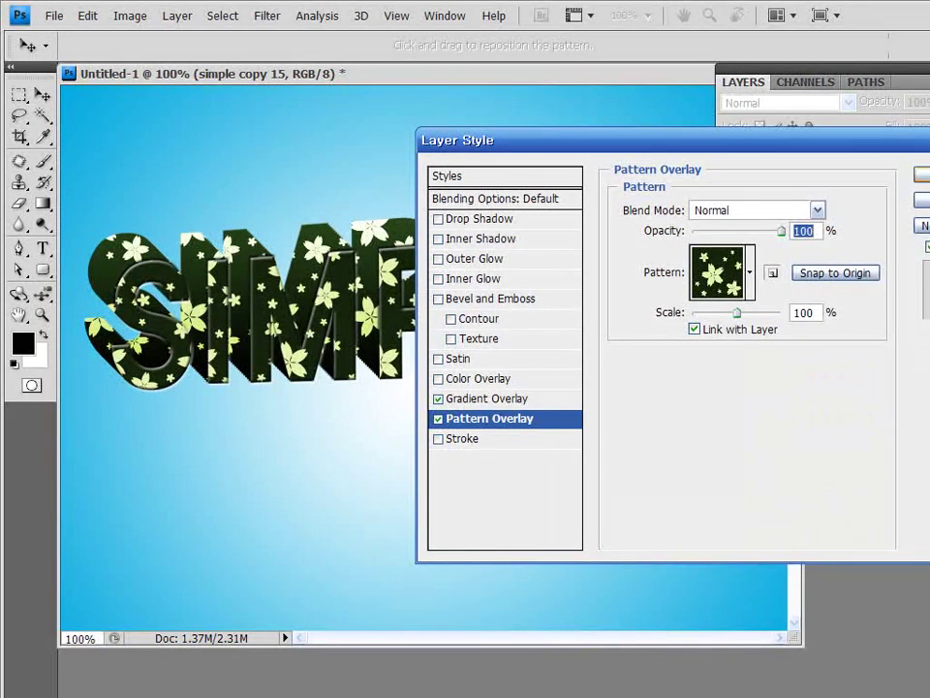
key("Return")
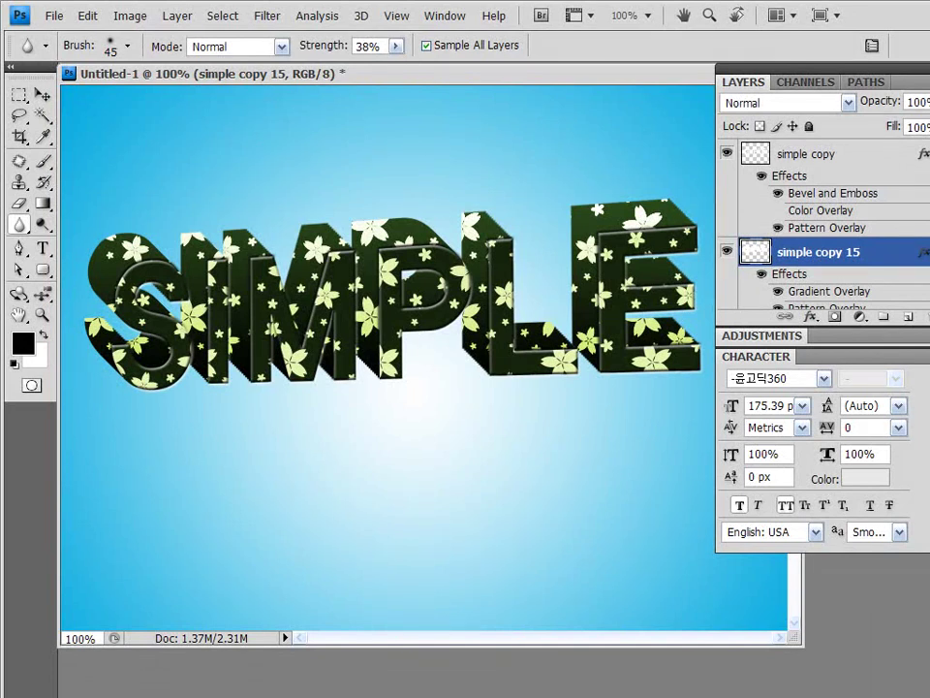
Collapse both layers' effect lists, load the "simple copy 15" outline as a selection, and create a new layer above it
left_click(928, 154)
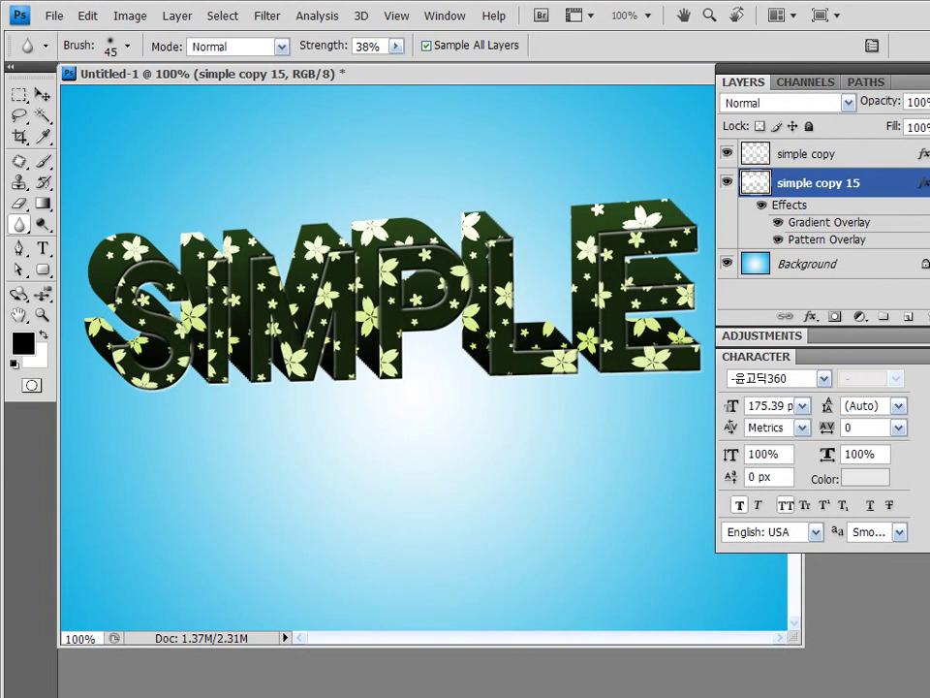
left_click(925, 182)
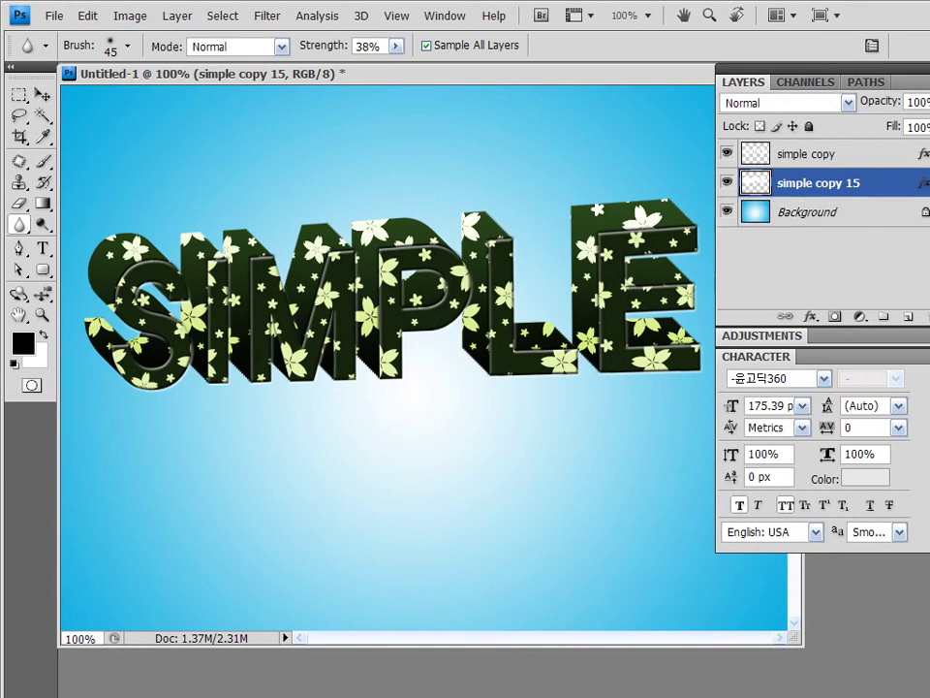
left_click(755, 189, "ctrl")
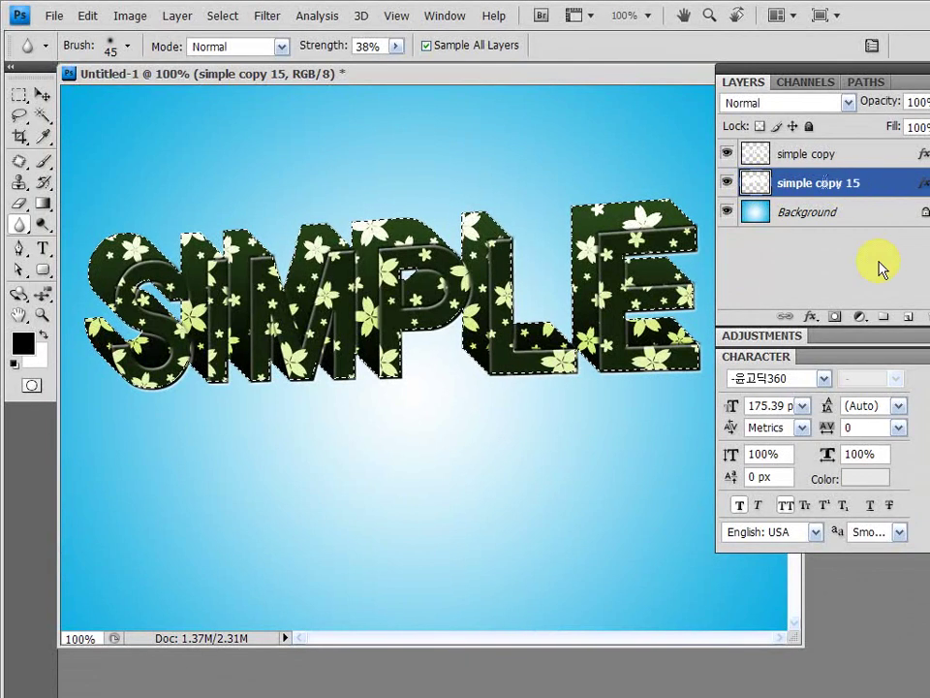
left_click(907, 316)
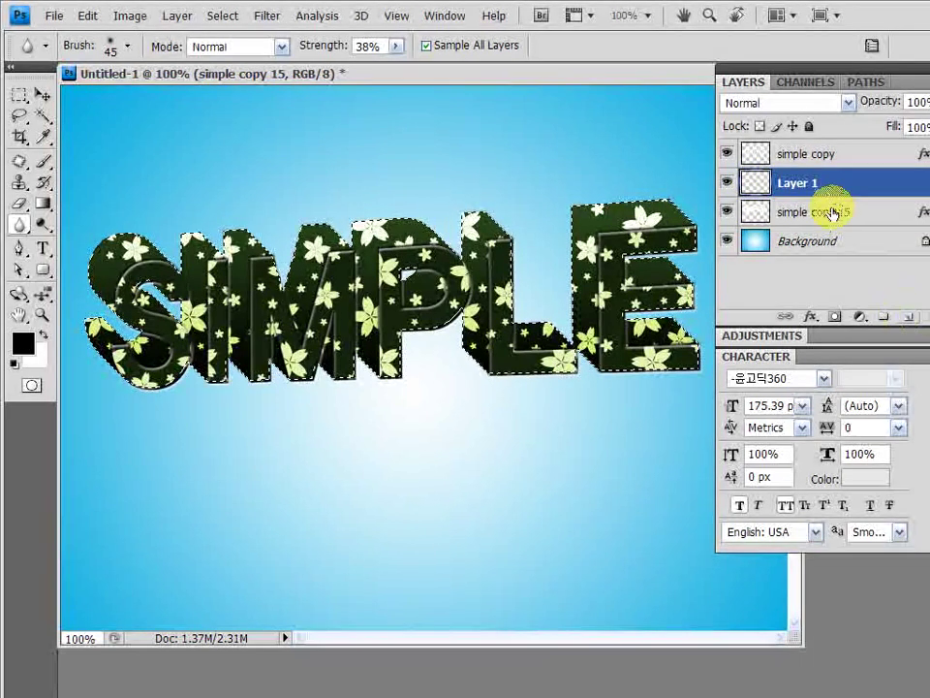
Set Layer 1's blend mode to Screen and the Blur tool's strength to 30%
left_click(811, 183)
left_click(823, 103)
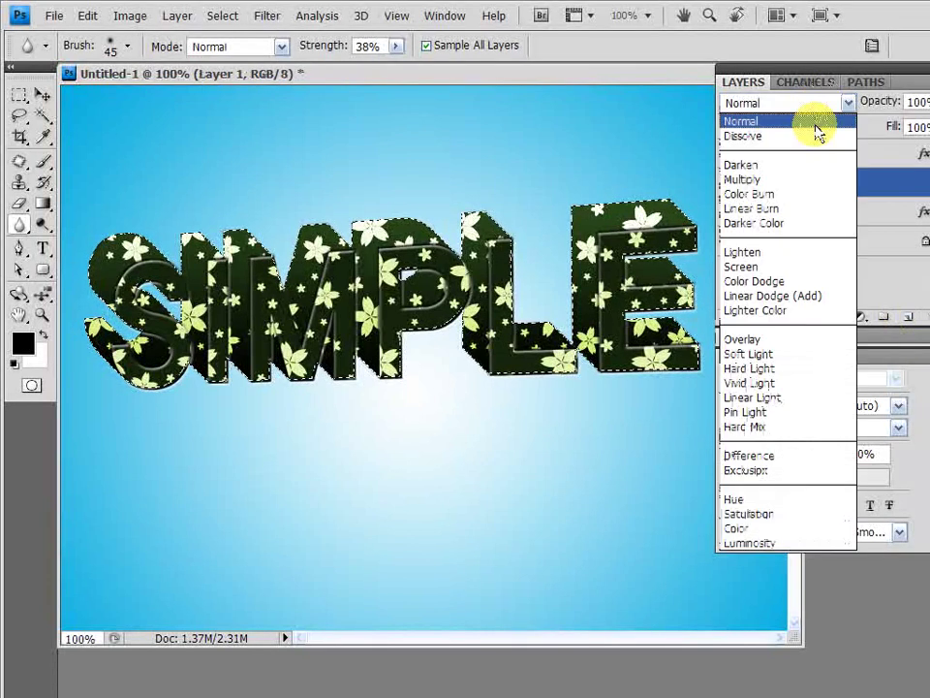
left_click(795, 267)
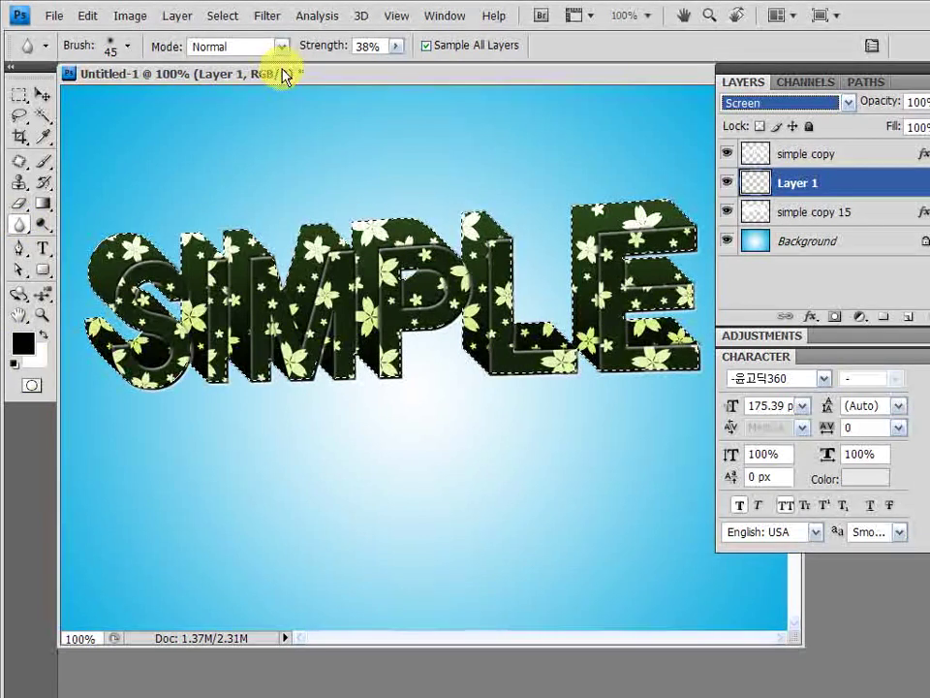
left_click(359, 46)
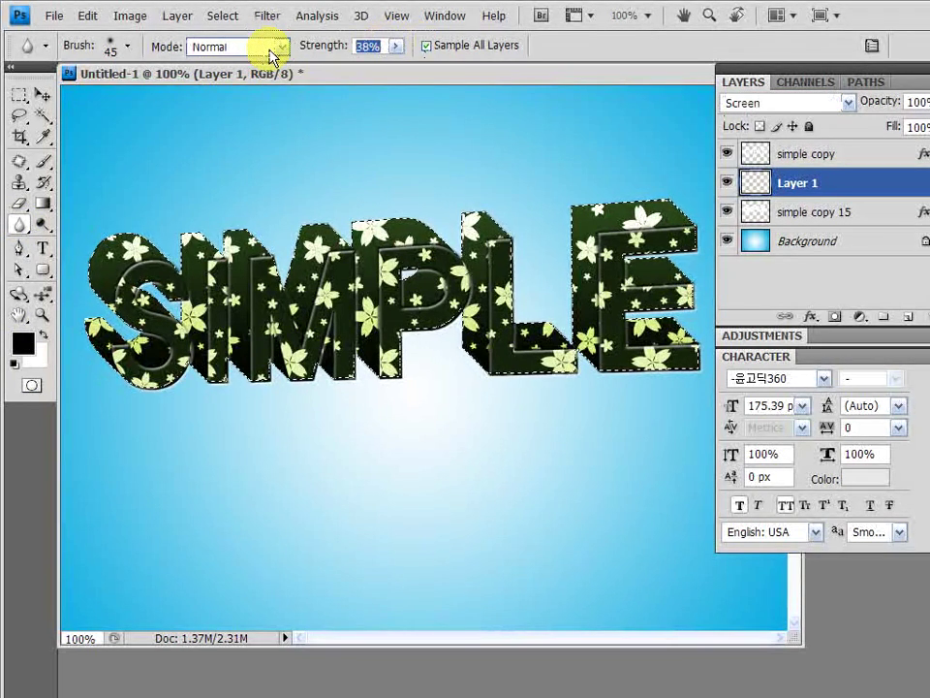
type("30")
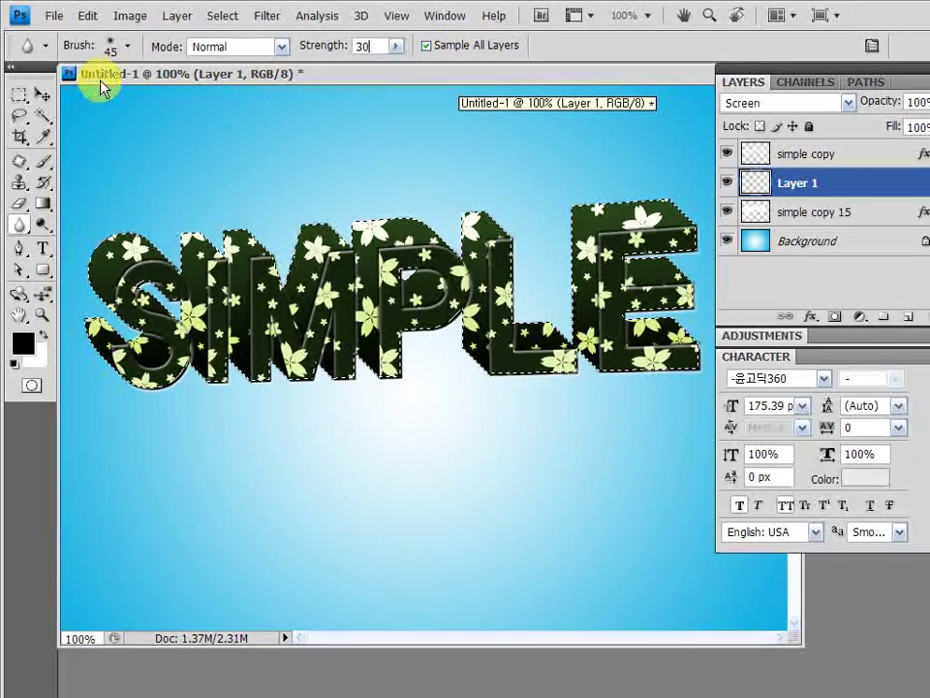
Brush highlights with the Blur tool along the side and upper depth surfaces of the letter E on Layer 1
mouse_move(562, 212)
left_mouse_down()
mouse_move(585, 256)
mouse_move(582, 216)
mouse_move(583, 254)
left_mouse_up()
mouse_move(579, 323)
left_mouse_down()
mouse_move(593, 368)
mouse_move(592, 282)
mouse_move(570, 326)
mouse_move(562, 277)
mouse_move(573, 362)
left_mouse_up()
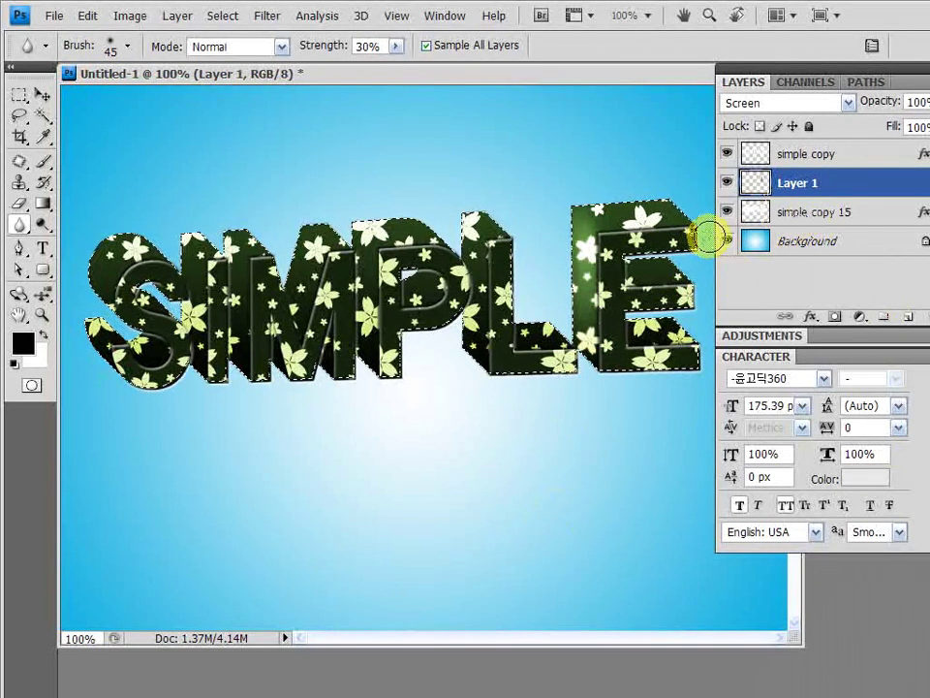
left_click(630, 312)
mouse_move(630, 312)
left_mouse_down()
mouse_move(625, 260)
mouse_move(596, 234)
mouse_move(666, 219)
mouse_move(596, 208)
left_mouse_up()
left_click_drag(669, 204, 602, 210)
Brush blur highlights onto the depth of the remaining letters and the upper surface of the E's lowest arm
left_click(463, 306)
mouse_move(463, 306)
left_mouse_down()
mouse_move(482, 247)
mouse_move(465, 215)
mouse_move(479, 240)
mouse_move(479, 312)
mouse_move(474, 249)
left_mouse_up()
mouse_move(339, 240)
left_mouse_down()
mouse_move(361, 340)
mouse_move(371, 229)
mouse_move(379, 316)
mouse_move(369, 260)
mouse_move(367, 294)
mouse_move(382, 382)
mouse_move(428, 295)
mouse_move(410, 251)
mouse_move(417, 282)
mouse_move(404, 302)
mouse_move(450, 287)
mouse_move(409, 300)
mouse_move(433, 294)
mouse_move(318, 248)
mouse_move(297, 331)
mouse_move(317, 256)
mouse_move(247, 355)
mouse_move(233, 262)
left_mouse_up()
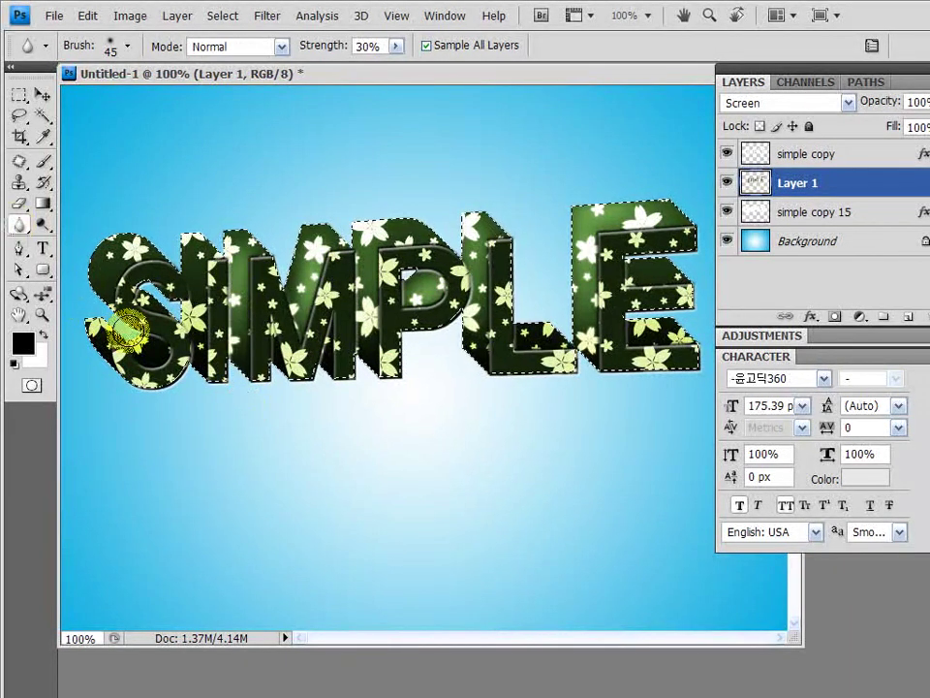
mouse_move(126, 270)
left_mouse_down()
mouse_move(103, 297)
mouse_move(142, 258)
mouse_move(122, 262)
mouse_move(113, 293)
mouse_move(112, 260)
left_mouse_up()
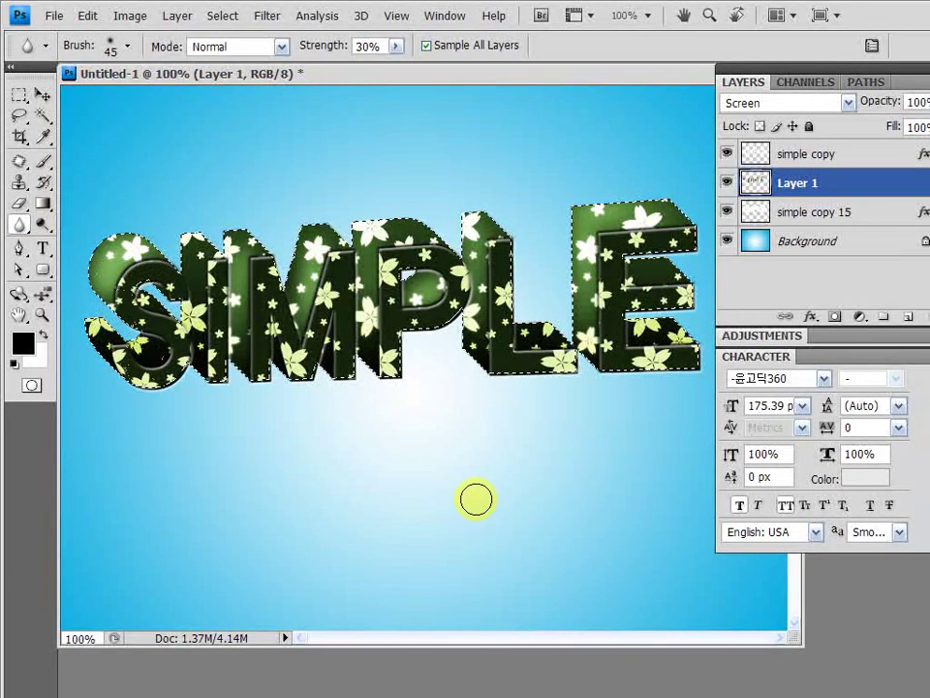
mouse_move(156, 360)
left_mouse_down()
mouse_move(135, 355)
mouse_move(124, 331)
mouse_move(153, 330)
mouse_move(120, 322)
left_mouse_up()
mouse_move(155, 357)
left_mouse_down()
mouse_move(118, 358)
mouse_move(158, 356)
mouse_move(140, 338)
mouse_move(151, 358)
mouse_move(124, 342)
left_mouse_up()
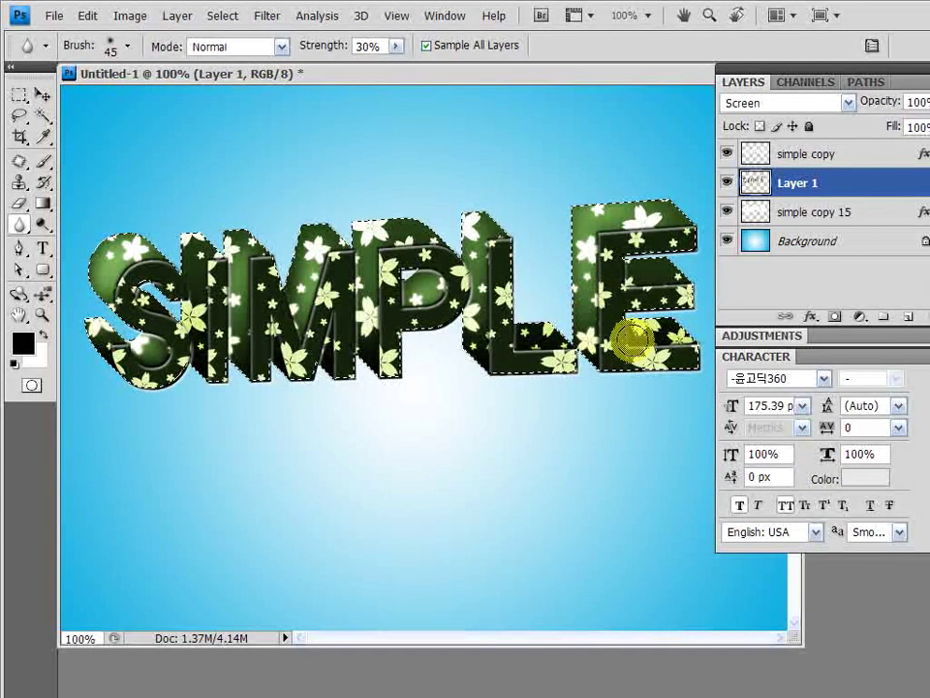
mouse_move(629, 333)
left_mouse_down()
mouse_move(647, 322)
mouse_move(681, 333)
left_mouse_up()
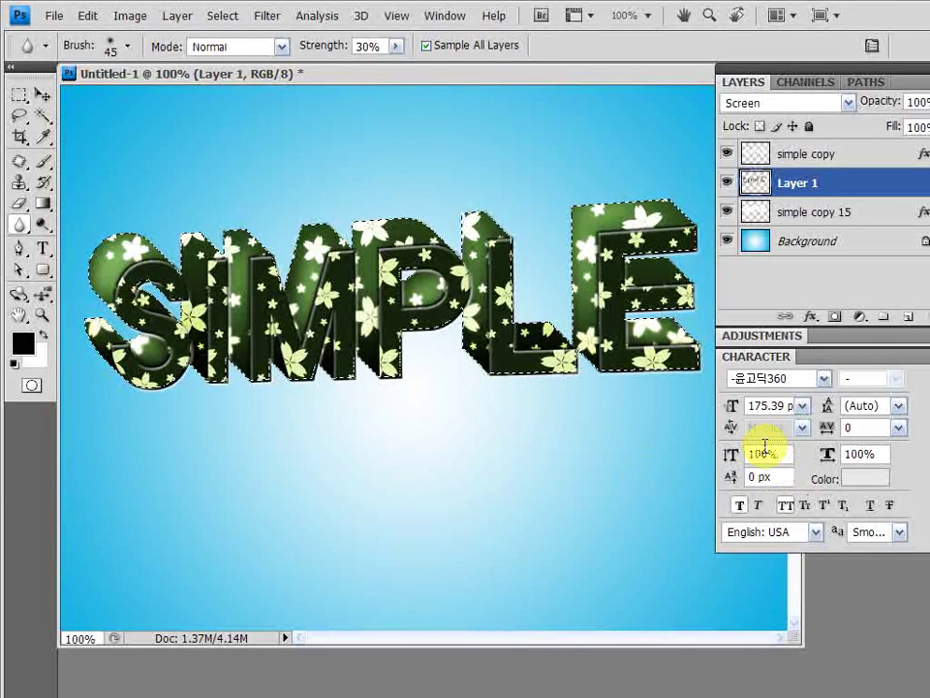
Load the "simple copy" outline as a selection, create a new layer above that layer, and set its blend mode to Screen
left_click(756, 163, "ctrl")
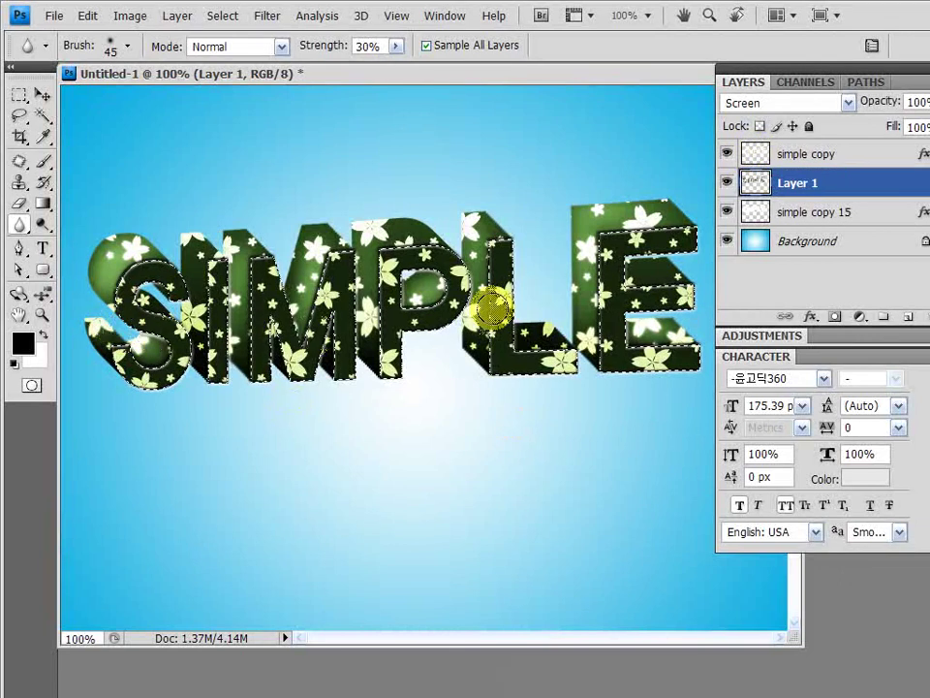
left_click_drag(490, 305, 468, 327)
left_click(817, 154)
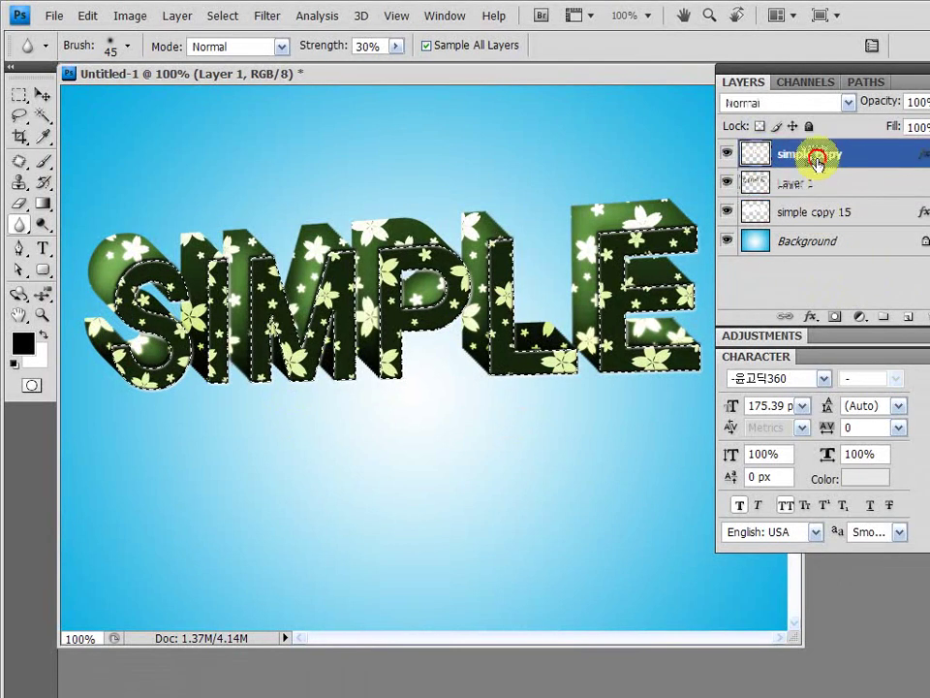
left_click(908, 320)
left_click(826, 103)
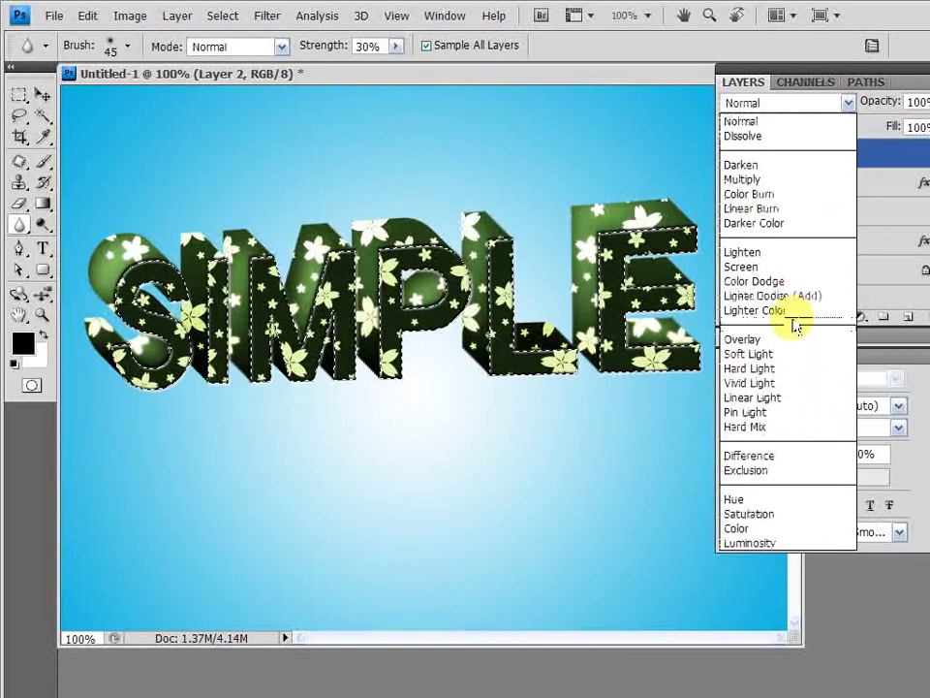
left_click(742, 267)
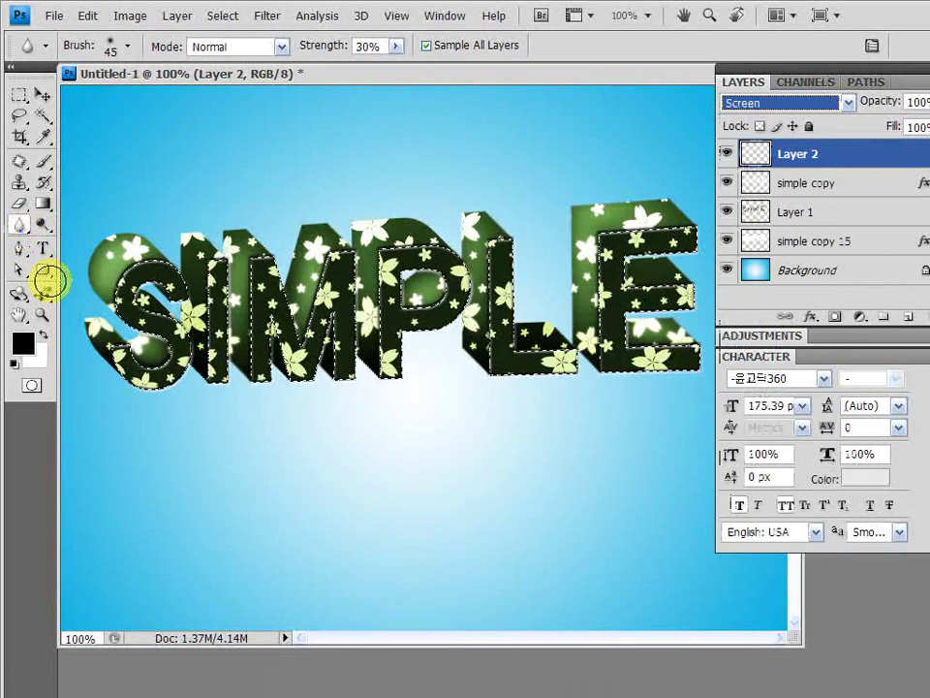
Brush blur highlights across the front faces of the letters on Layer 2, then deselect
mouse_move(134, 316)
left_mouse_down()
mouse_move(155, 324)
mouse_move(204, 276)
mouse_move(222, 295)
left_mouse_up()
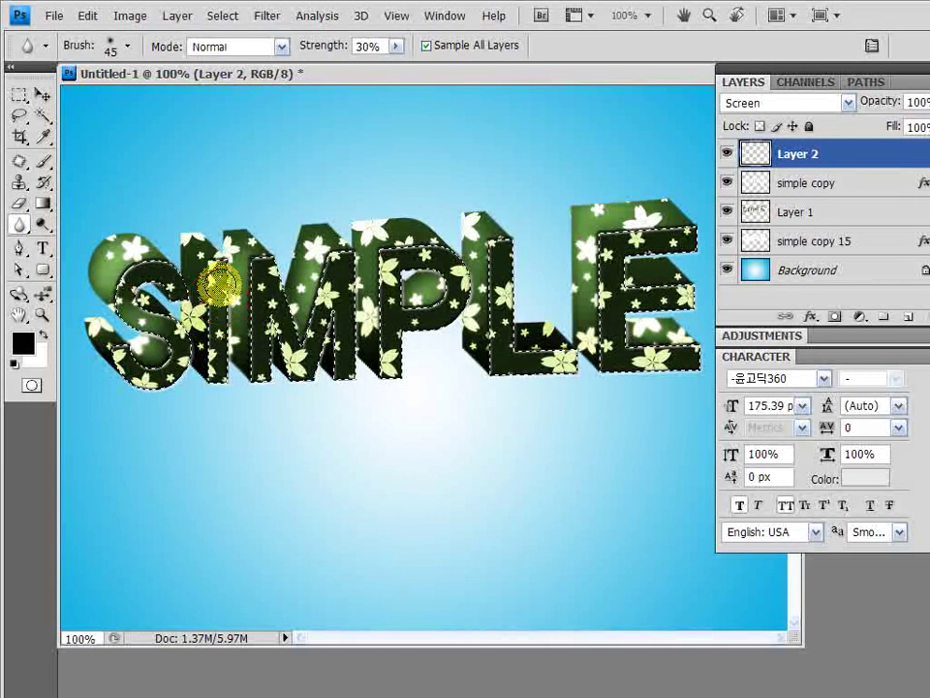
left_click_drag(465, 364, 554, 362)
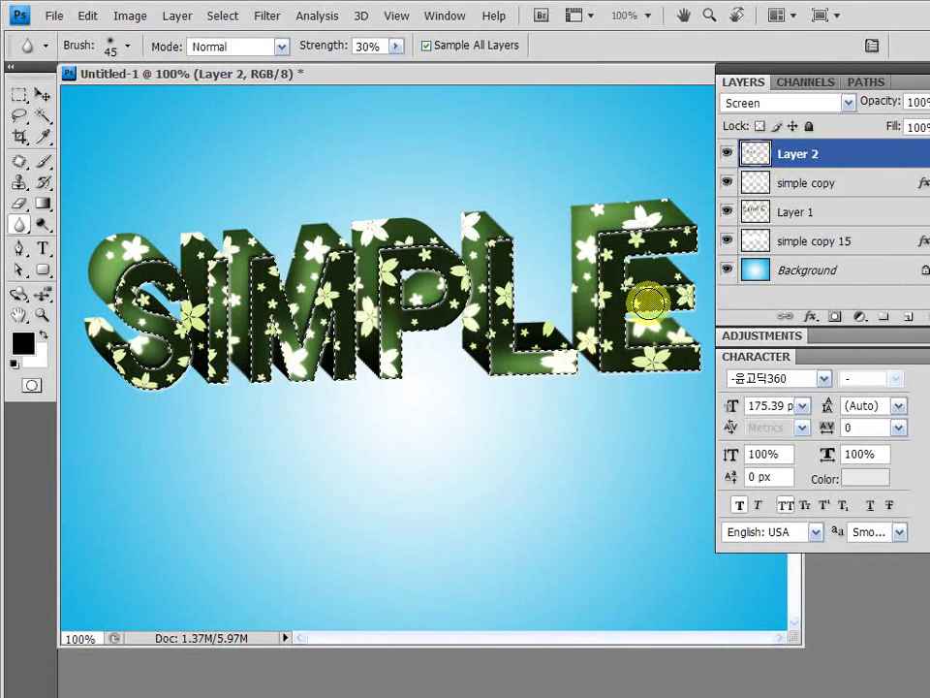
mouse_move(678, 297)
left_mouse_down()
mouse_move(635, 296)
mouse_move(686, 296)
left_mouse_up()
left_click_drag(615, 310, 607, 328)
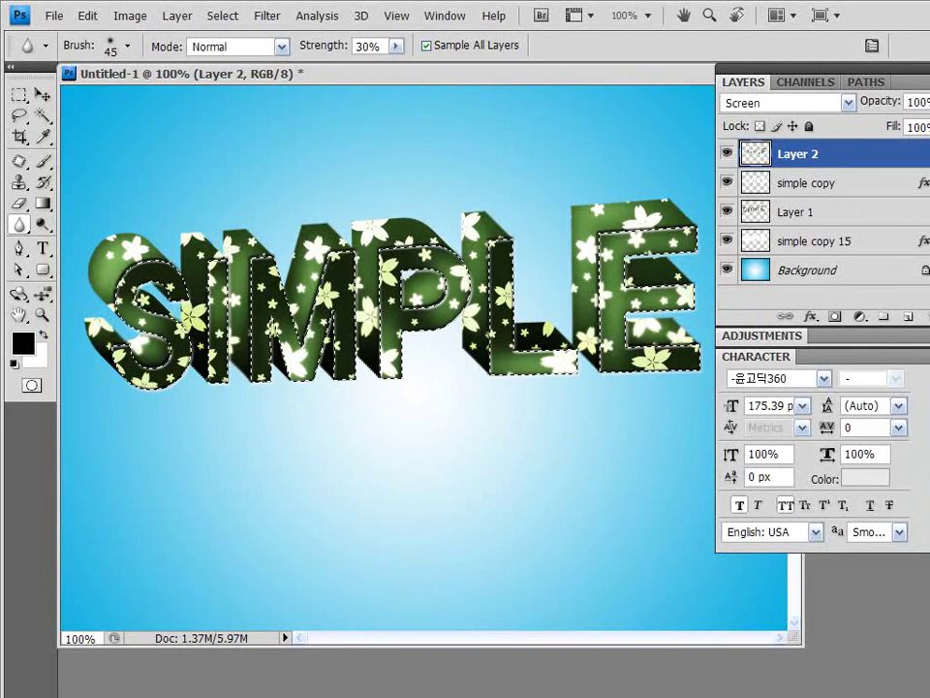
key("ctrl+d")
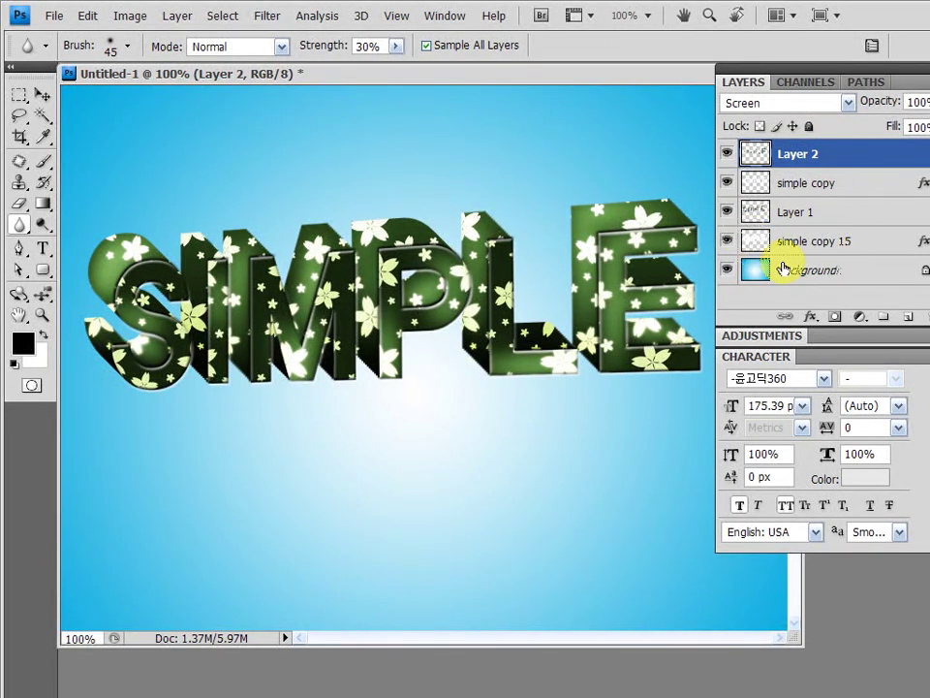
Load the "simple copy 15" outline as a selection, create a new layer above that layer, and set its blend mode to Multiply
left_click(753, 246, "ctrl")
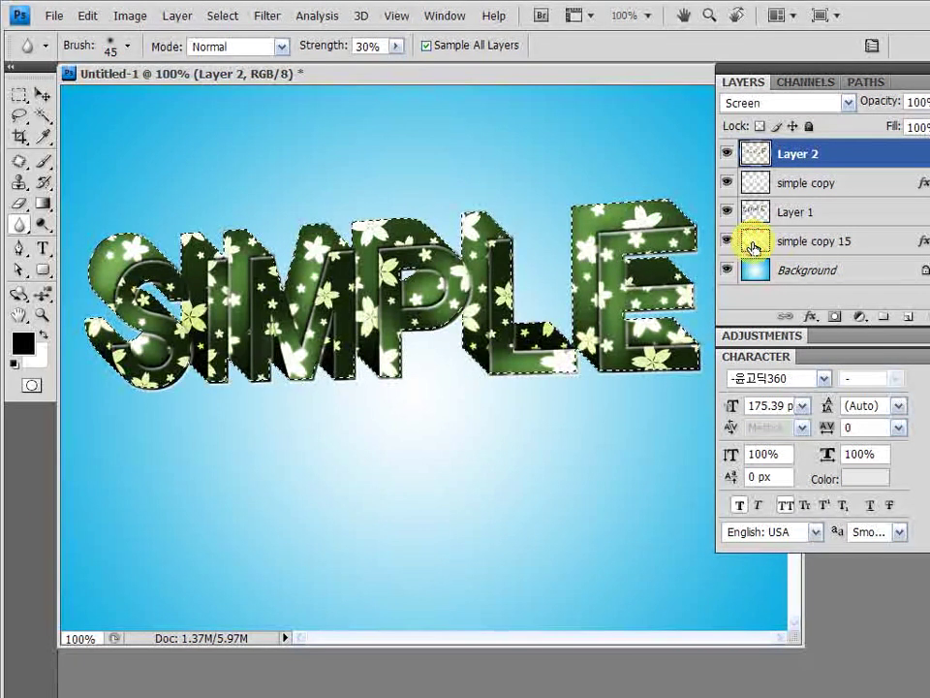
left_click(752, 243)
left_click(908, 315)
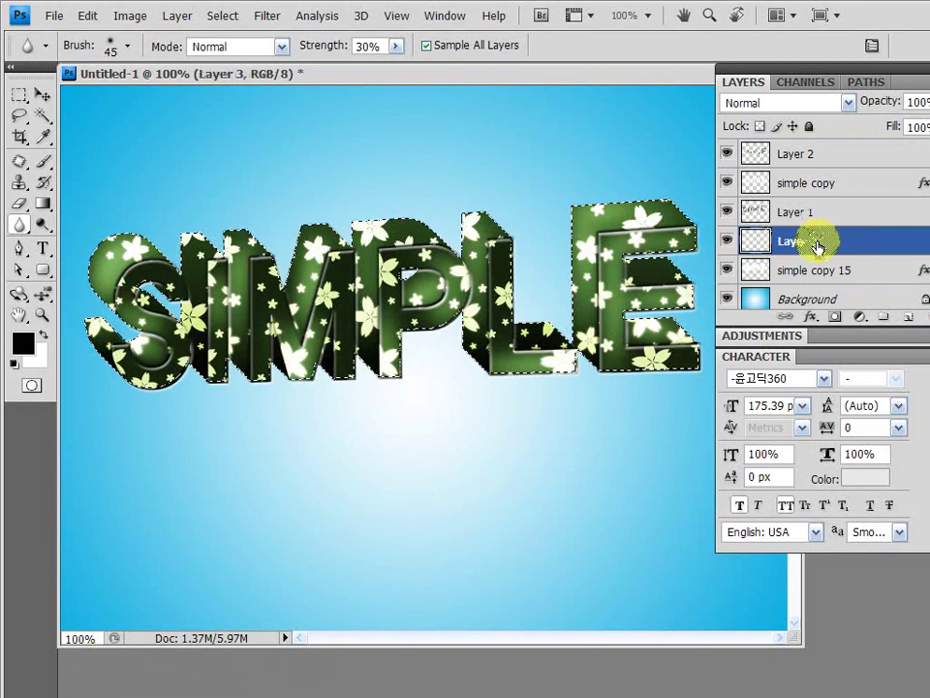
left_click(795, 102)
left_click(774, 179)
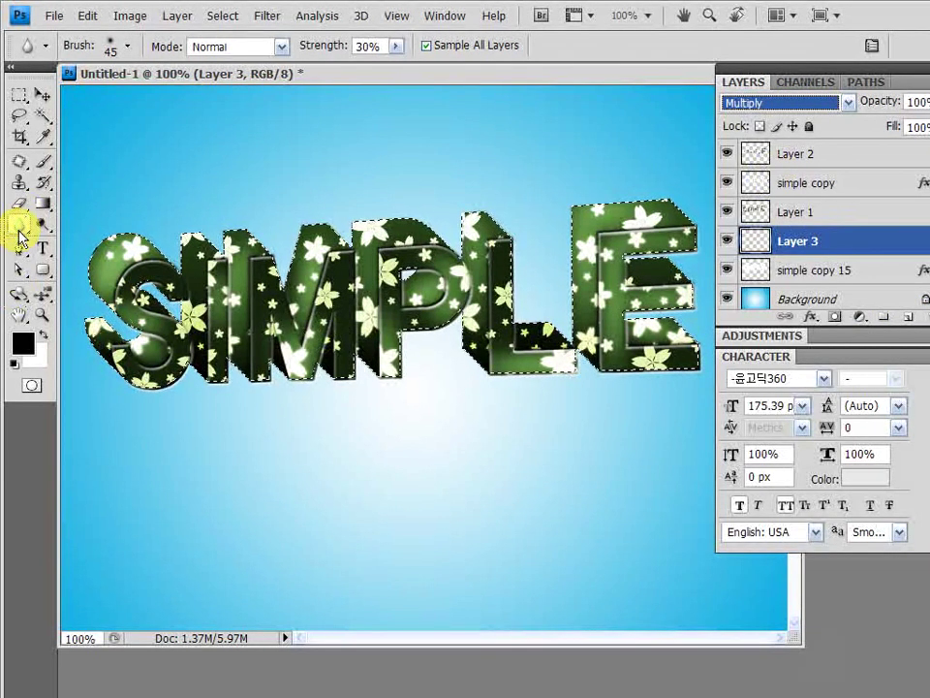
Brush darker shading with the Blur tool onto the depth surfaces of the letters on Layer 3, then deselect
left_click(575, 310)
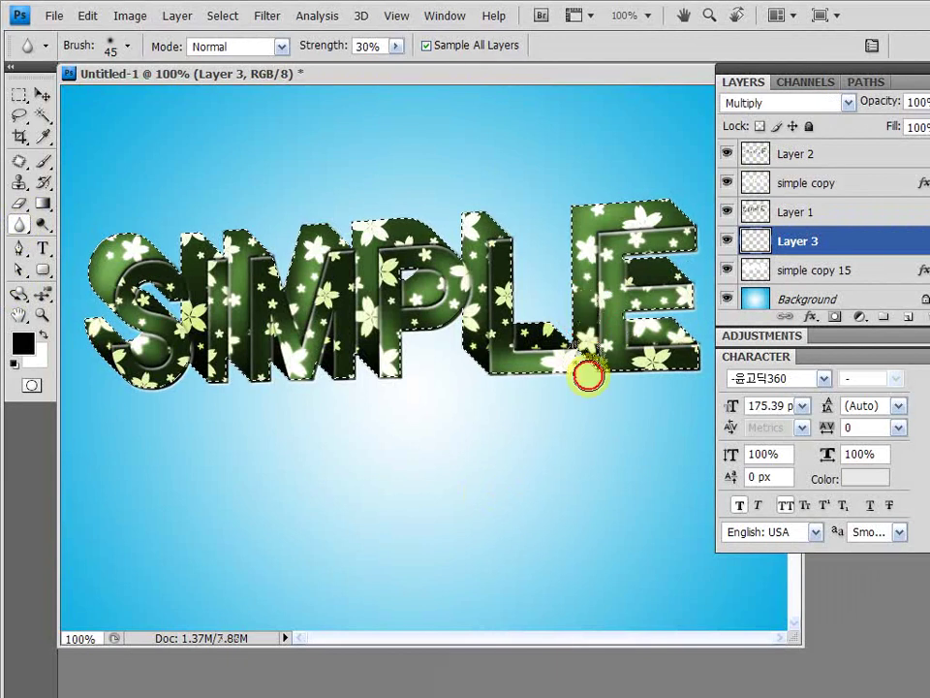
mouse_move(596, 304)
left_mouse_down()
mouse_move(590, 382)
mouse_move(589, 259)
mouse_move(591, 346)
left_mouse_up()
left_click_drag(596, 301, 596, 349)
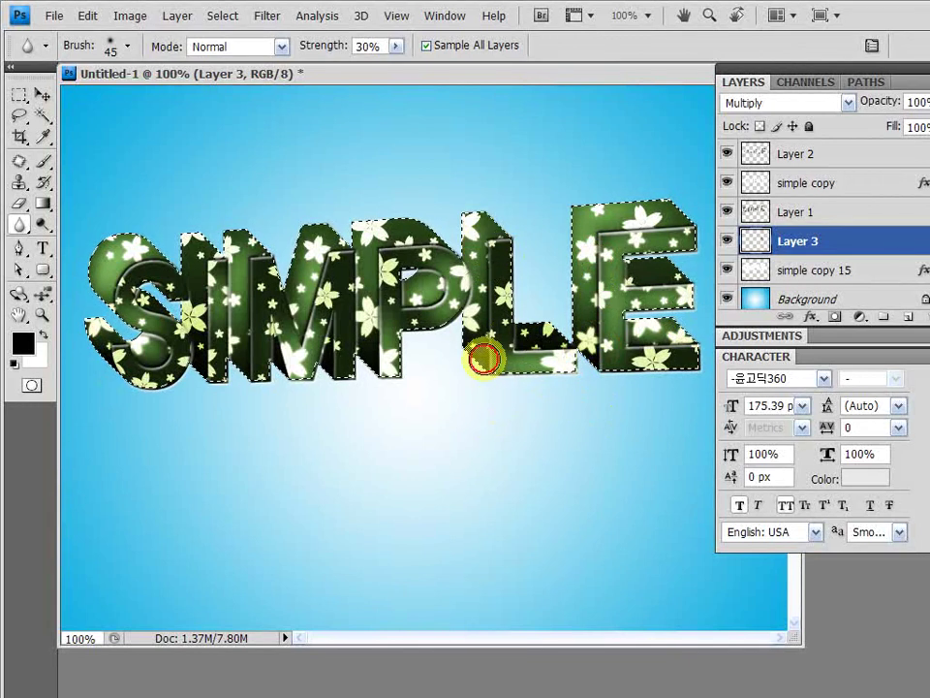
left_click(141, 259)
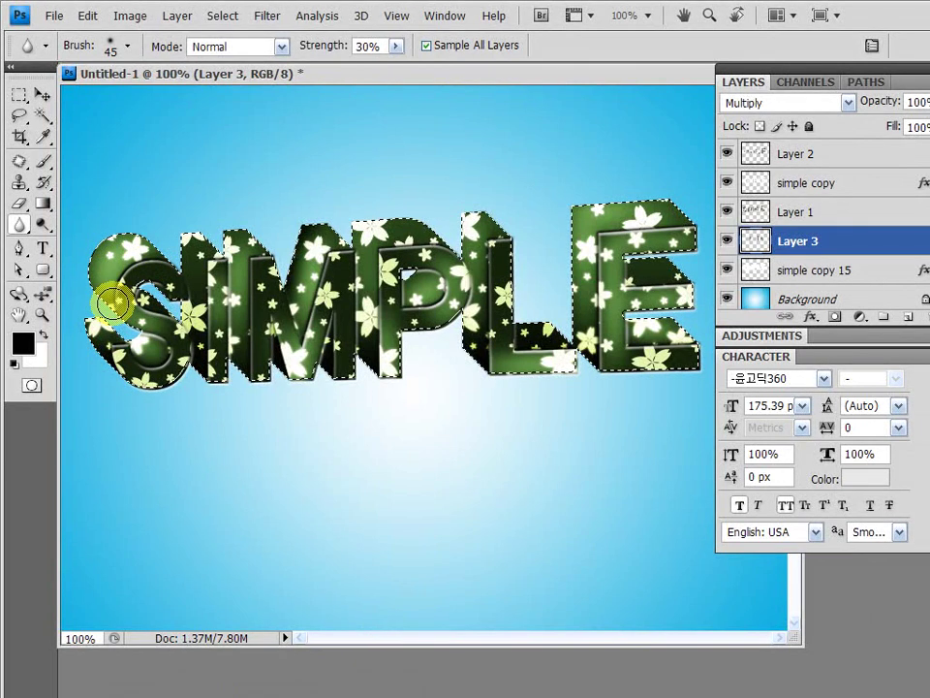
left_click_drag(141, 260, 141, 324)
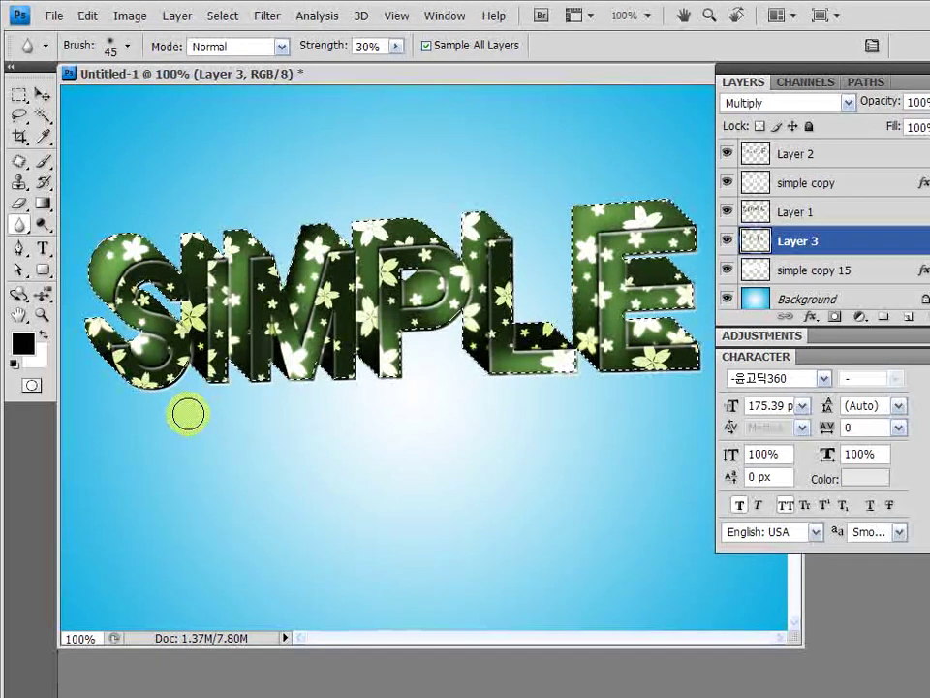
left_click(157, 387)
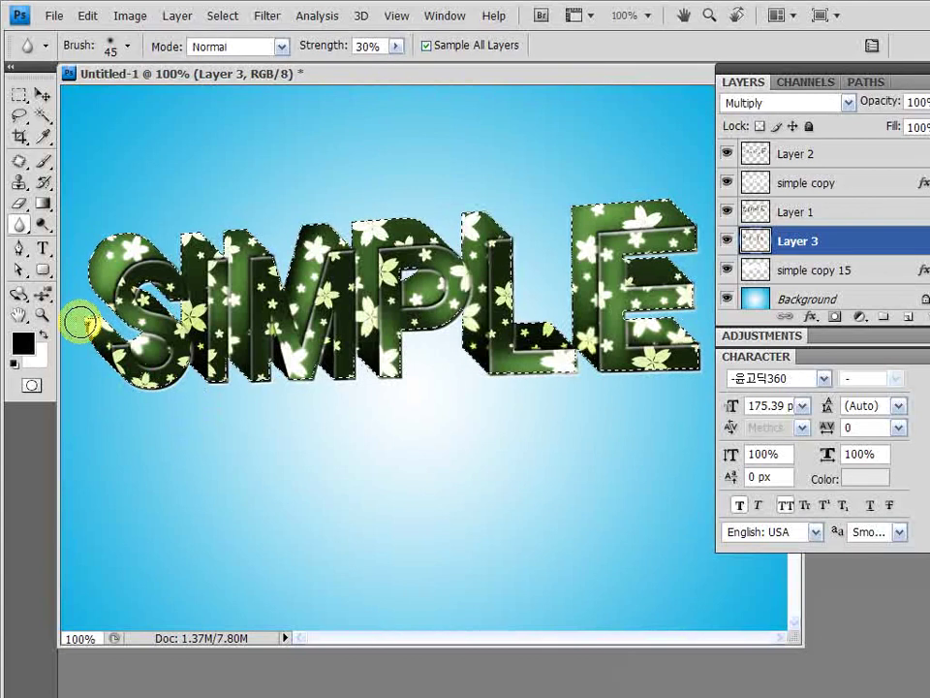
left_click(600, 250)
mouse_move(580, 207)
left_mouse_down()
mouse_move(627, 270)
mouse_move(573, 210)
mouse_move(582, 207)
mouse_move(561, 178)
left_mouse_up()
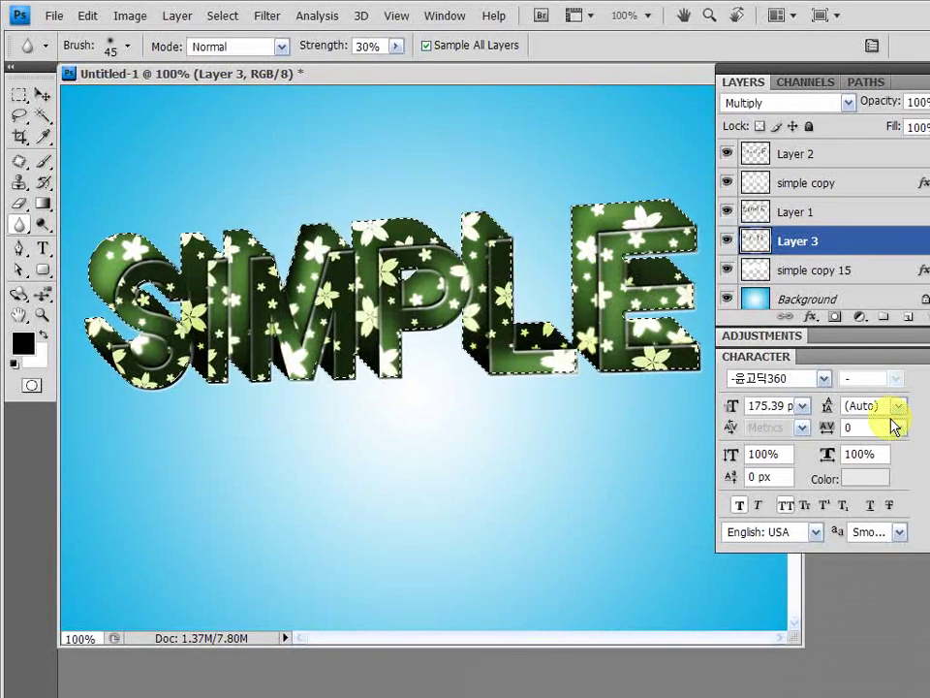
key("ctrl+d")
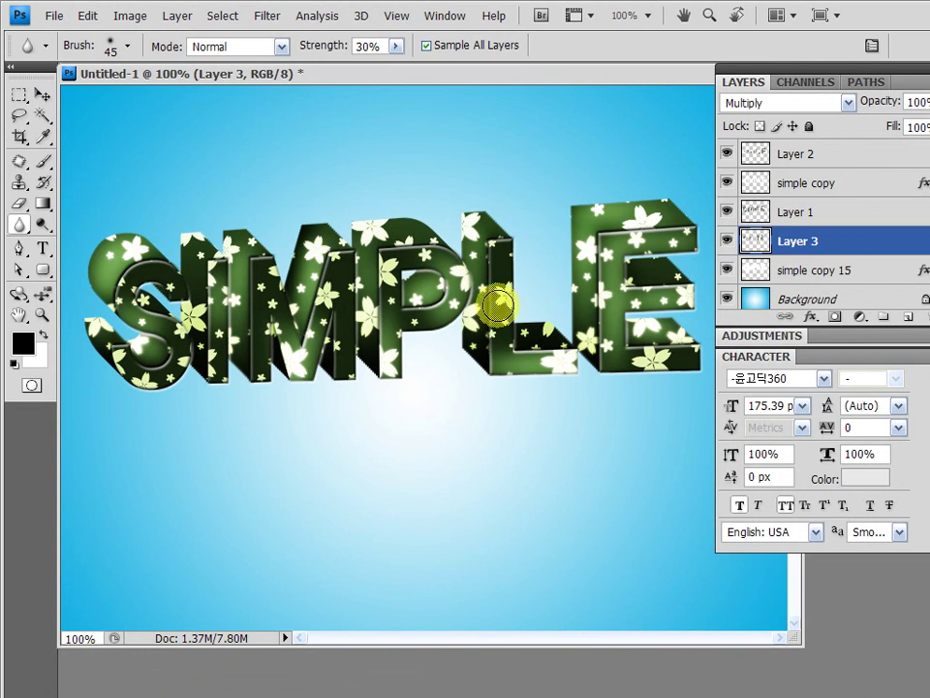
Create a new layer directly above the Background and choose the soft round 100 px brush with 0% hardness
left_click(855, 272)
left_click(848, 299)
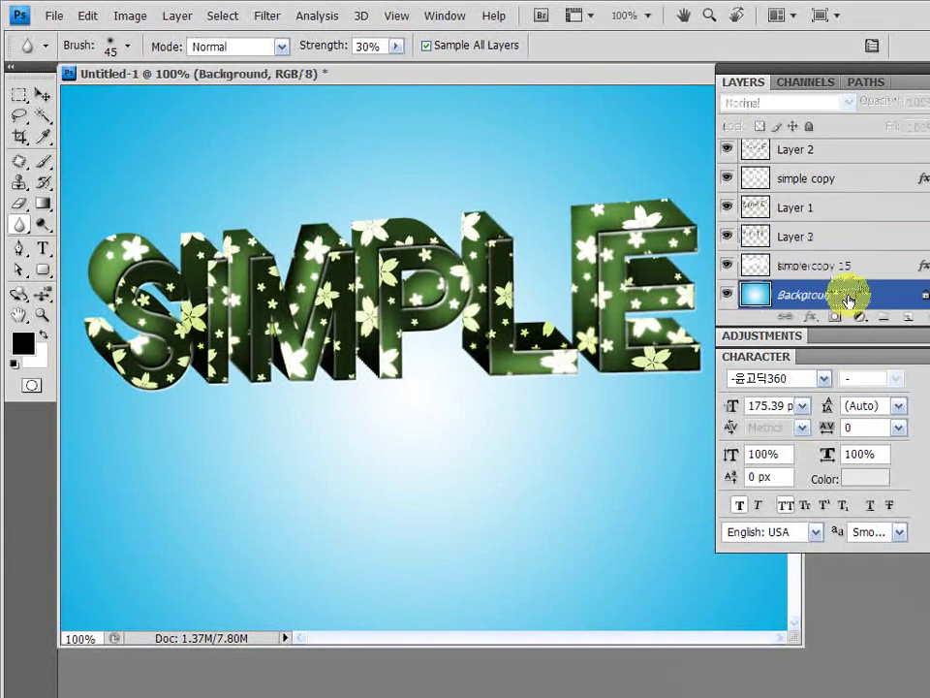
left_click(908, 320)
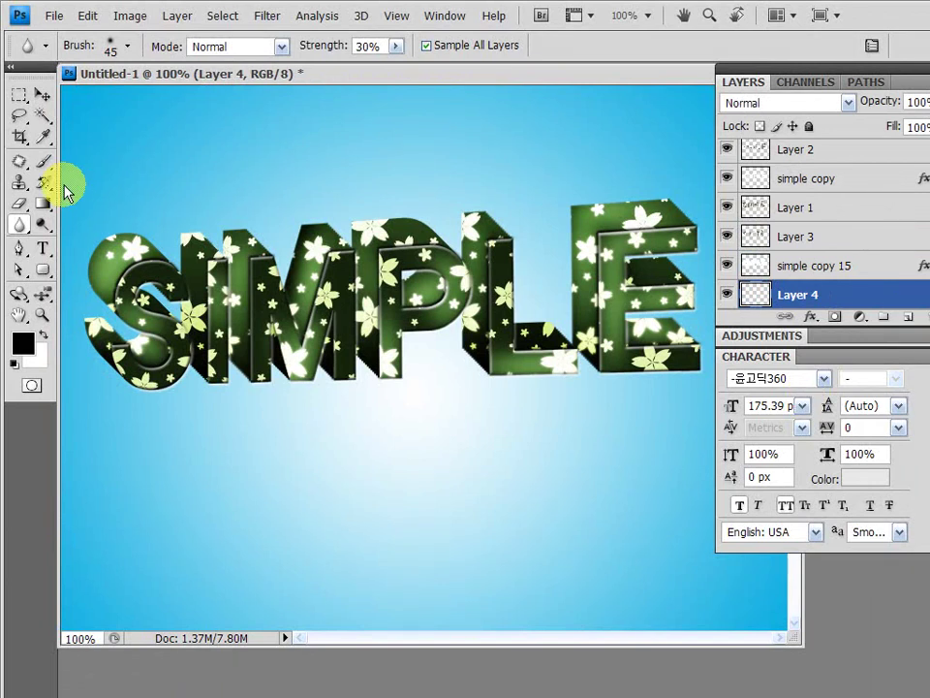
left_click(43, 163)
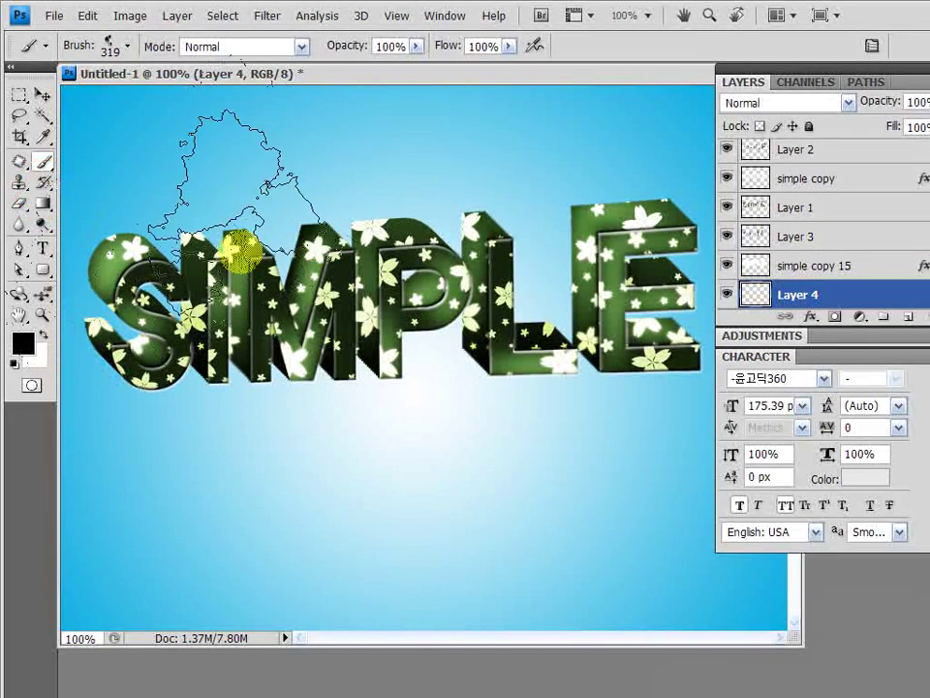
right_click(238, 260)
left_click(361, 462)
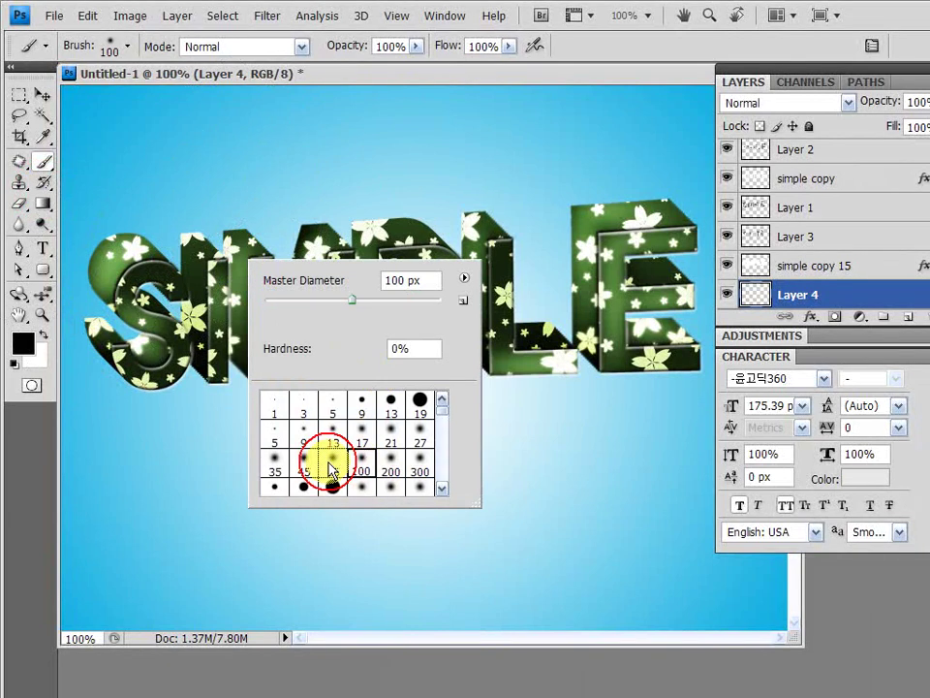
left_click(520, 73)
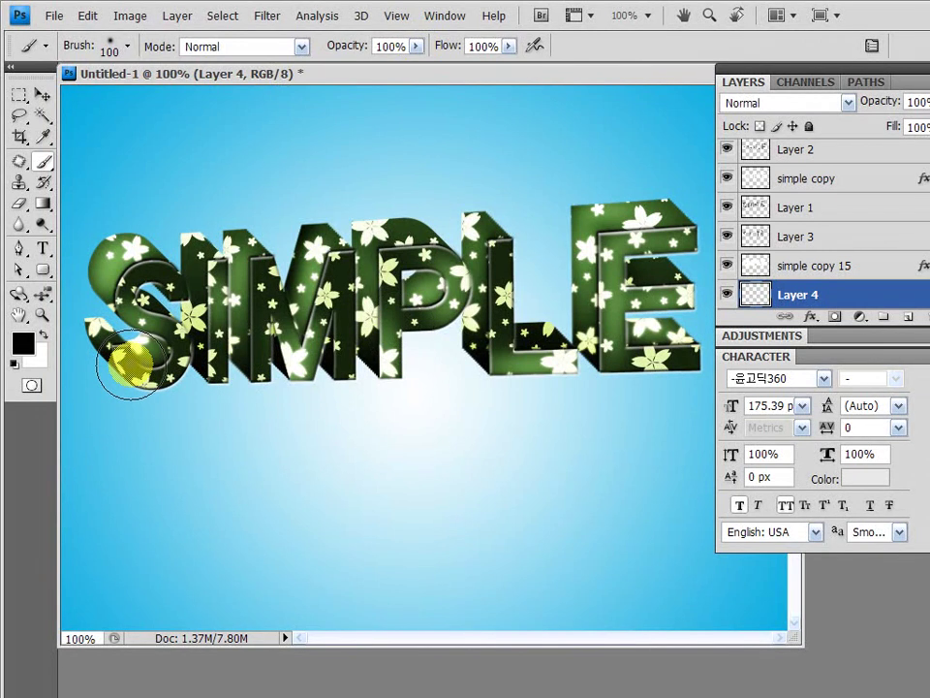
Reduce the brush to 70 px and paint a soft black shadow along the base of the letters on Layer 4
key("bracketleft")
key("bracketleft")
key("bracketleft")
mouse_move(98, 349)
left_mouse_down()
mouse_move(200, 376)
mouse_move(262, 380)
mouse_move(251, 361)
mouse_move(316, 380)
mouse_move(331, 369)
mouse_move(669, 365)
mouse_move(431, 378)
mouse_move(436, 373)
left_mouse_up()
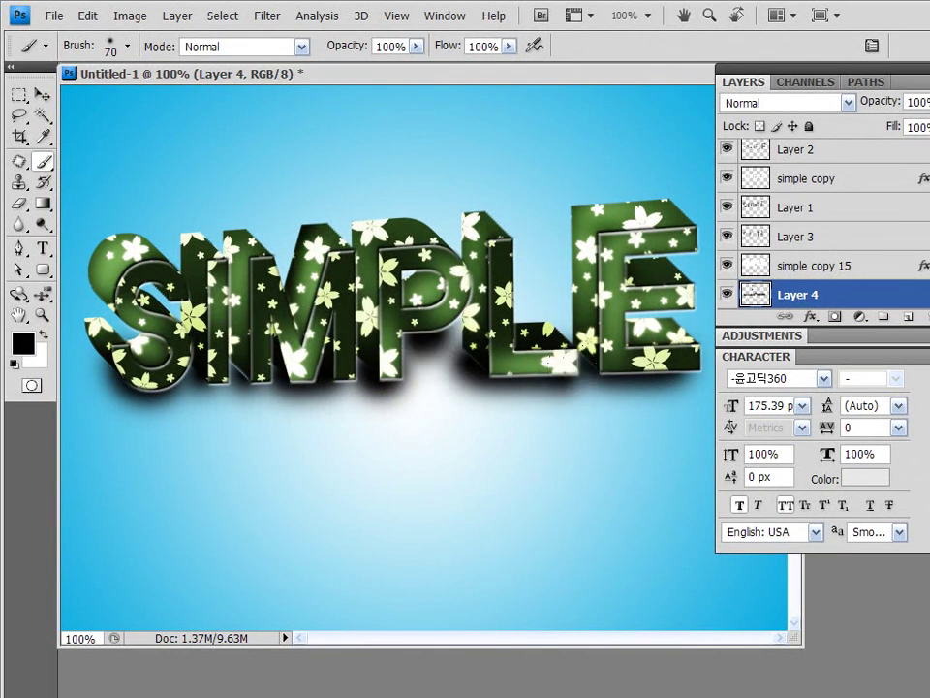
left_click(621, 351)
Lower Layer 4's opacity to 65% and warp its shadow slightly upward around the letters P and L
left_click(928, 101)
mouse_move(929, 124)
left_mouse_down()
mouse_move(908, 128)
mouse_move(918, 133)
left_mouse_up()
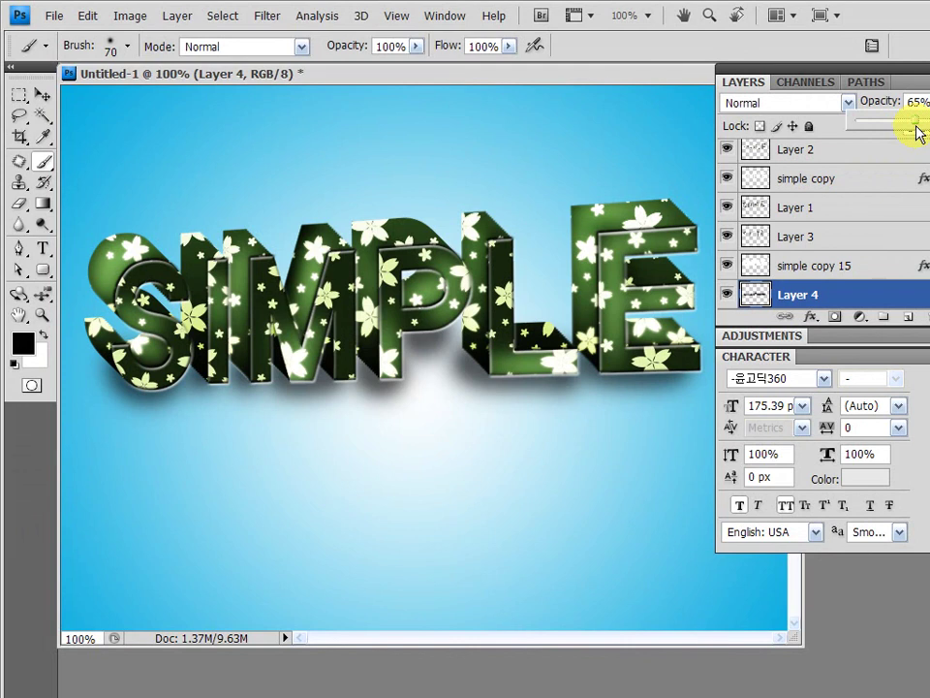
key("ctrl+t")
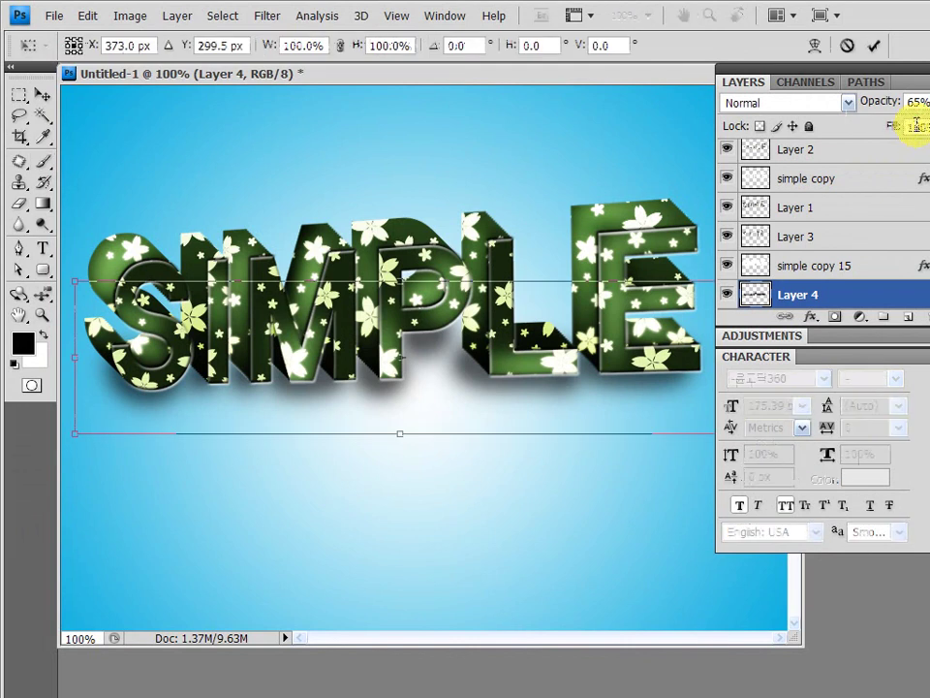
right_click(397, 329)
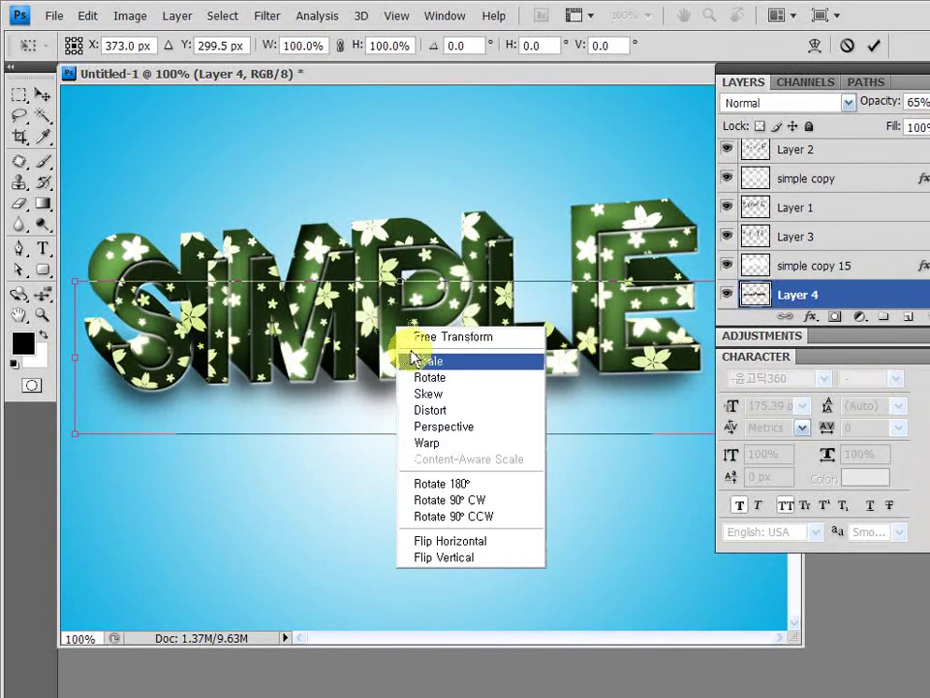
left_click(435, 443)
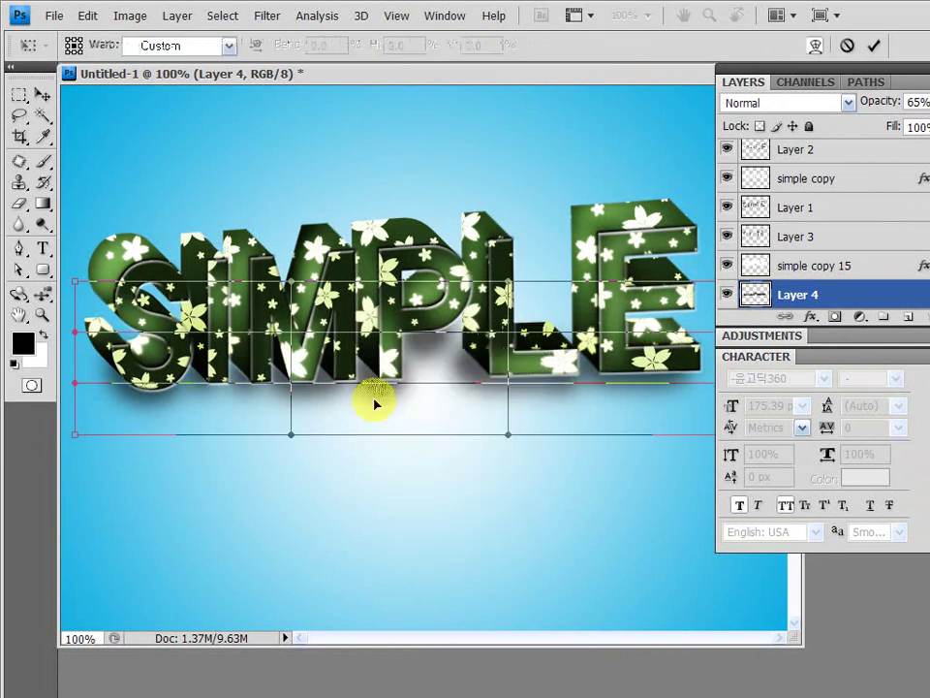
left_click_drag(321, 374, 425, 332)
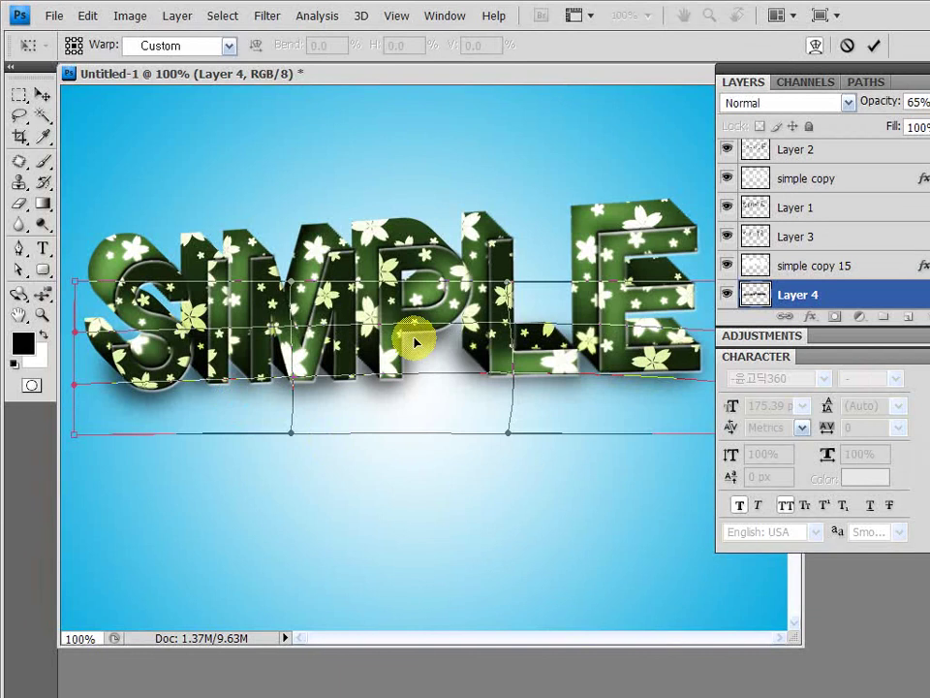
key("Return")
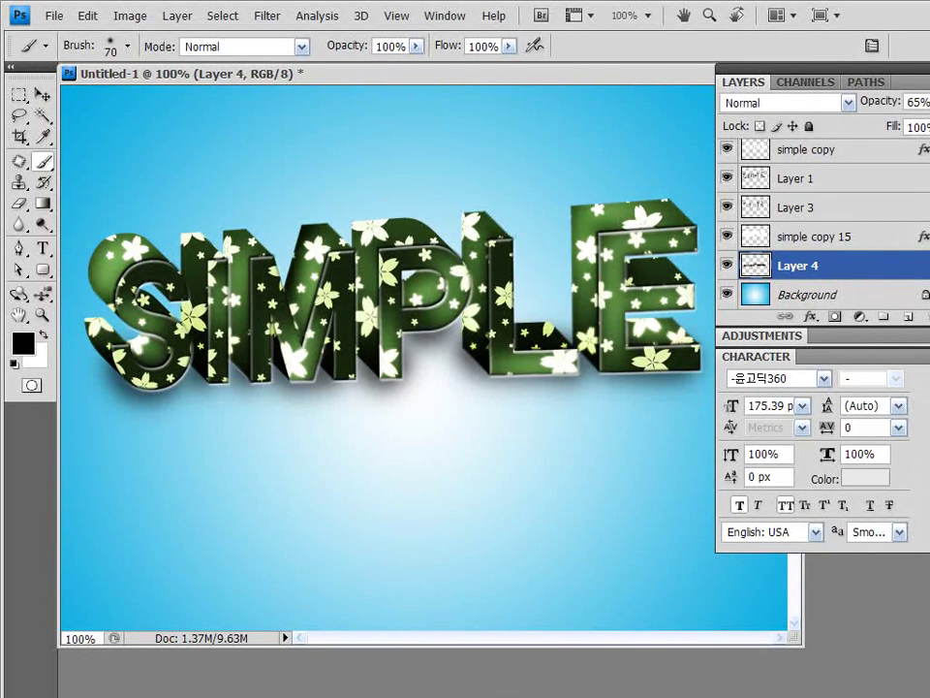
Enlarge the document window, select all layers from Layer 4 up to Layer 2, and move the lettering down to the canvas centre
left_click_drag(798, 645, 839, 683)
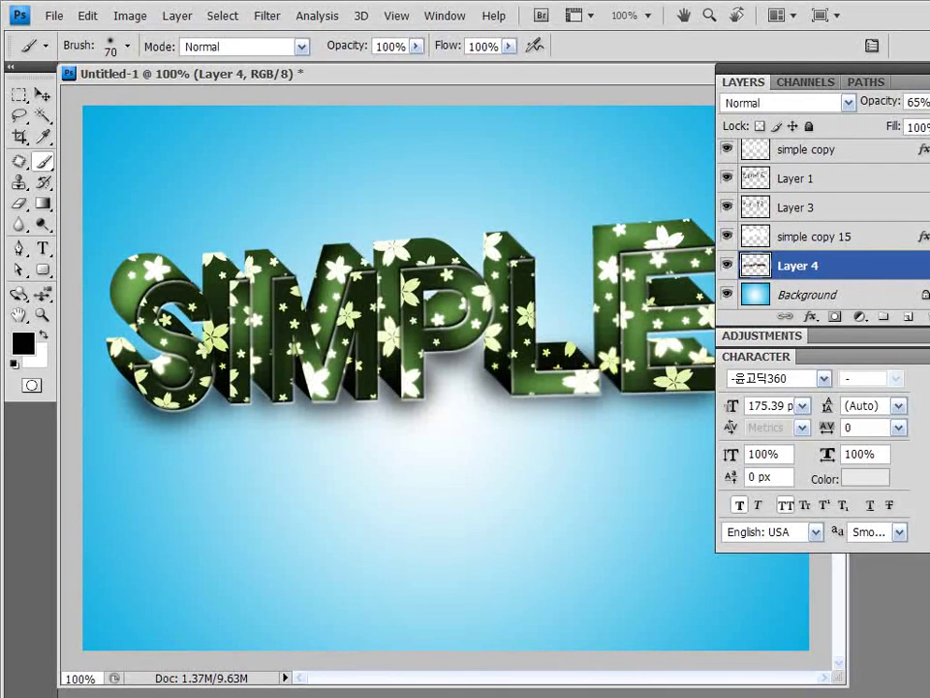
scroll(823, 224, "up", 3)
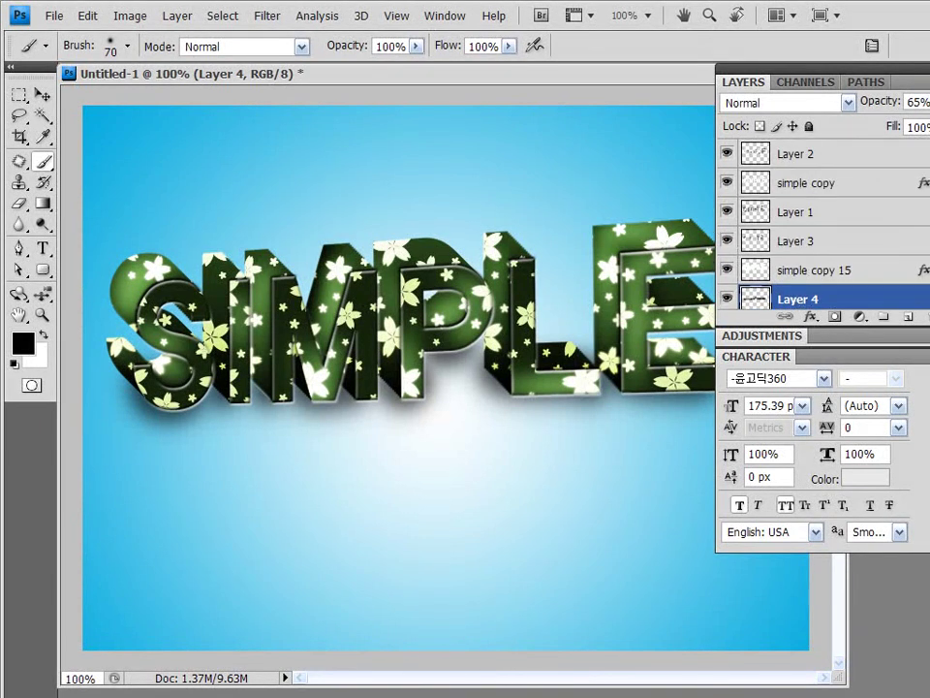
left_click(792, 154, "shift")
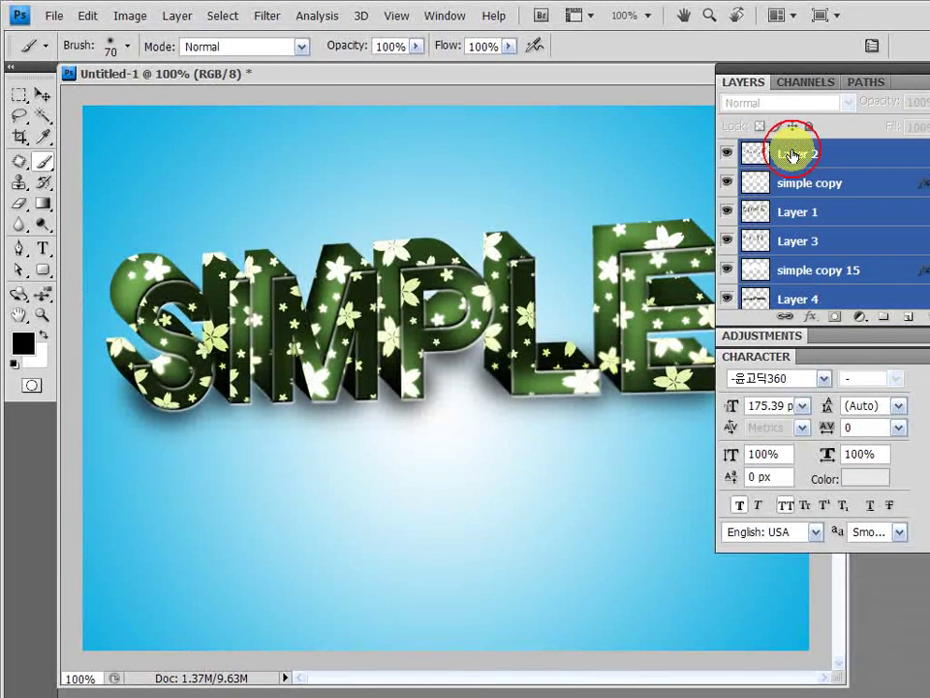
scroll(824, 223, "down", 1)
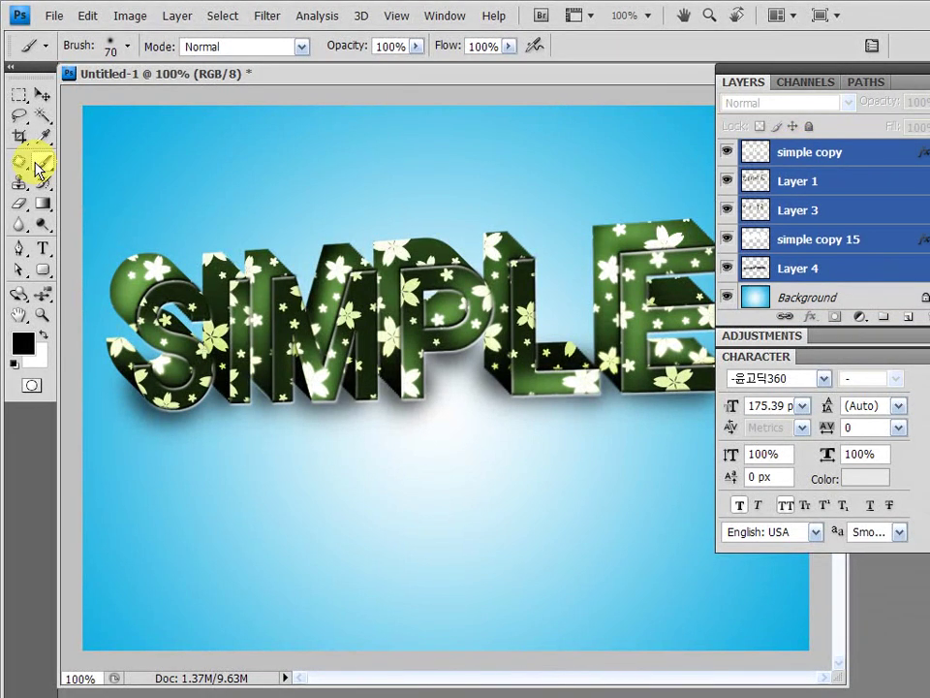
left_click(42, 94)
left_click_drag(515, 308, 526, 346)
Free up space around the canvas and create a new layer directly above the Background
left_click(914, 83)
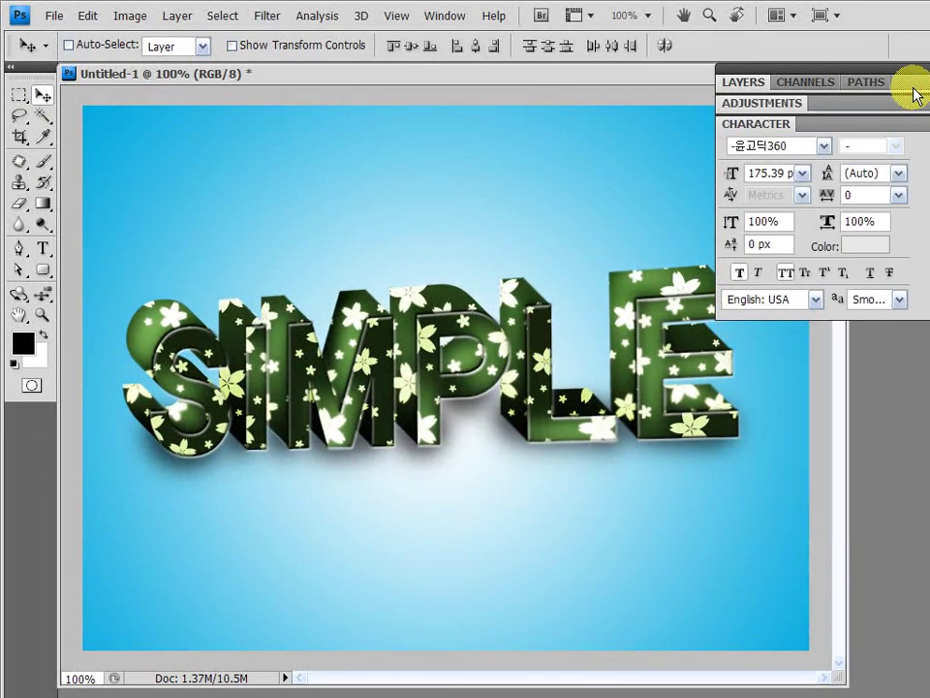
left_click(905, 124)
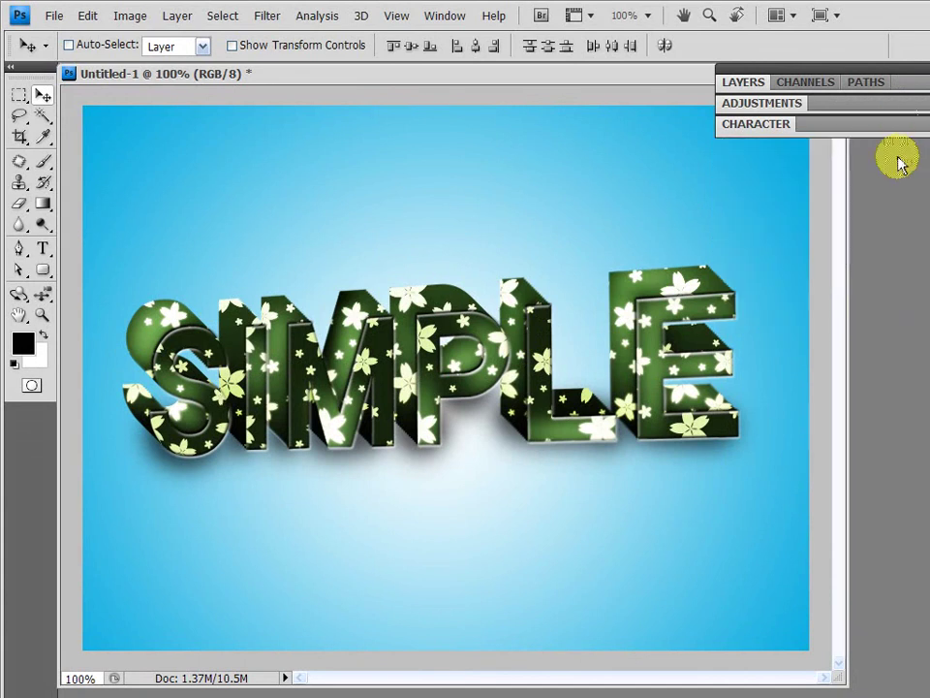
left_click(906, 83)
scroll(824, 223, "down", 1)
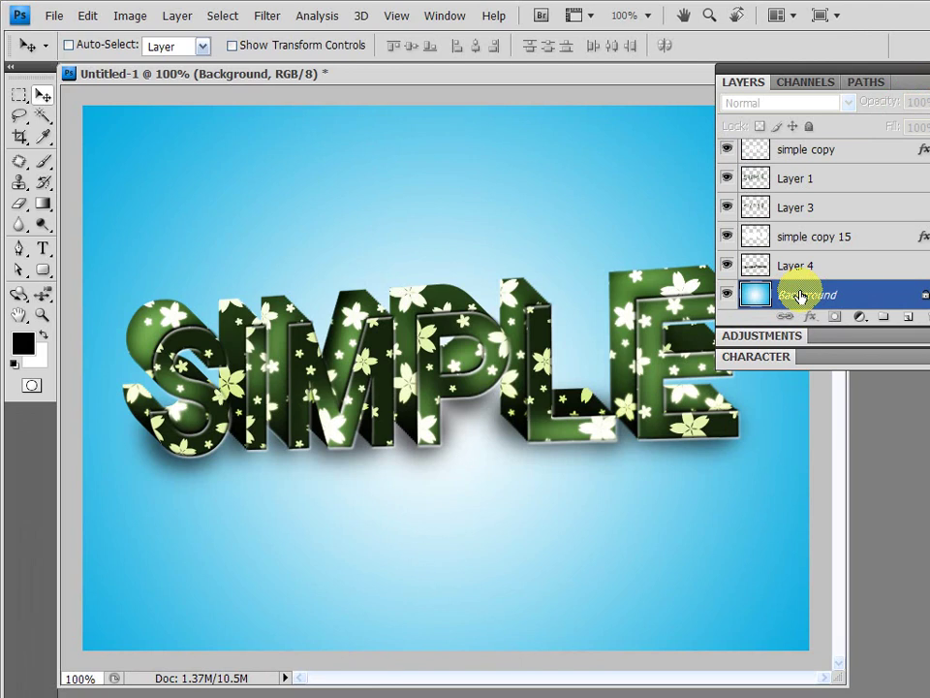
left_click(907, 319)
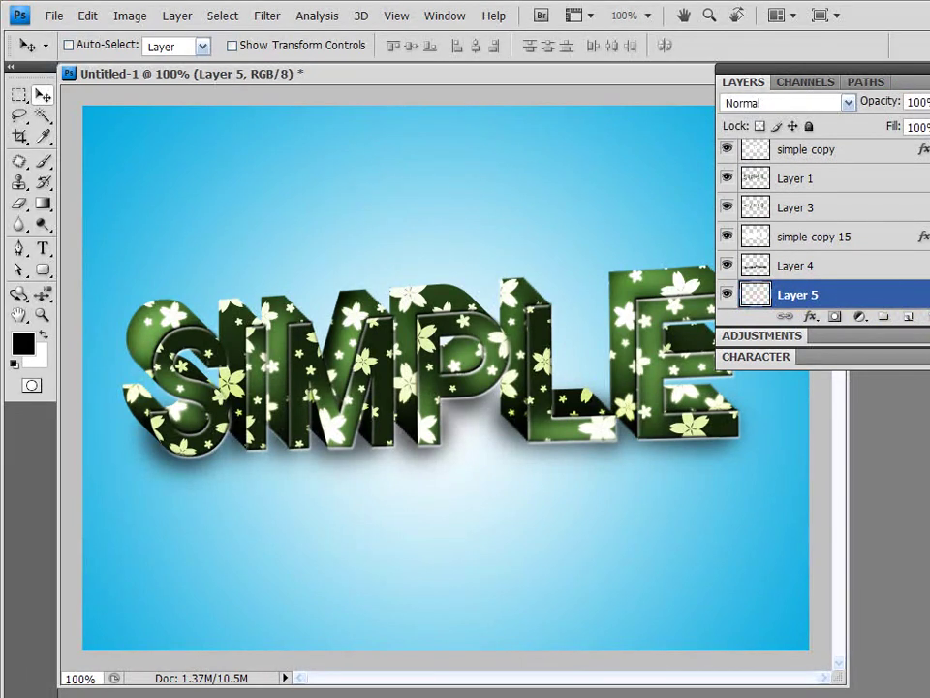
Choose the 380 px double-swirl ornament brush and stamp it once in white on Layer 5 behind the tops of the letters S to P
left_click(43, 162)
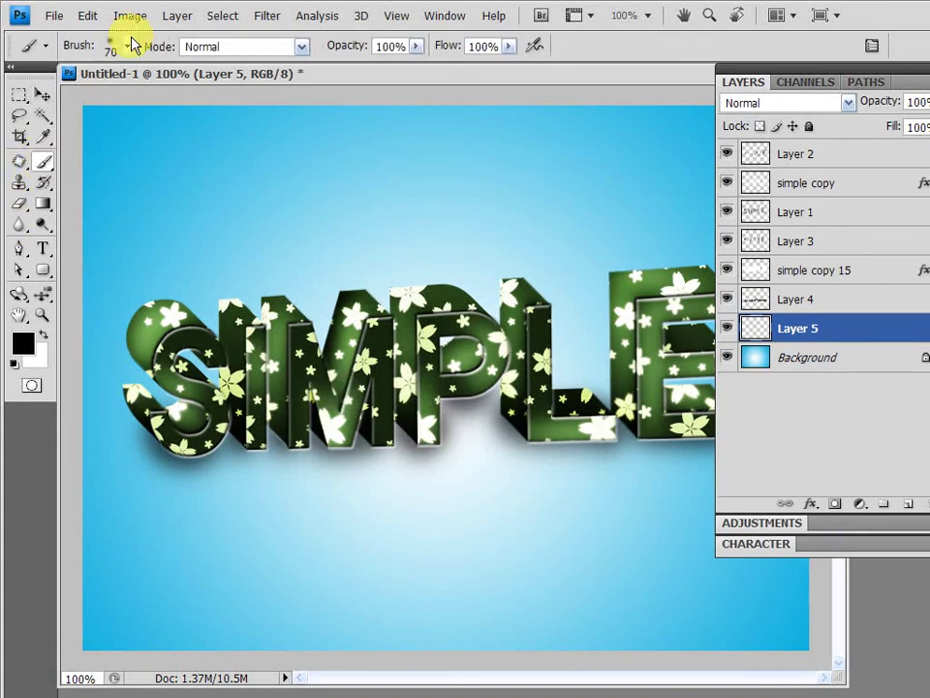
left_click(127, 44)
mouse_move(242, 300)
left_mouse_down()
mouse_move(696, 552)
mouse_move(689, 567)
left_mouse_up()
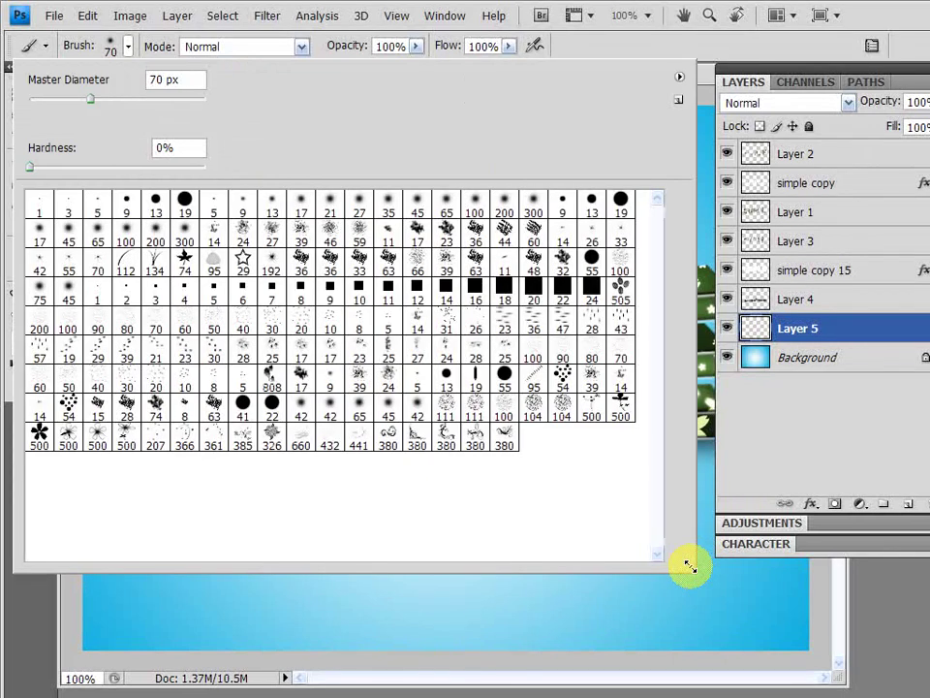
left_click(401, 453)
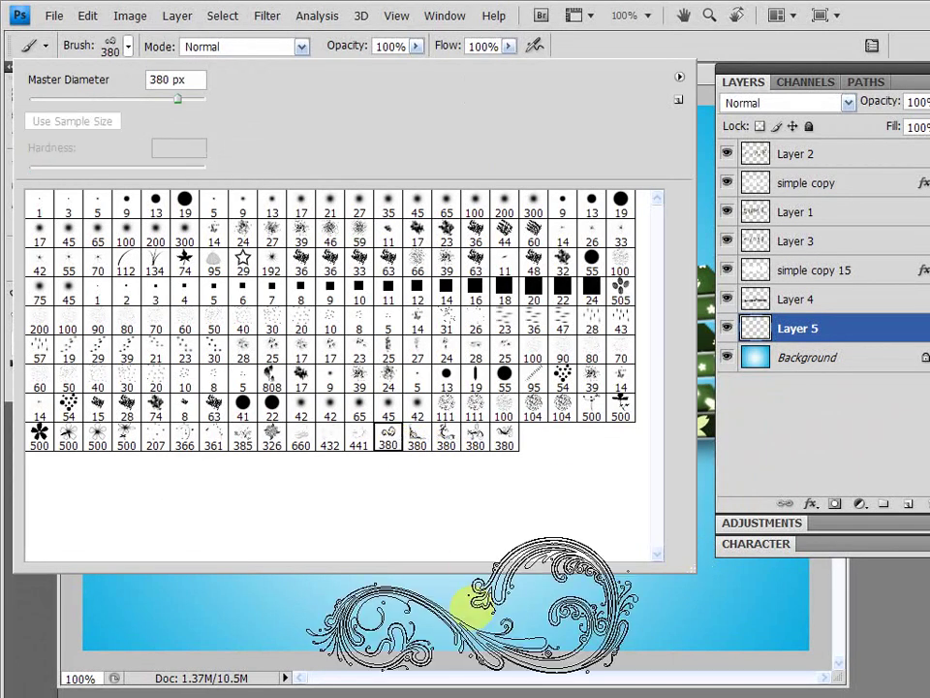
key("Return")
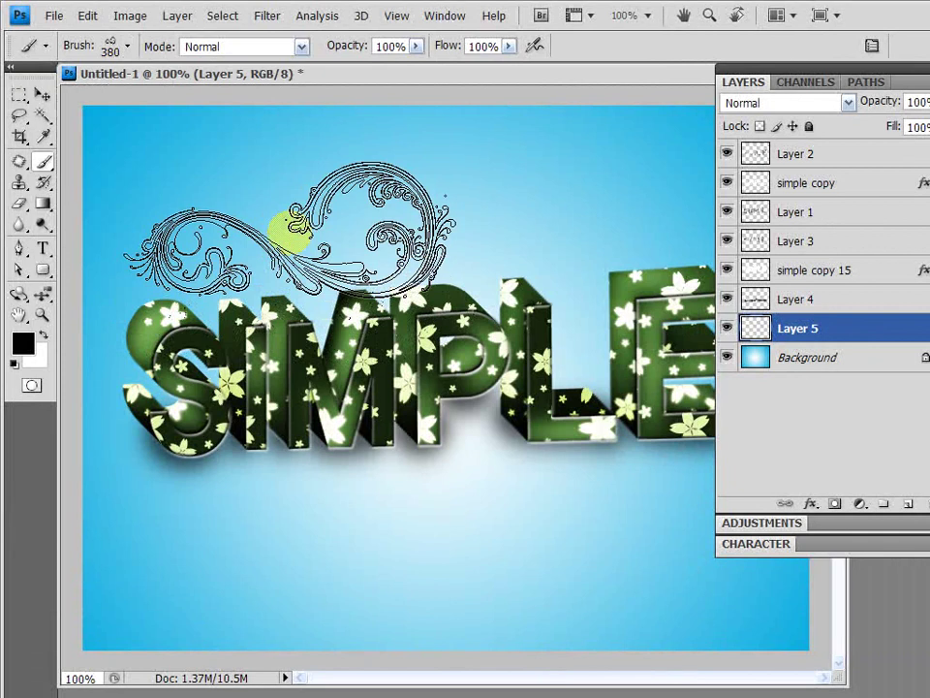
left_click(41, 333)
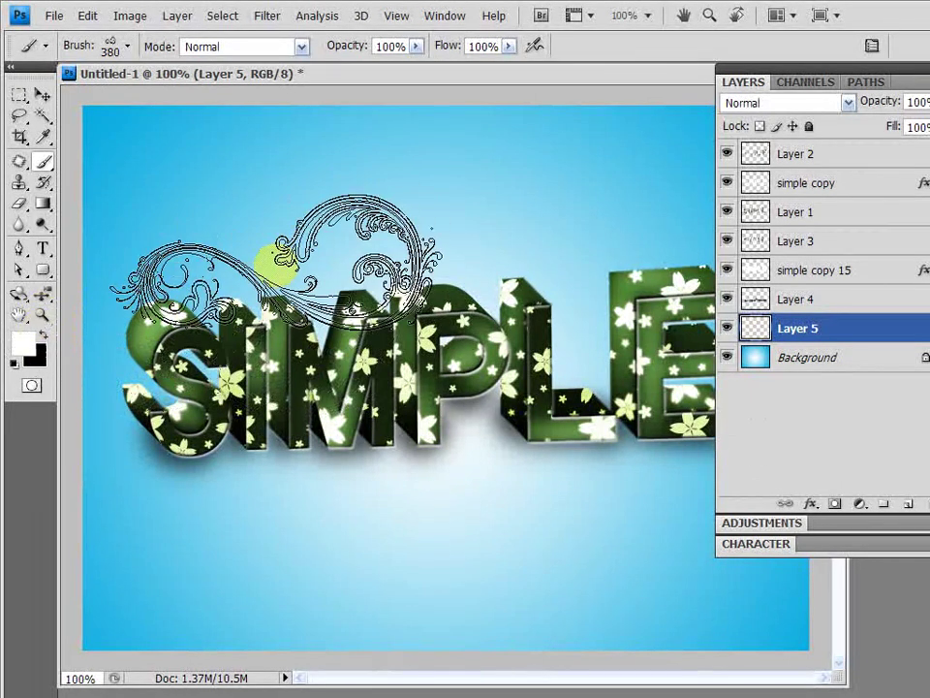
left_click(276, 266)
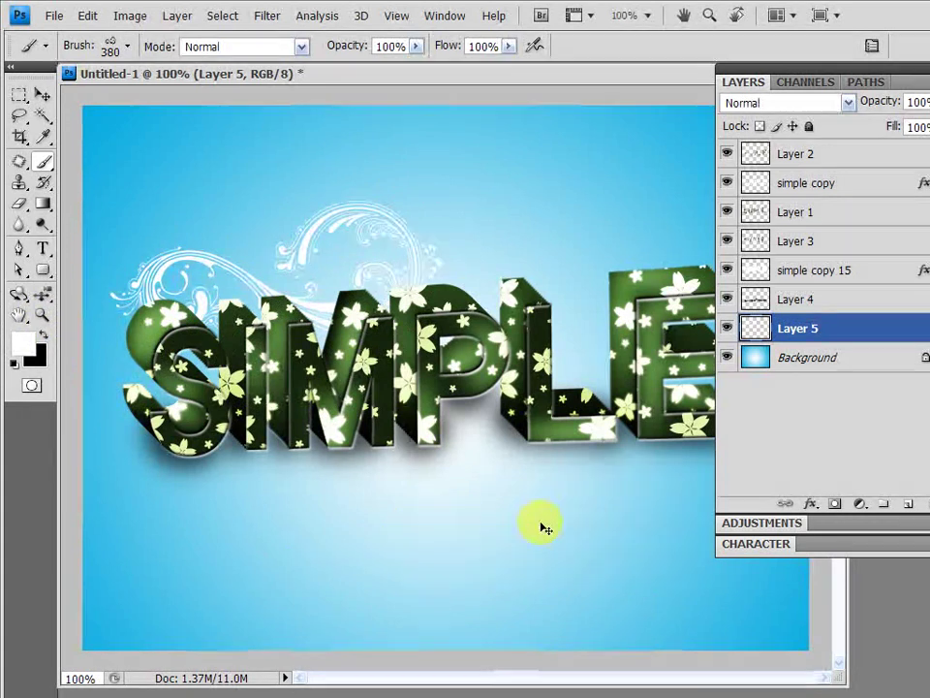
Flip the white swirl horizontally, rotate it to 57.7°, and move it so it rises from behind the letters S and I
key("ctrl+t")
left_click_drag(505, 490, 271, 189)
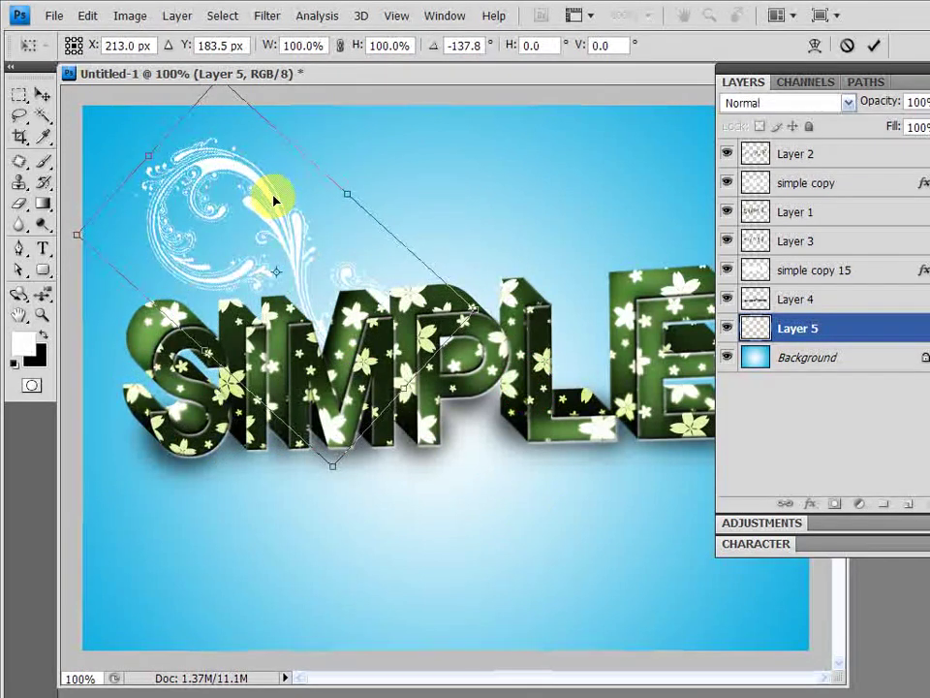
right_click(280, 187)
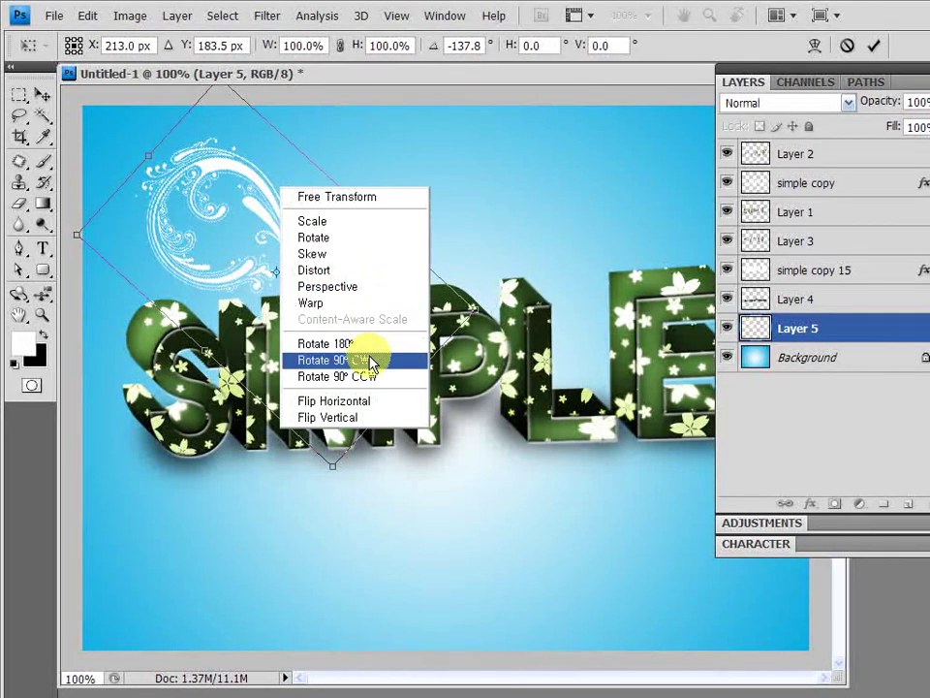
left_click(372, 402)
left_click_drag(426, 374, 362, 185)
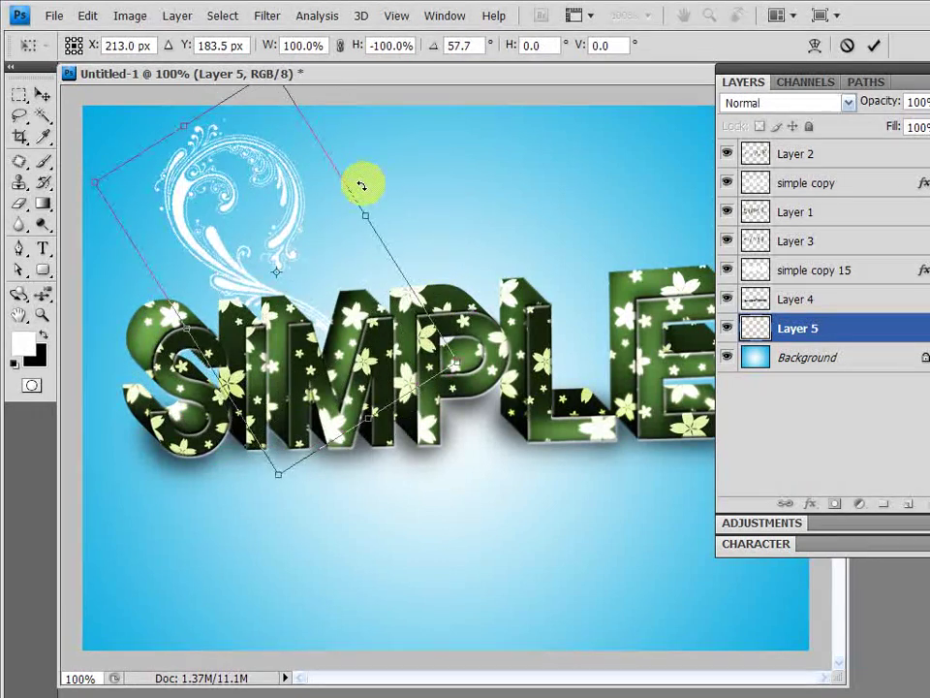
left_click_drag(344, 354, 301, 352)
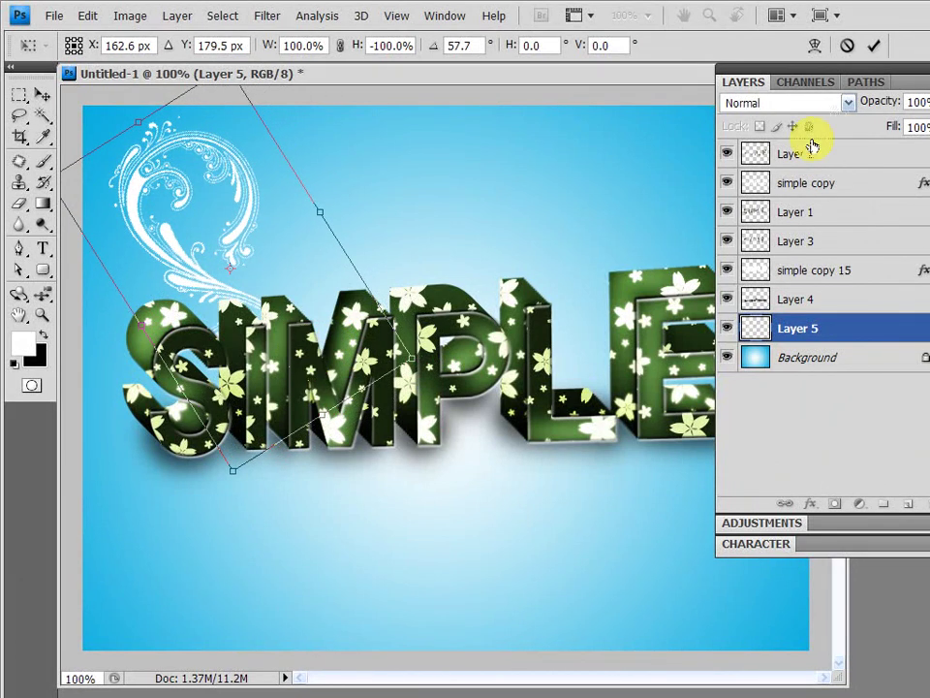
key("Return")
key("b")
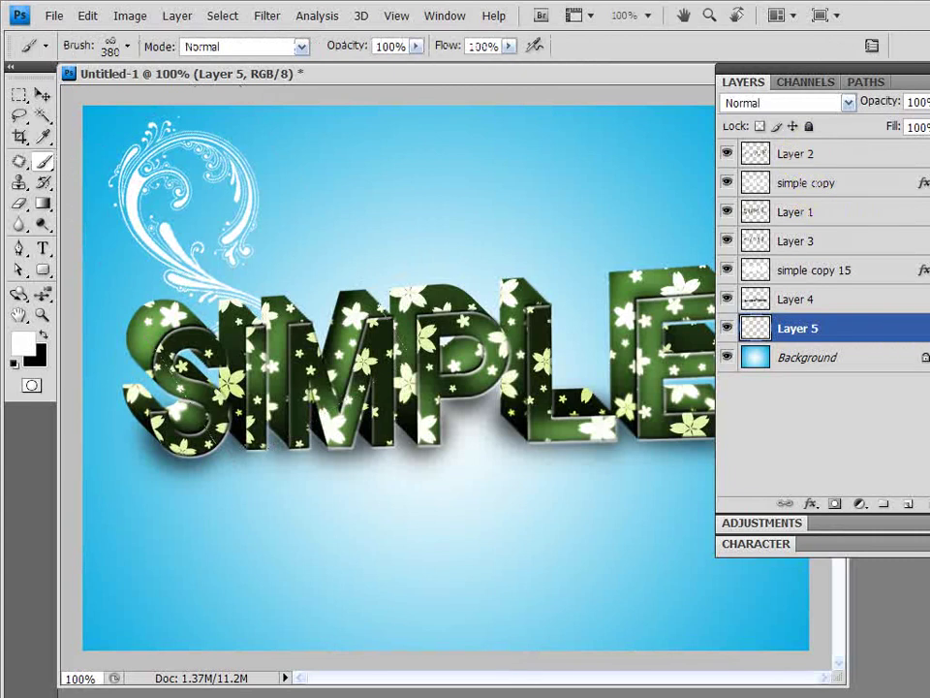
Create a new layer above Layer 5 and stamp a white branching 380 px flourish above the letters M, P and L
left_click(908, 507)
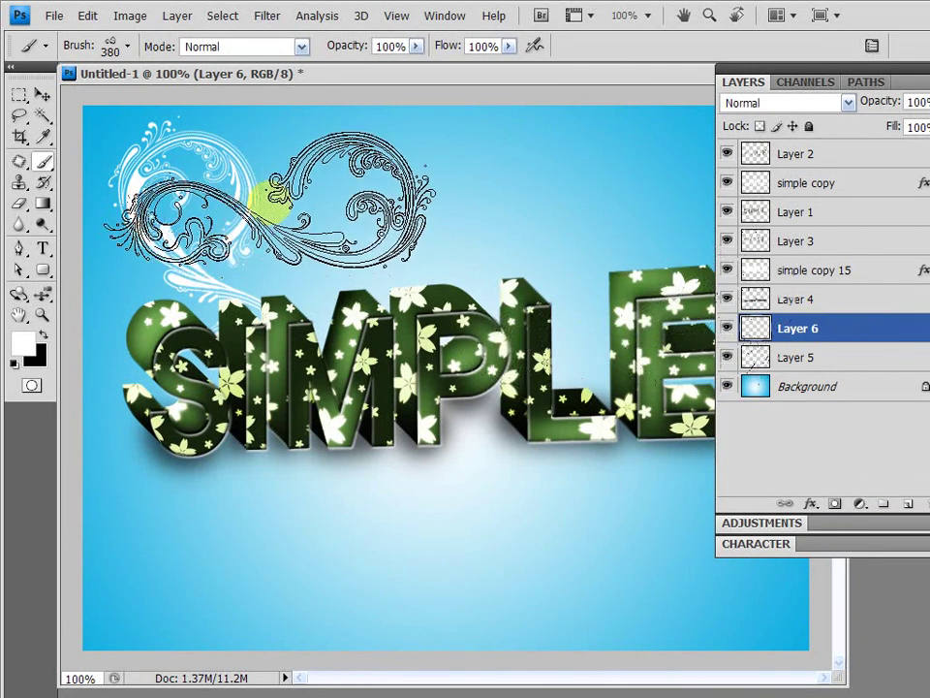
right_click(270, 201)
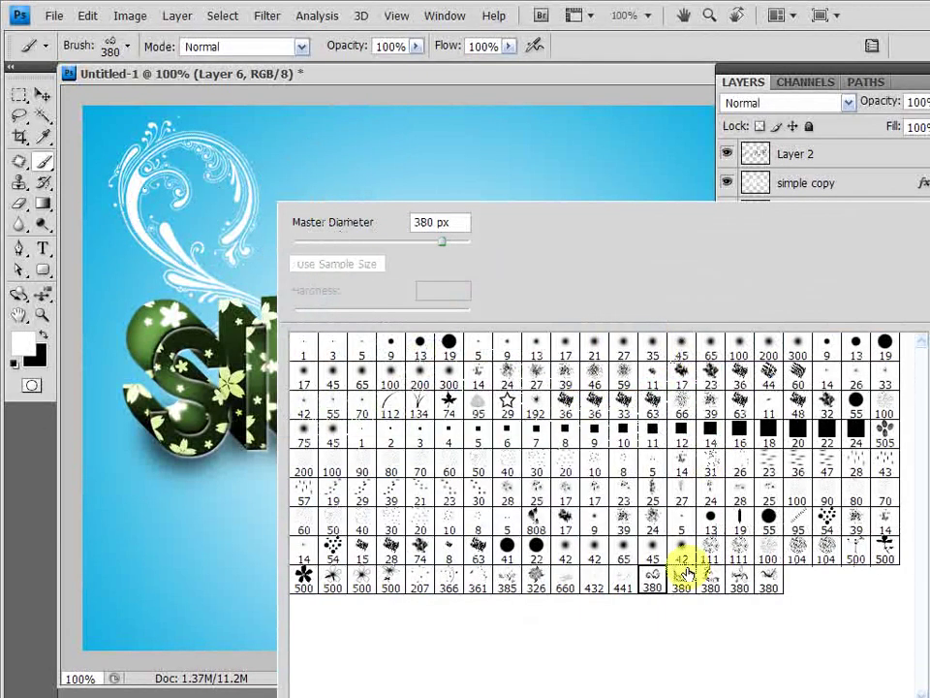
left_click(739, 581)
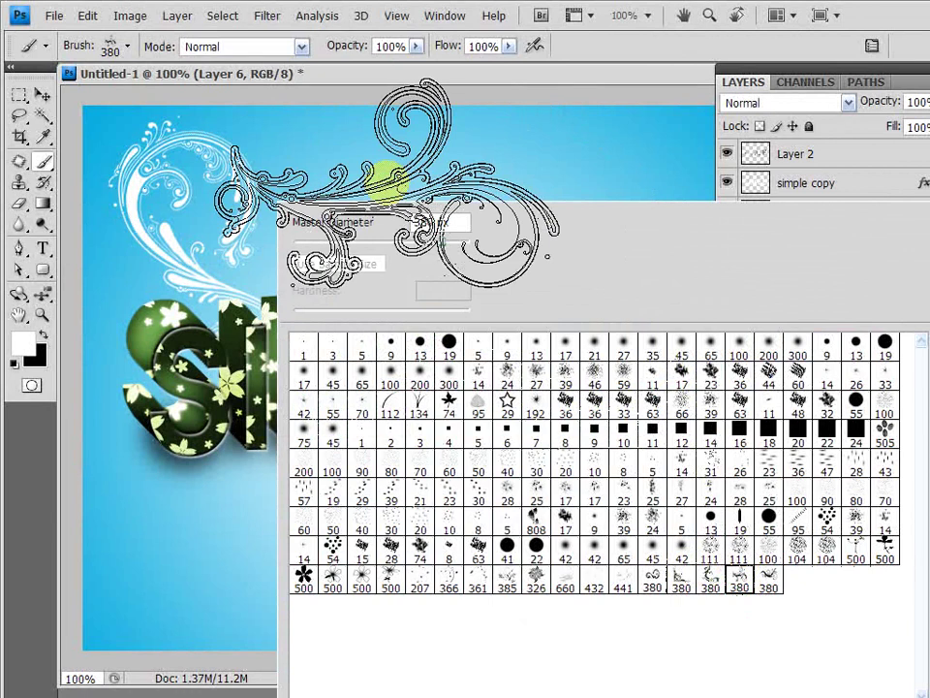
key("Return")
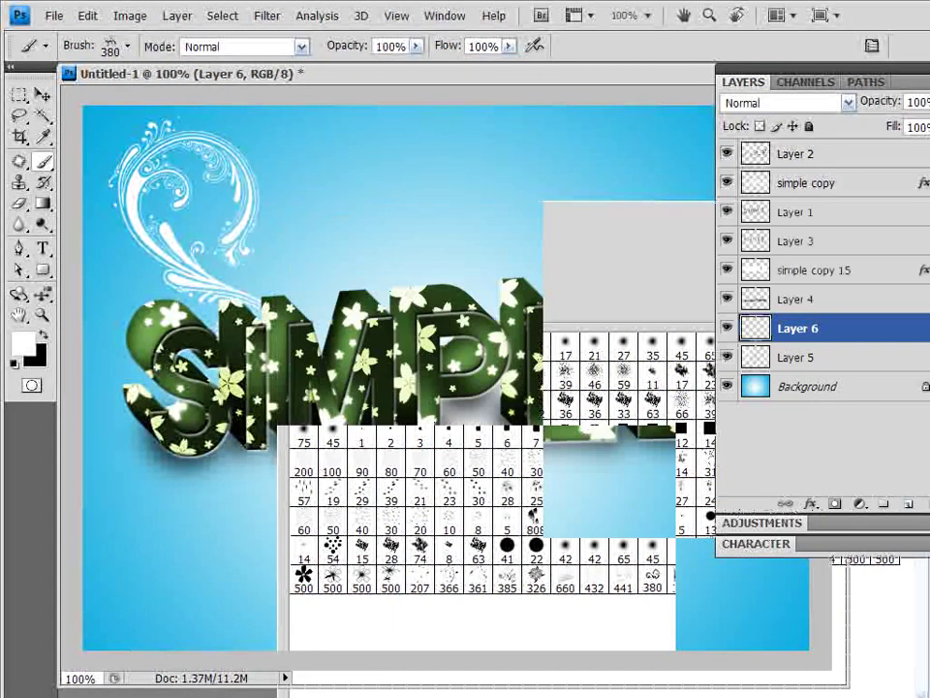
left_click(442, 242)
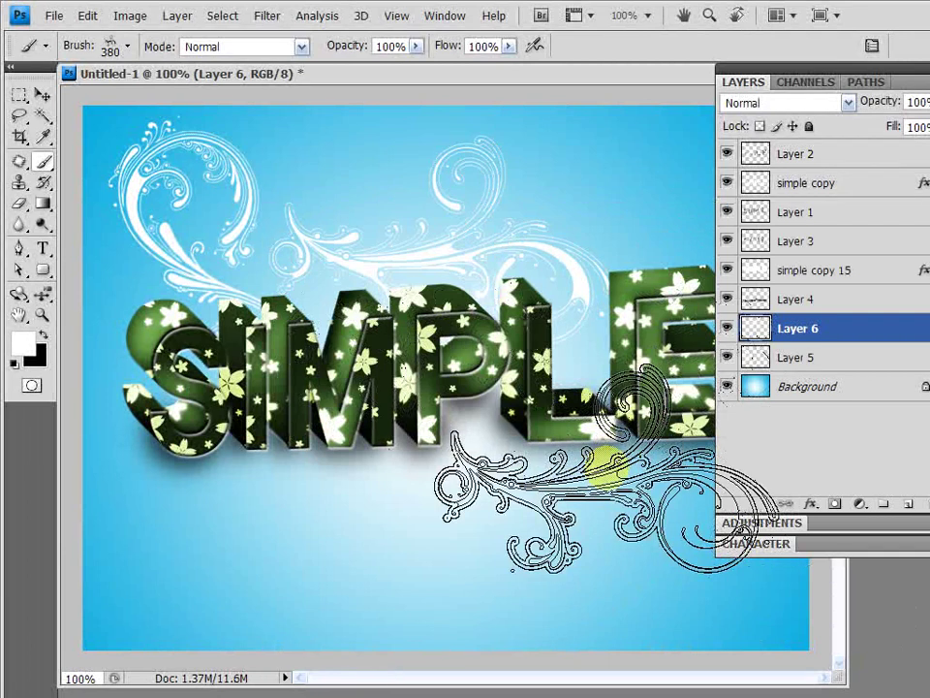
Rotate the flourish on Layer 6 to -52.6° and position it so it grows from behind the letter P
key("ctrl+t")
left_click_drag(605, 467, 536, 193)
left_click_drag(592, 467, 449, 449)
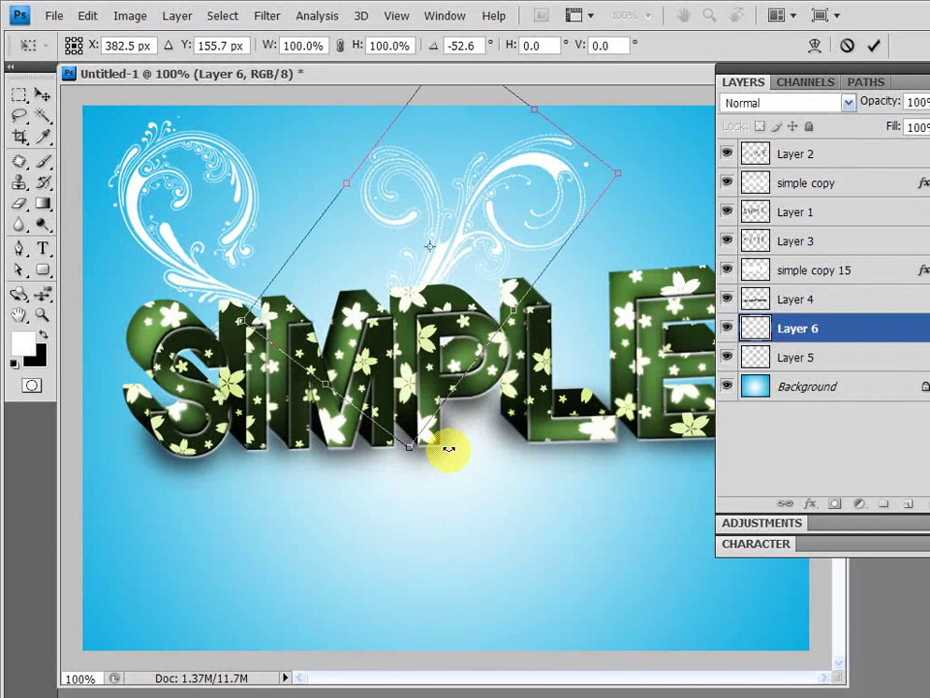
left_click_drag(419, 372, 391, 368)
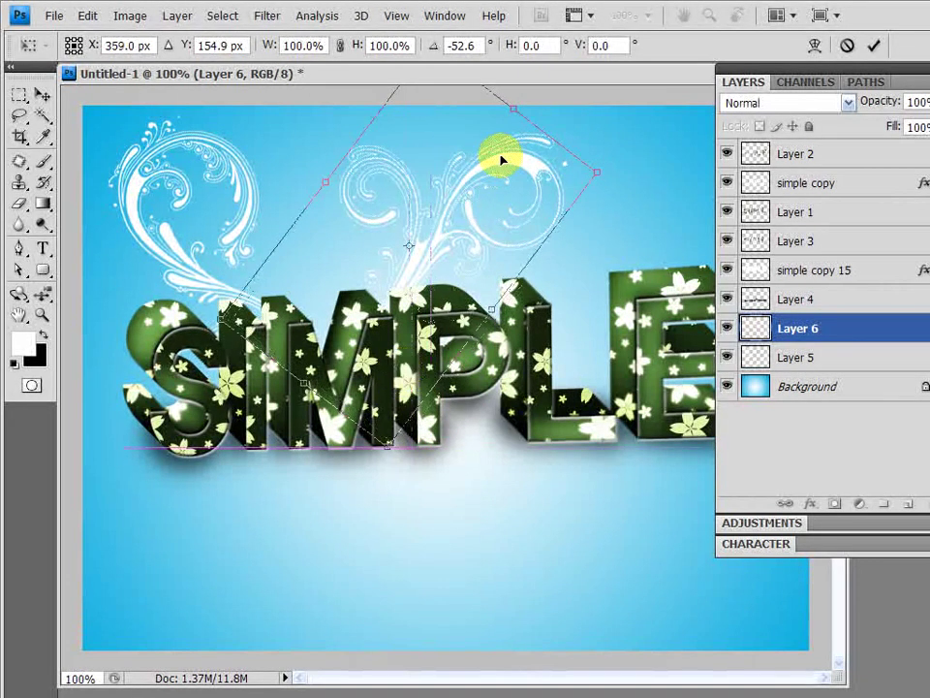
Warp the flourish on Layer 6, pulling its upper curls inward and downward toward the letters
right_click(456, 188)
left_click(561, 297)
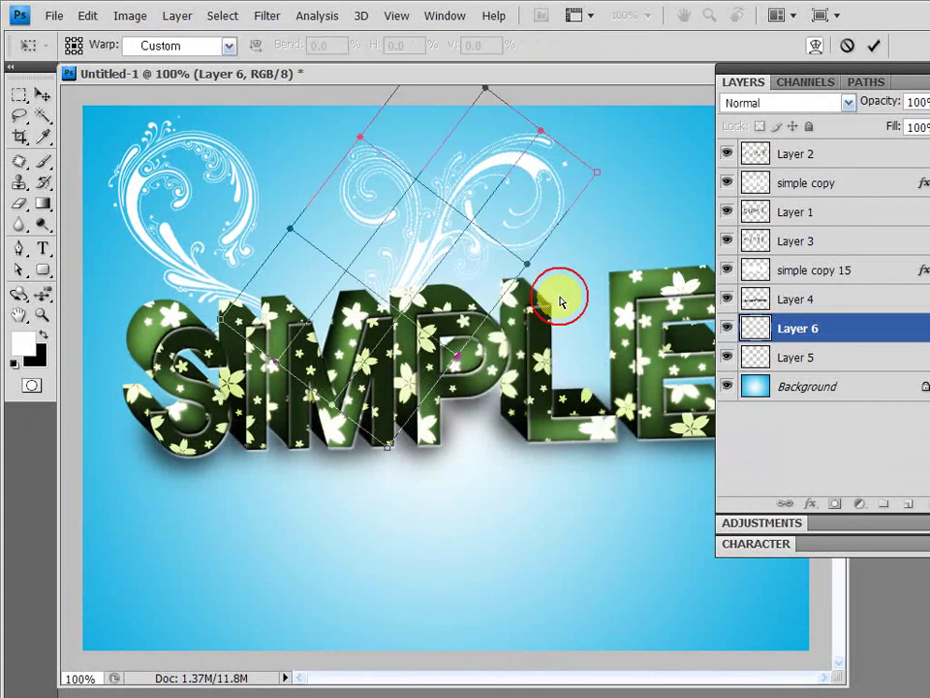
left_click_drag(478, 180, 357, 217)
left_click_drag(544, 173, 524, 221)
left_click_drag(591, 181, 585, 200)
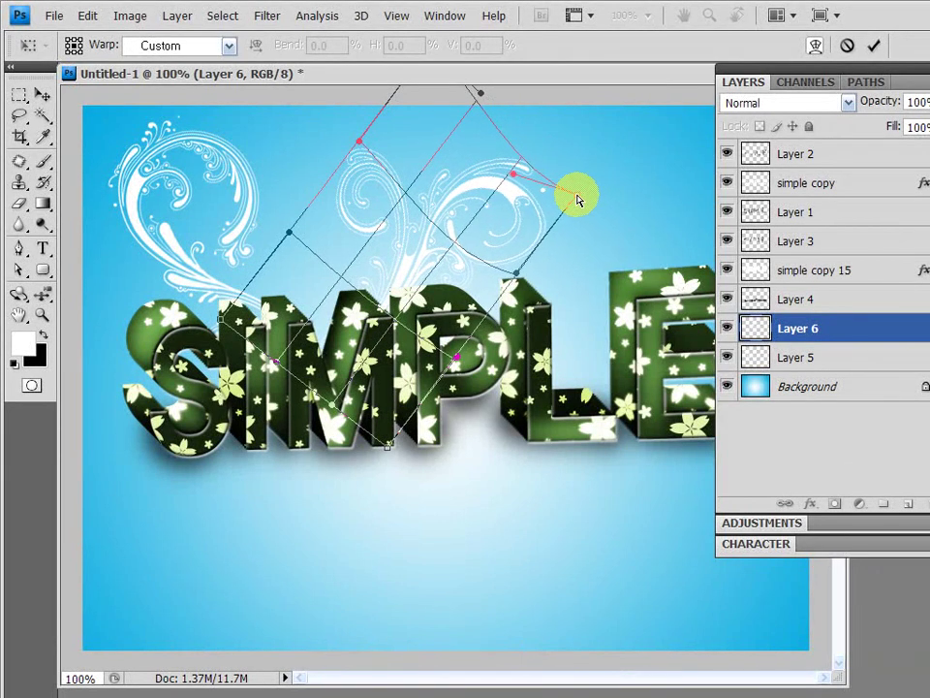
key("Return")
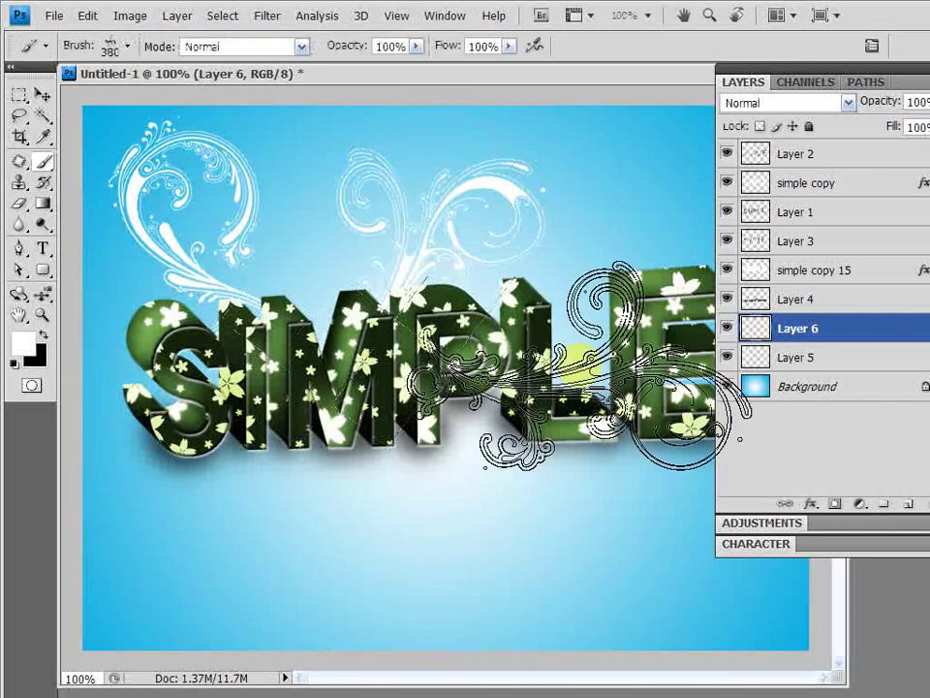
Create a new layer above Layer 6 and stamp a different white 380 px flourish above the letters P, L and E
left_click(906, 507)
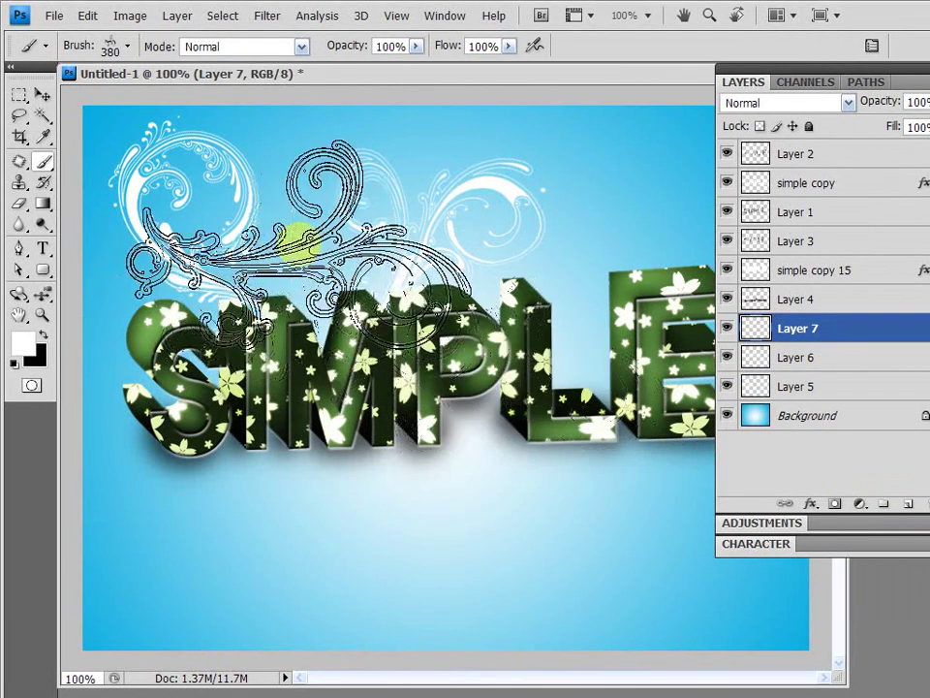
right_click(304, 244)
left_click(797, 625)
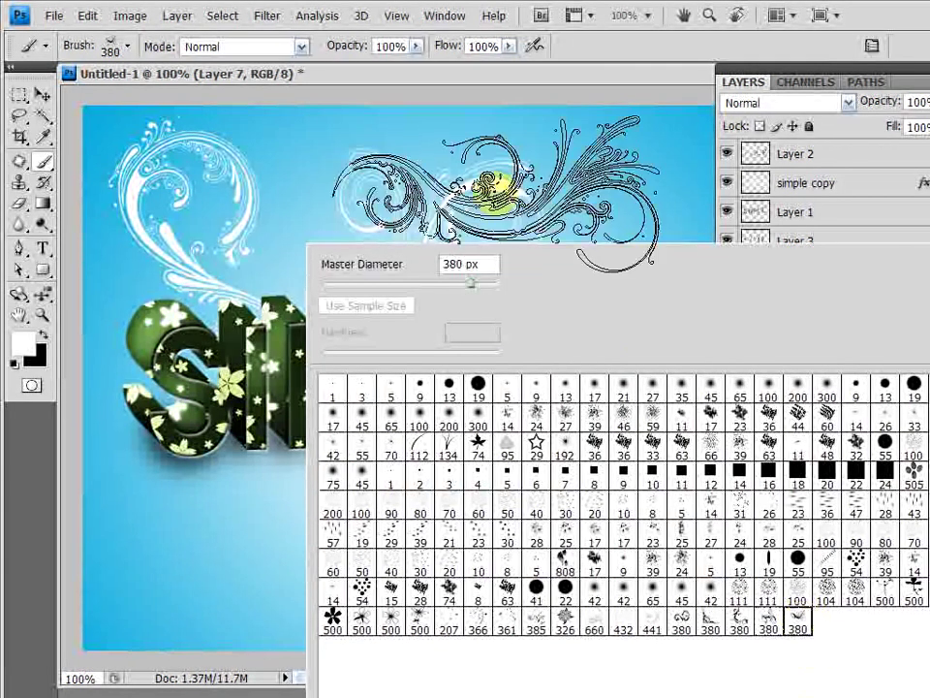
left_click(489, 184)
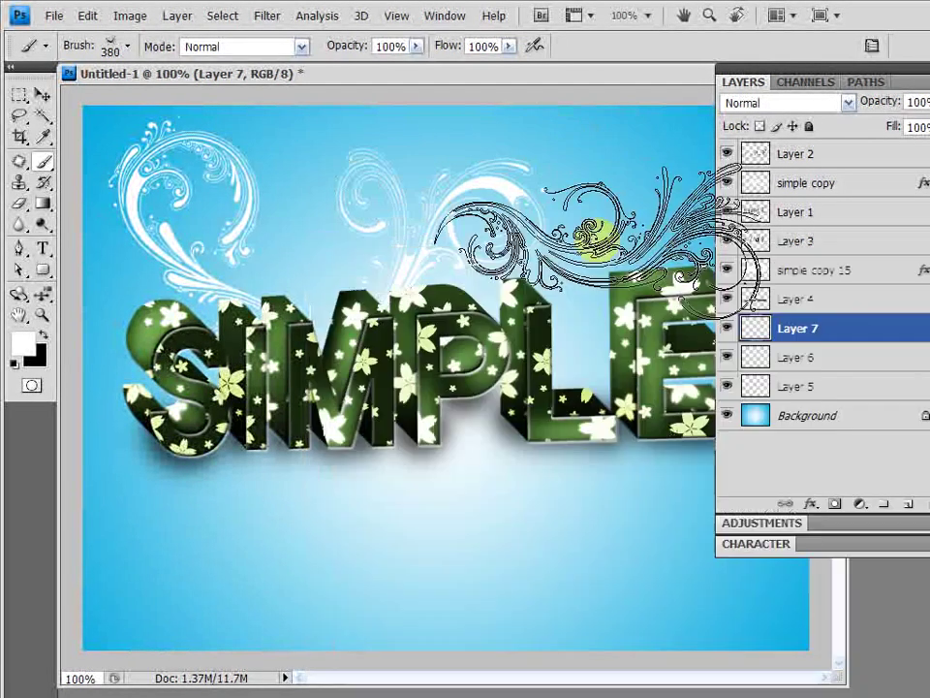
Rotate the flourish on Layer 7 to -60.6° and position it so it grows from behind the letters L and E
left_click_drag(543, 85, 440, 85)
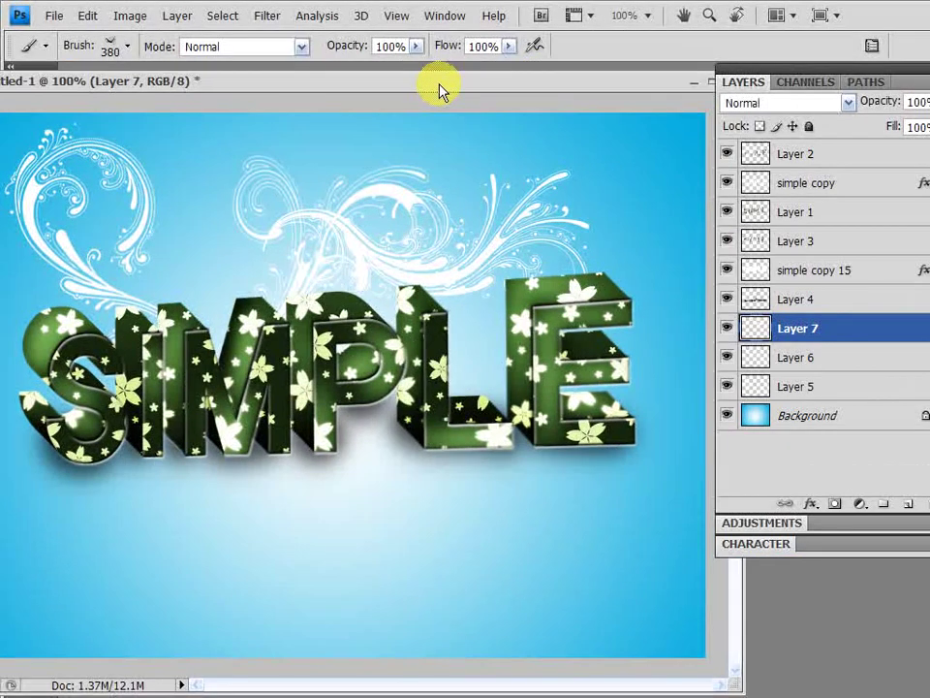
key("ctrl+t")
left_click_drag(526, 430, 611, 269)
left_click_drag(463, 253, 551, 302)
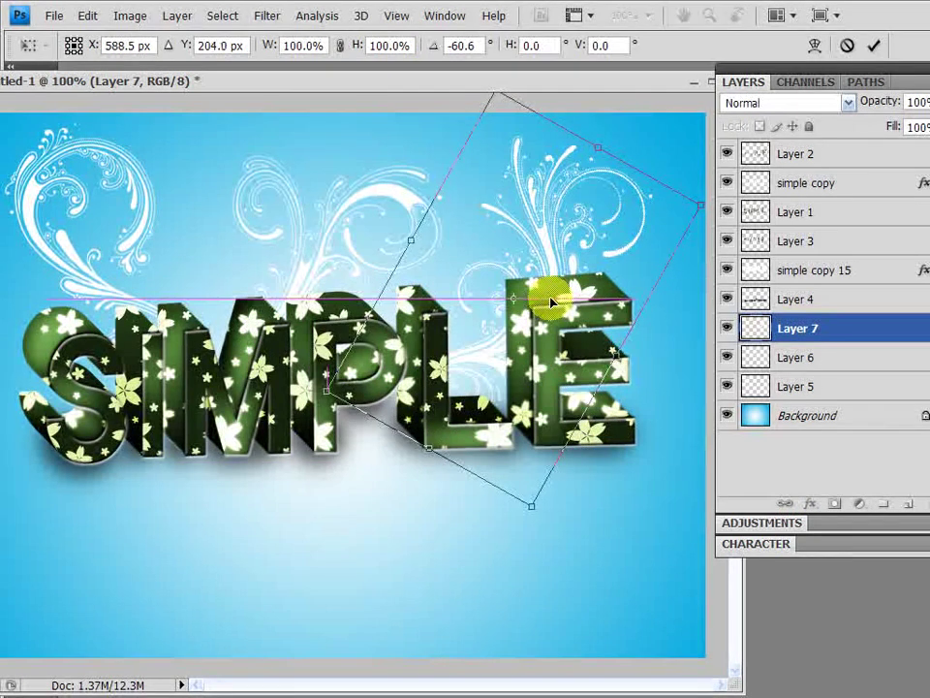
left_click_drag(550, 300, 554, 304)
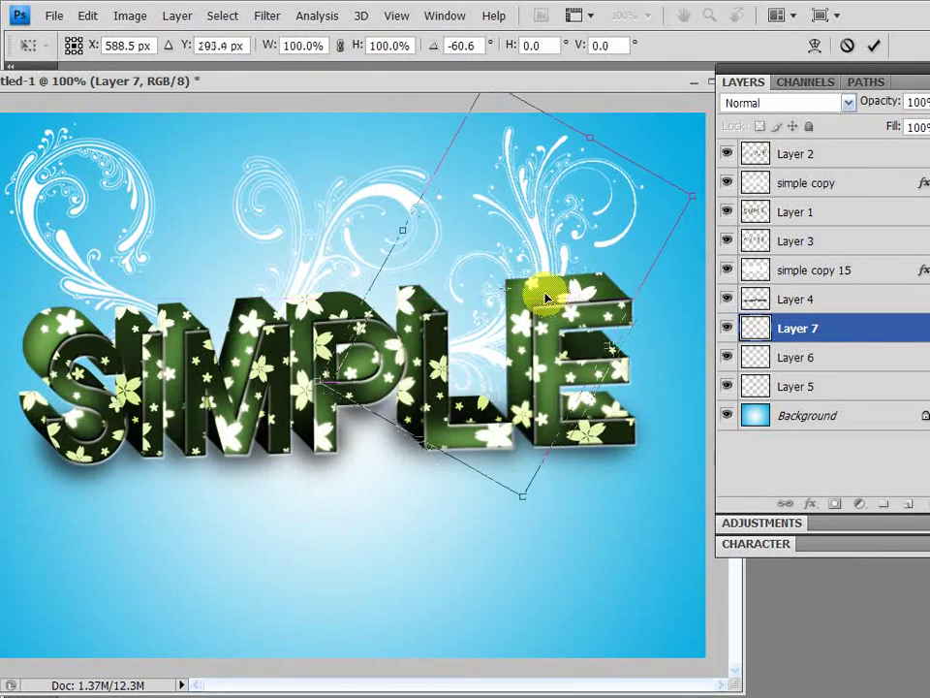
left_click(873, 47)
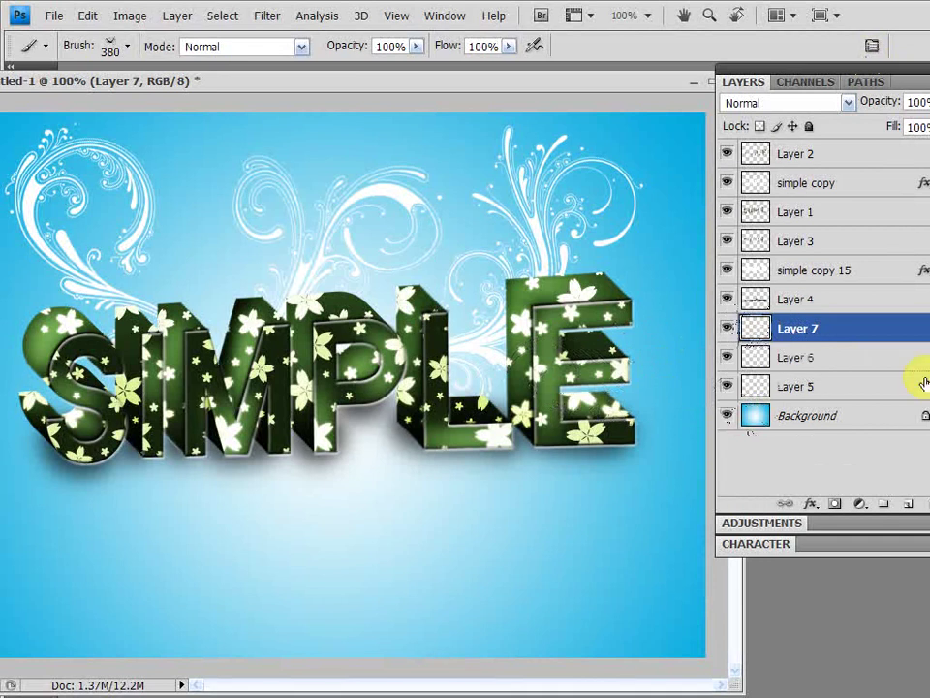
Group Layers 5, 6 and 7 and stamp a merged copy of the group on its own layer
left_click(793, 360, "shift")
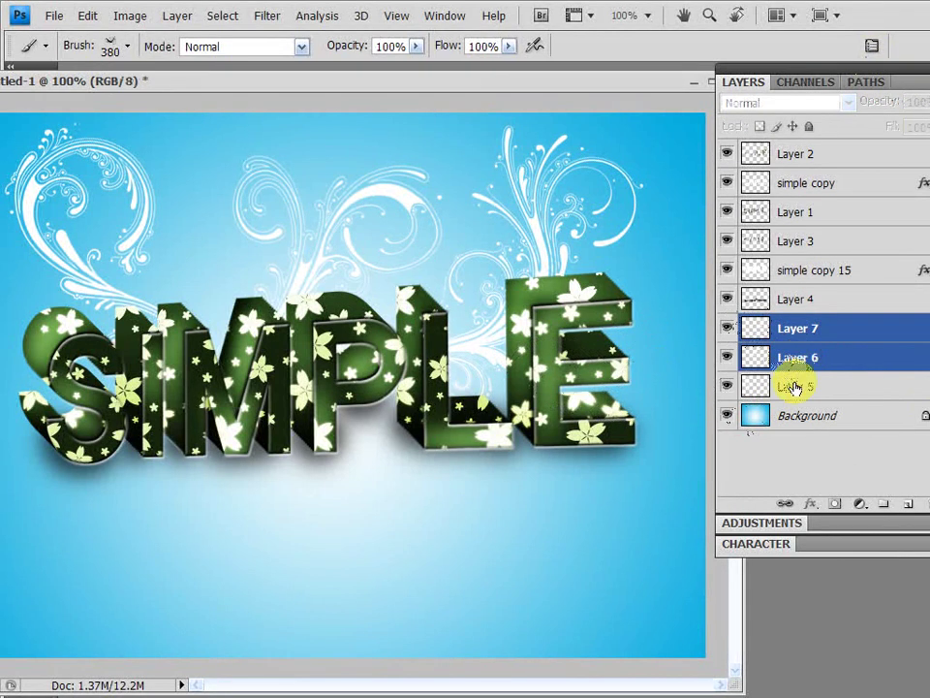
left_click(792, 388, "shift")
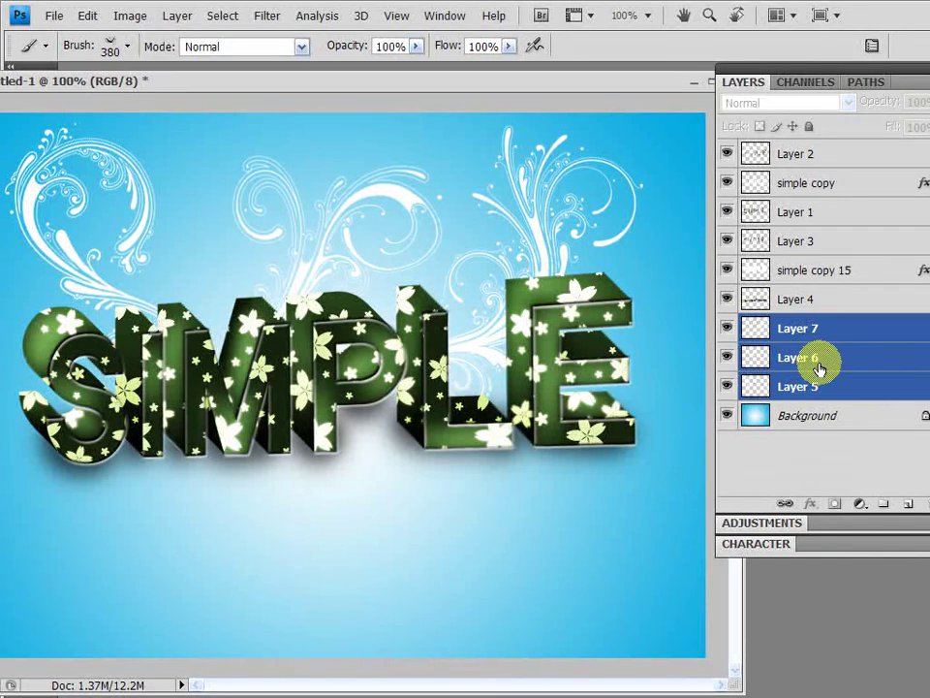
key("ctrl+g")
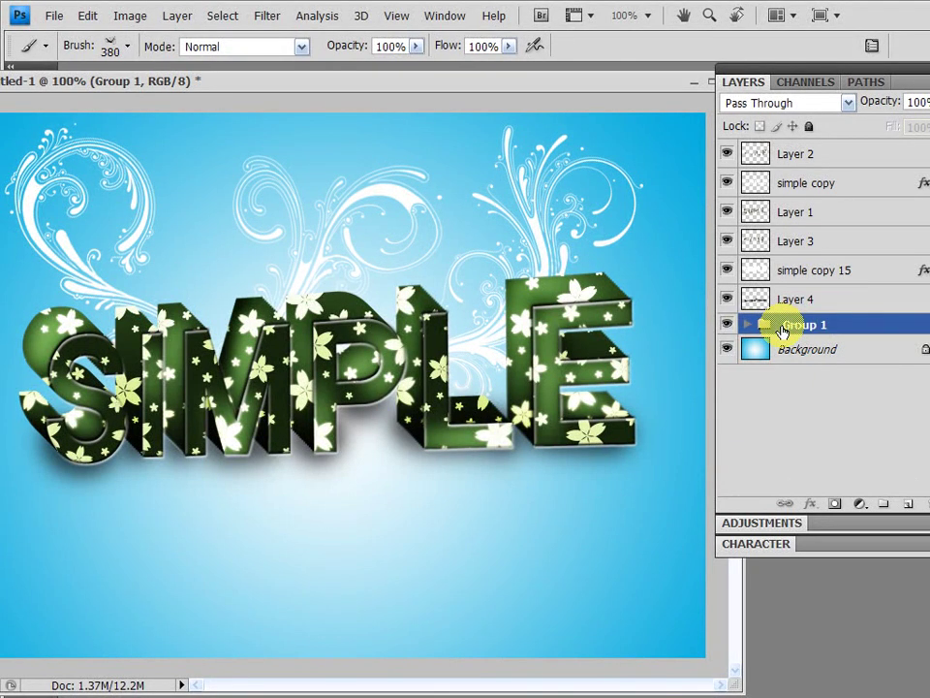
key("ctrl+alt+e")
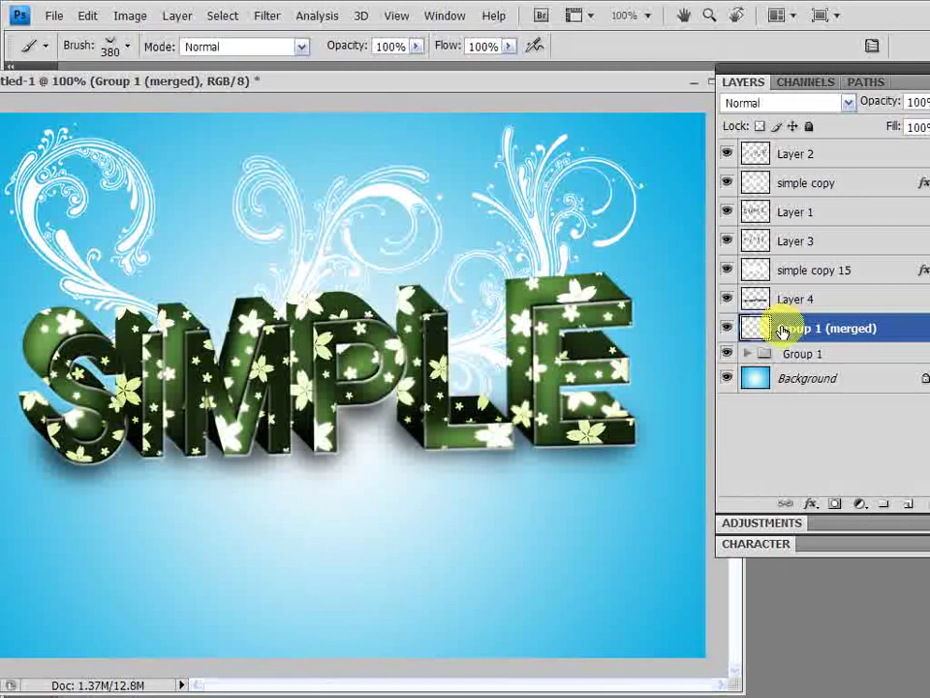
Flip the merged flourish copy vertically and move it below the SIMPLE lettering as a mirrored ornament
key("ctrl+t")
right_click(364, 231)
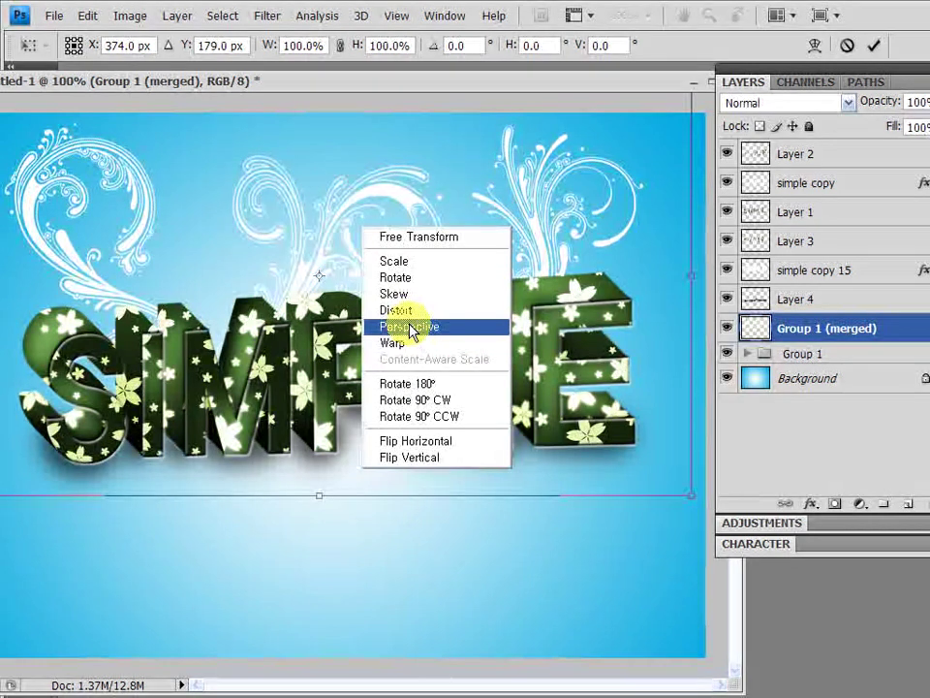
left_click(441, 459)
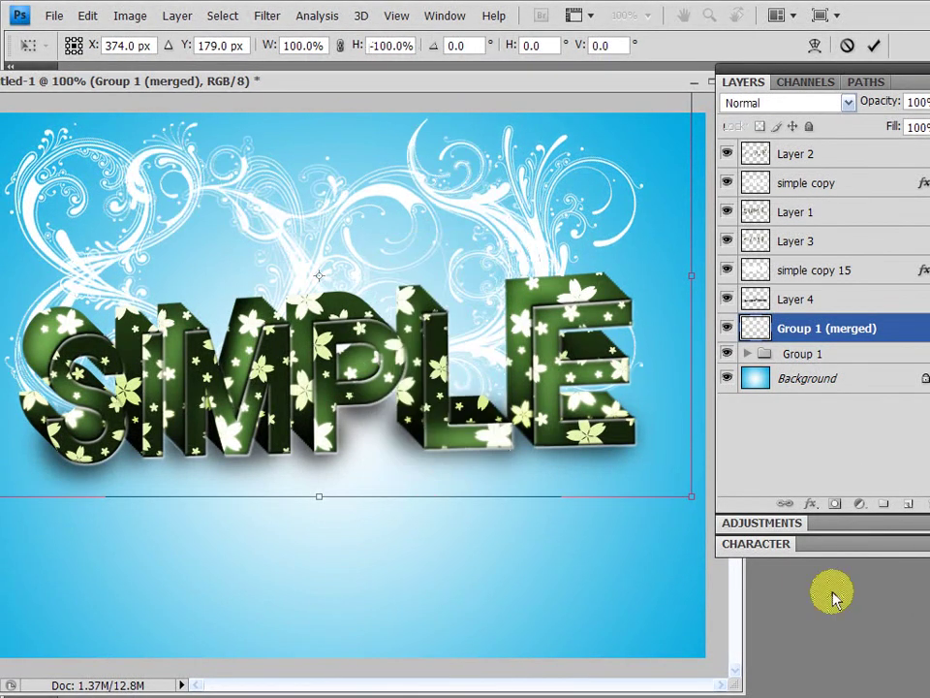
mouse_move(421, 212)
left_mouse_down()
mouse_move(405, 436)
mouse_move(415, 461)
mouse_move(495, 452)
left_mouse_up()
key("Return")
key("b")
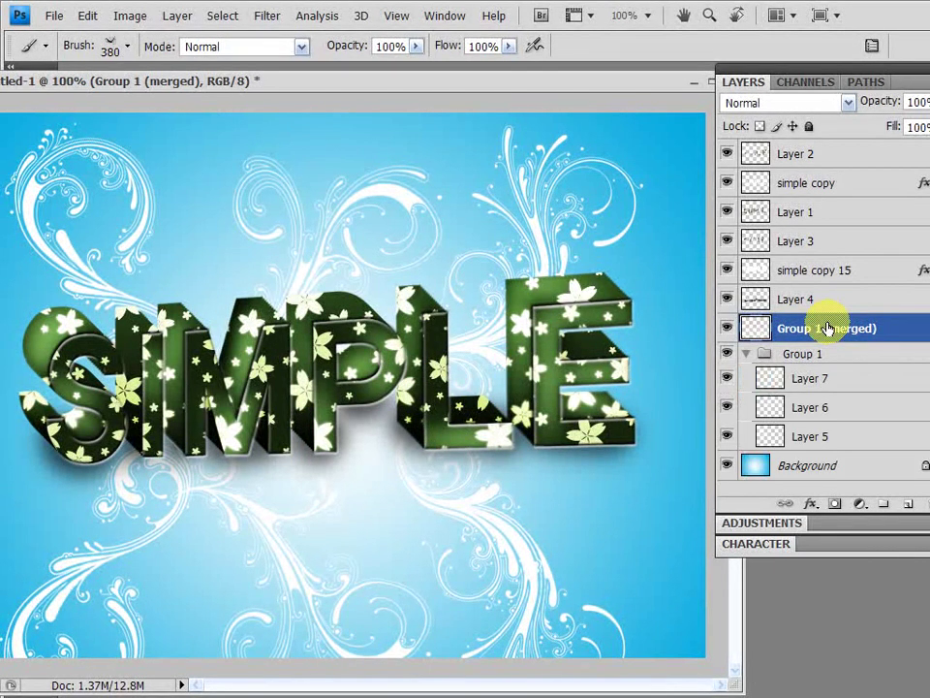
Hide the merged flourish copy and make Layer 7 inside Group 1 the active layer
left_click(728, 330)
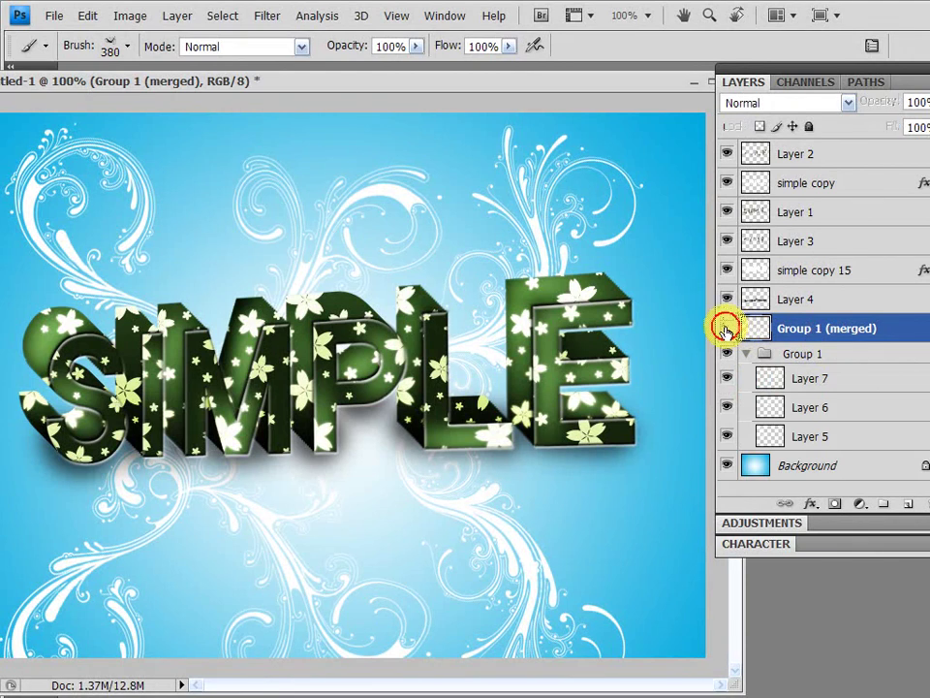
left_click(822, 355)
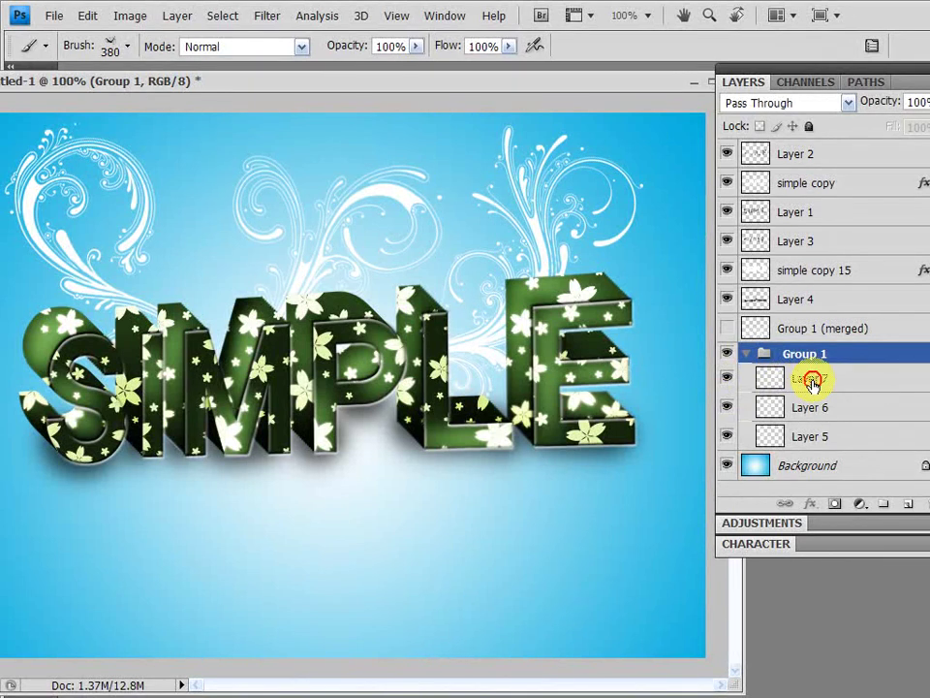
left_click(811, 379)
left_click(819, 434, "shift")
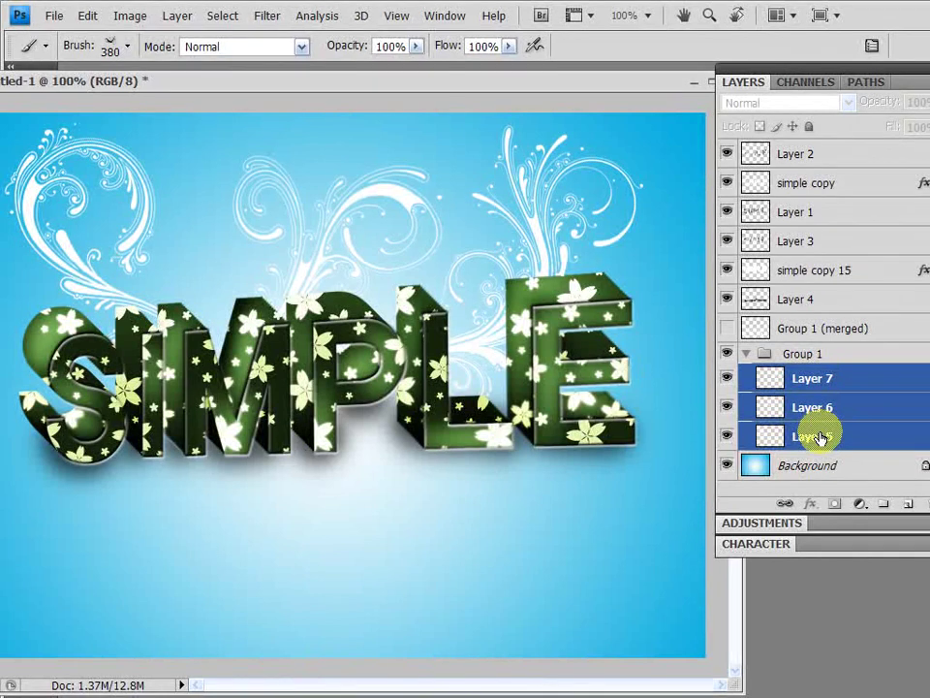
left_click(830, 380)
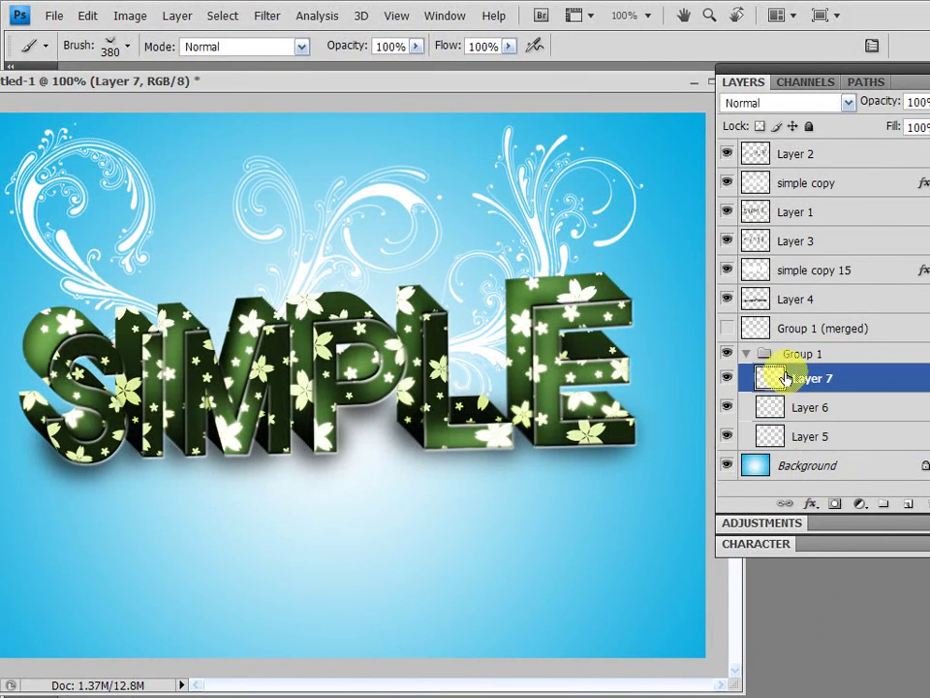
Add a Pattern Overlay effect to the flourish on Layer 7, keeping the ornament in view for comparison
left_click(808, 506)
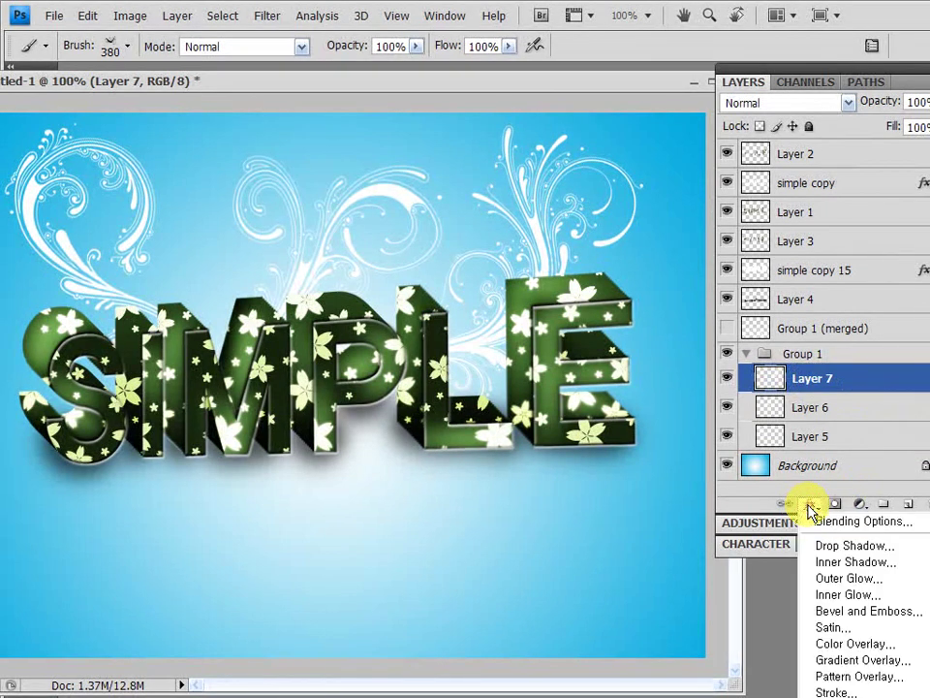
left_click(886, 678)
left_click_drag(641, 140, 563, 192)
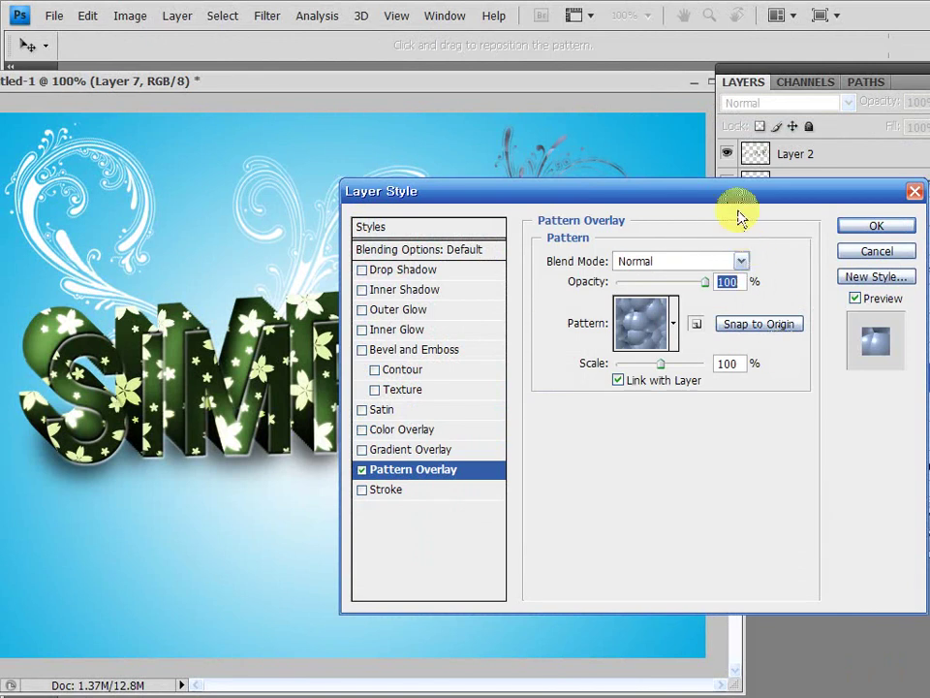
left_click_drag(739, 194, 763, 308)
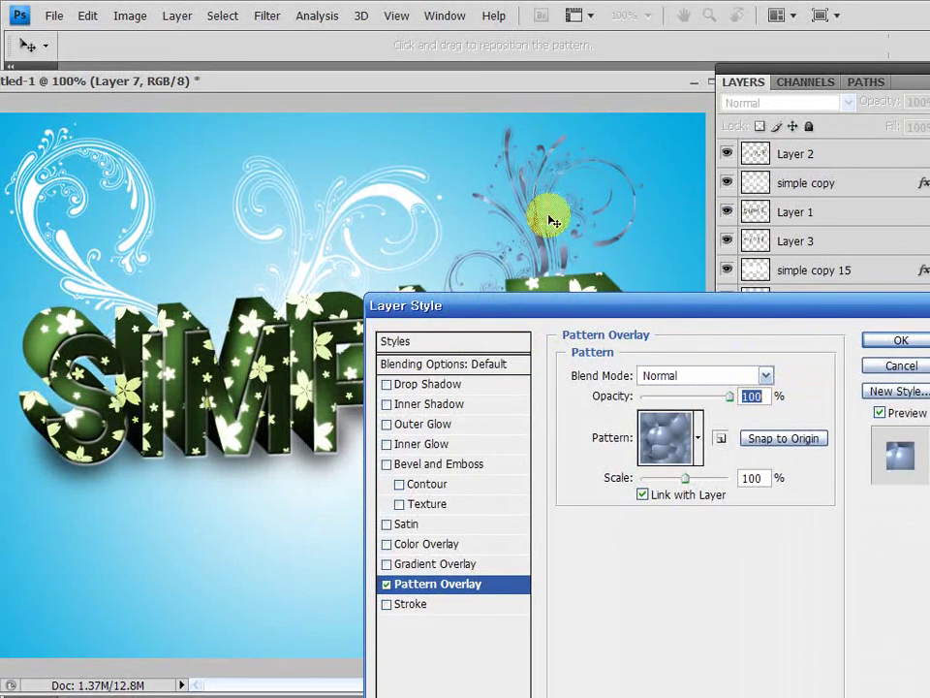
Try the daisy and multicoloured floral patterns in the overlay on the Layer 7 flourish
left_click(698, 438)
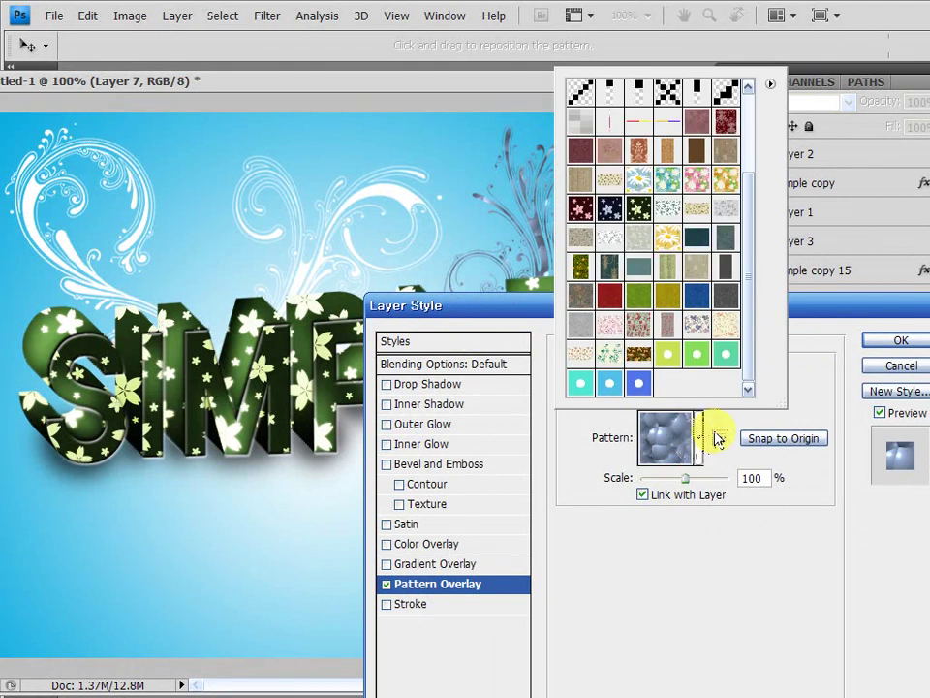
left_click(638, 183)
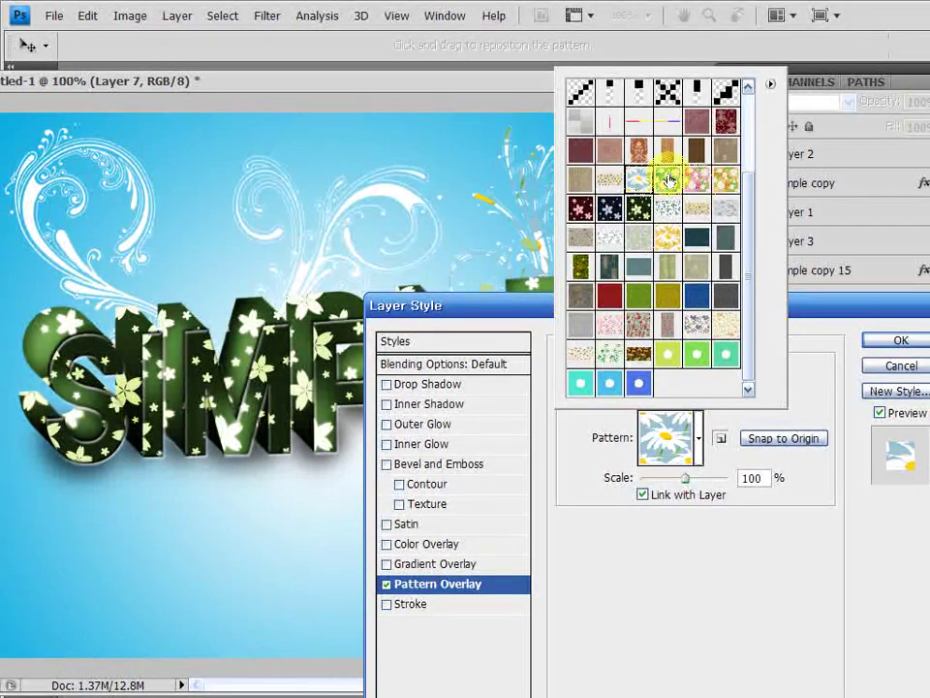
left_click(743, 326)
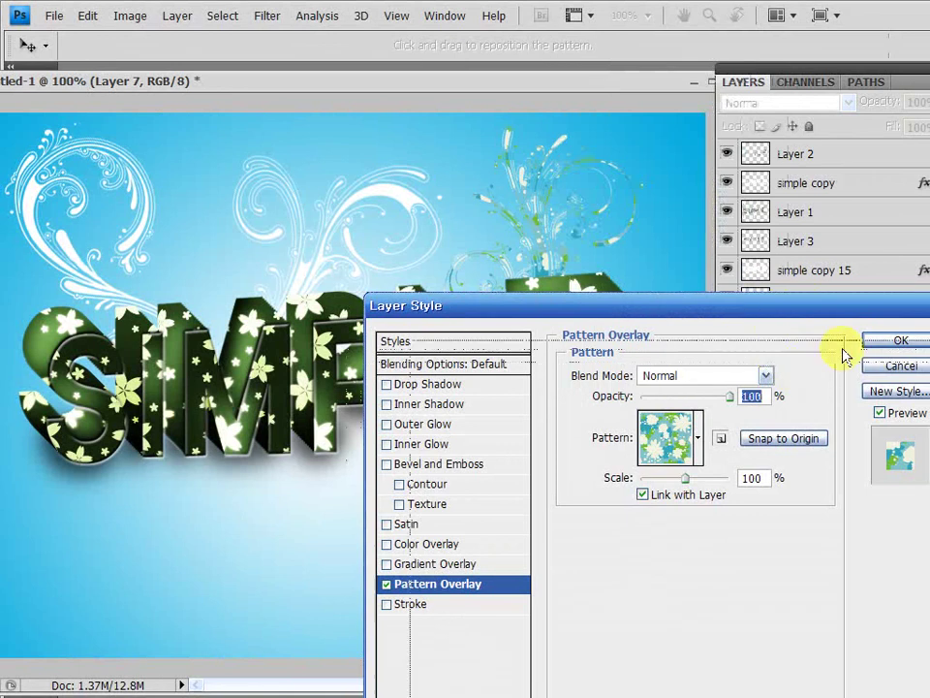
left_click_drag(798, 307, 840, 358)
left_click(739, 489)
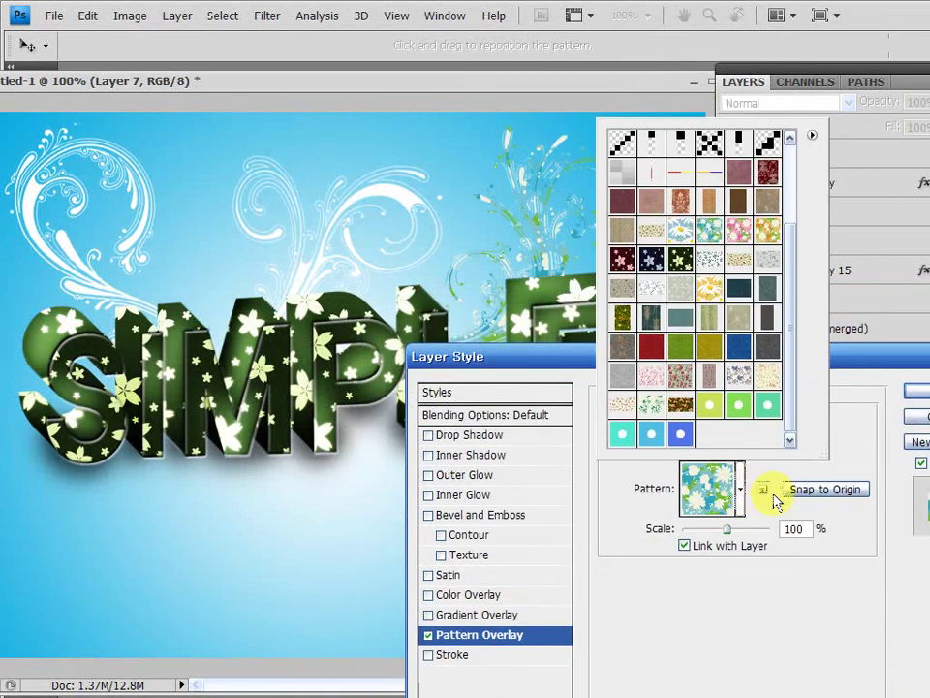
left_click(738, 231)
left_click(767, 230)
Apply the dark blue textured pattern to the Layer 7 flourish and copy its overlay effect onto Layer 6
left_click(762, 280)
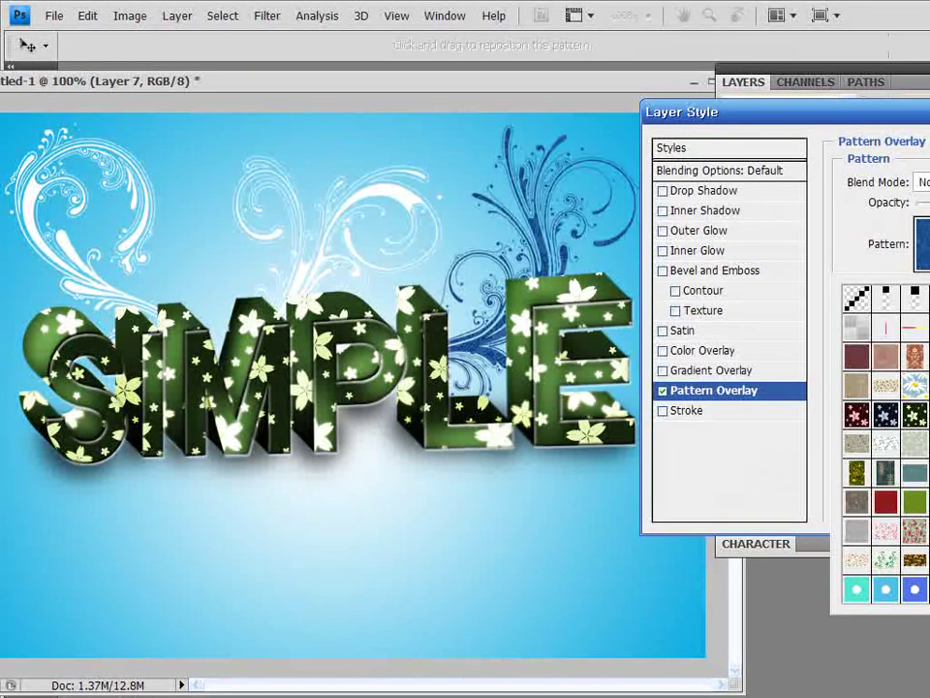
left_click_drag(769, 114, 431, 341)
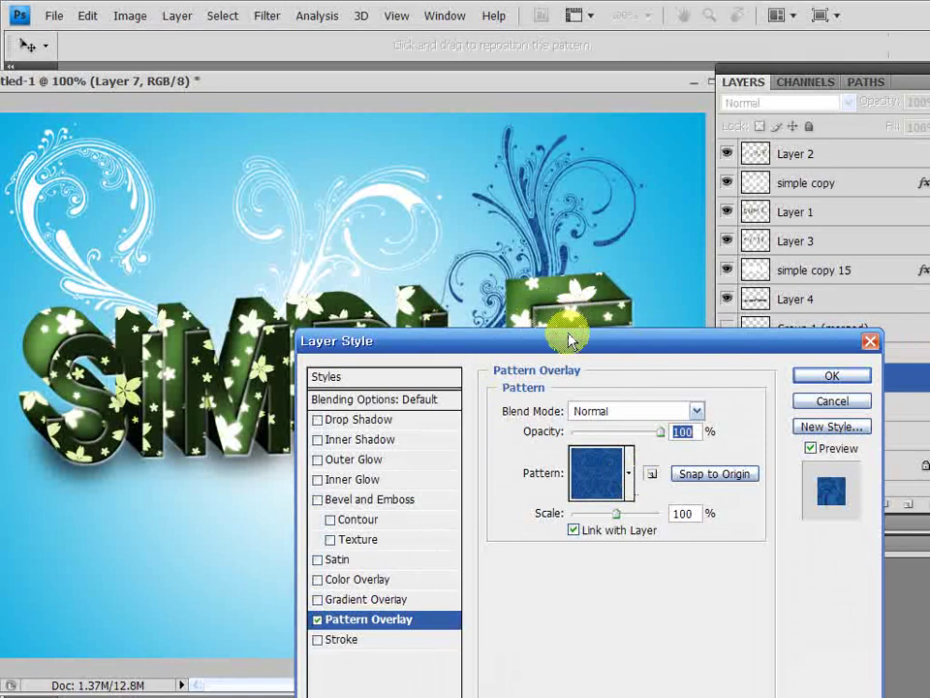
left_click_drag(569, 346, 625, 296)
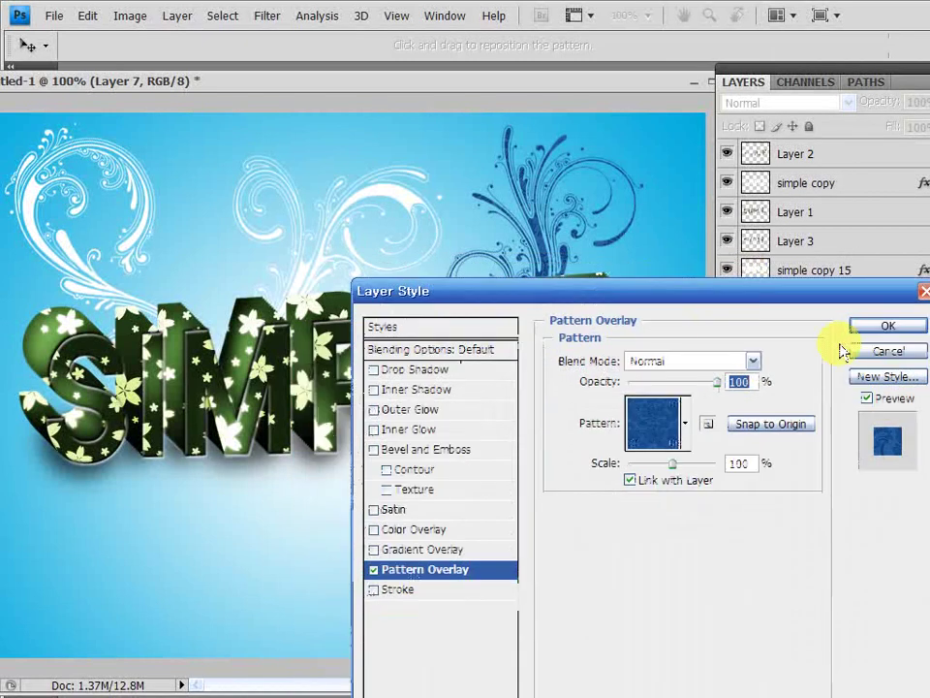
left_click(865, 328)
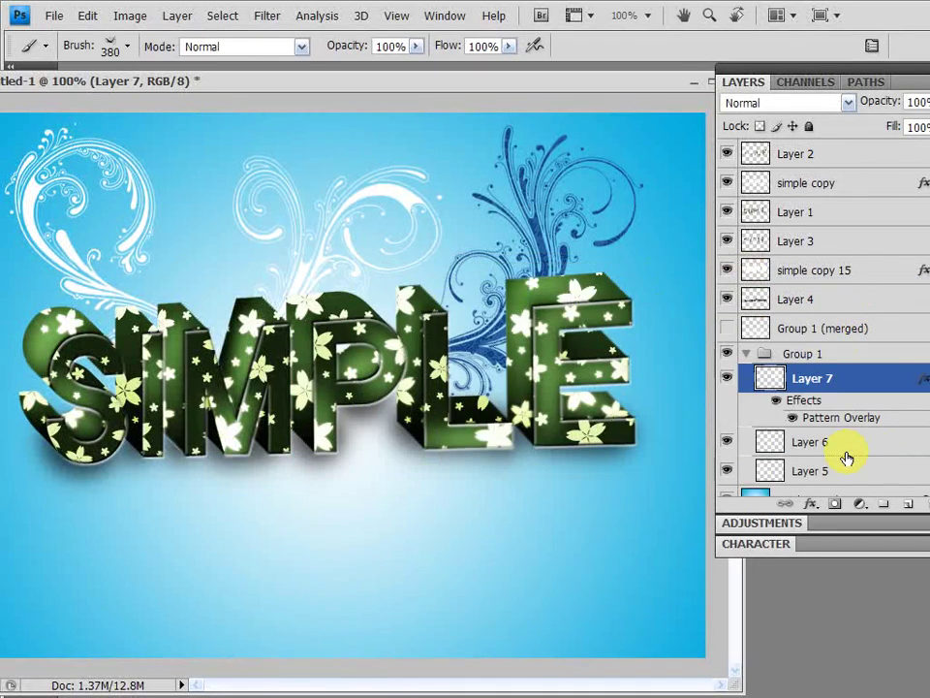
left_click(924, 380)
left_click_drag(924, 380, 910, 442)
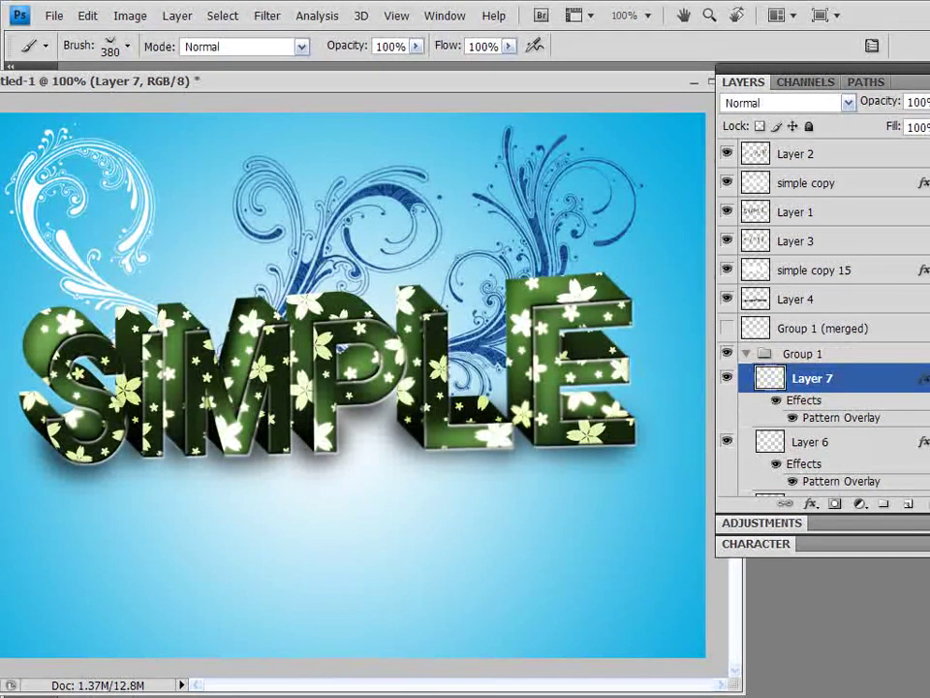
Add a Pattern Overlay effect with the damask pattern 2 red to the flourish on Layer 5
scroll(824, 320, "down", 2)
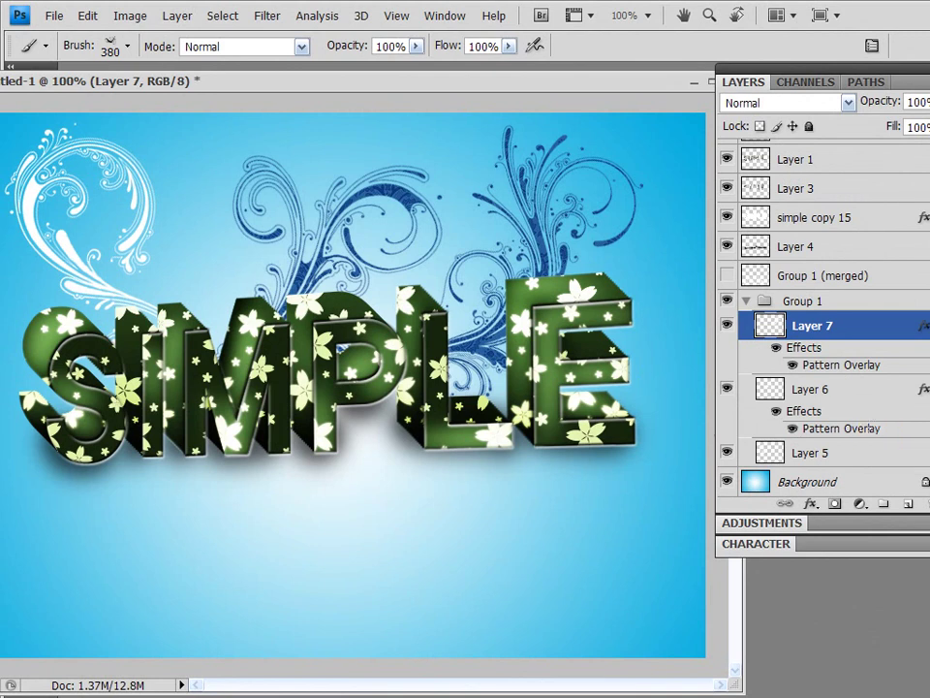
left_click(820, 451)
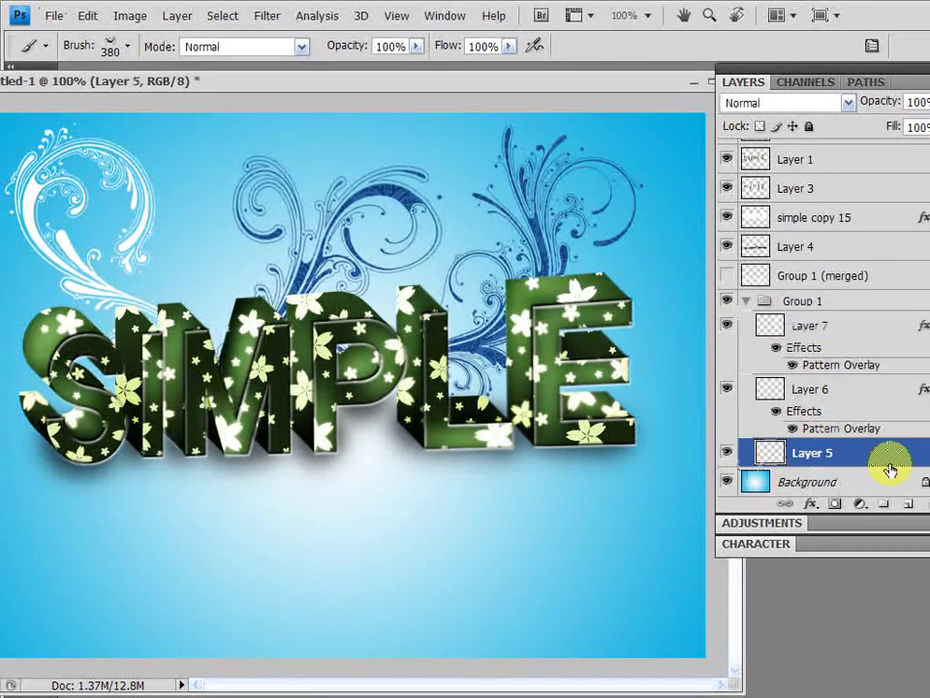
left_click(811, 505)
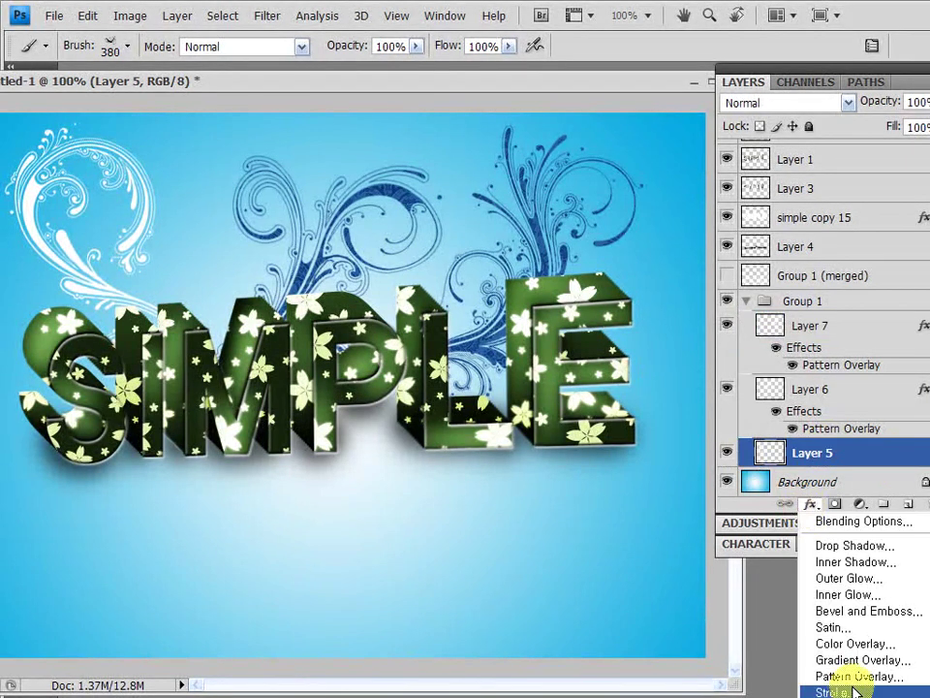
left_click(882, 678)
left_click(690, 426)
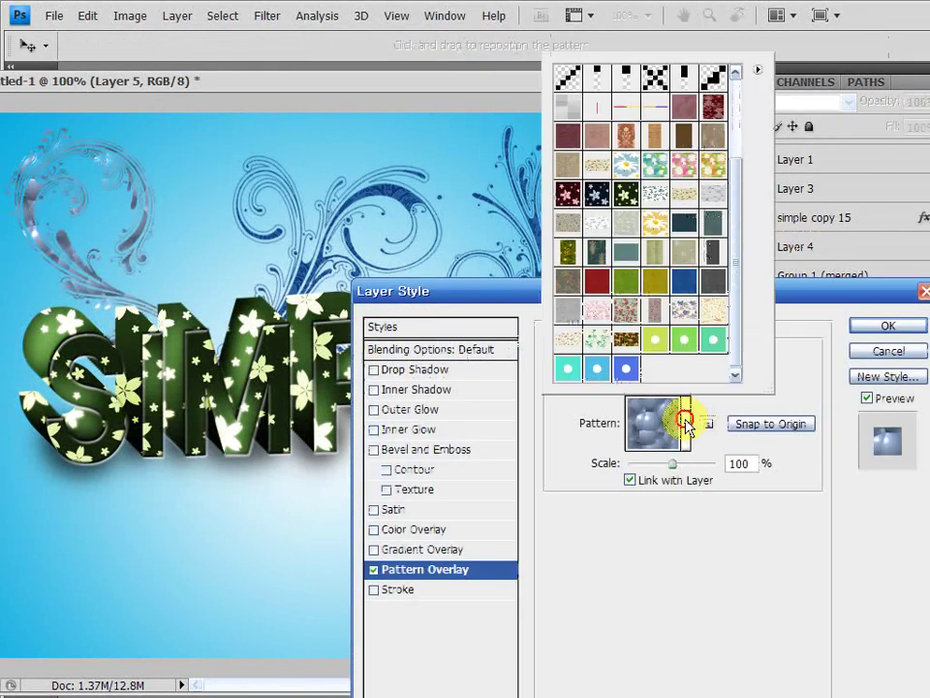
left_click(628, 283)
left_click(655, 281)
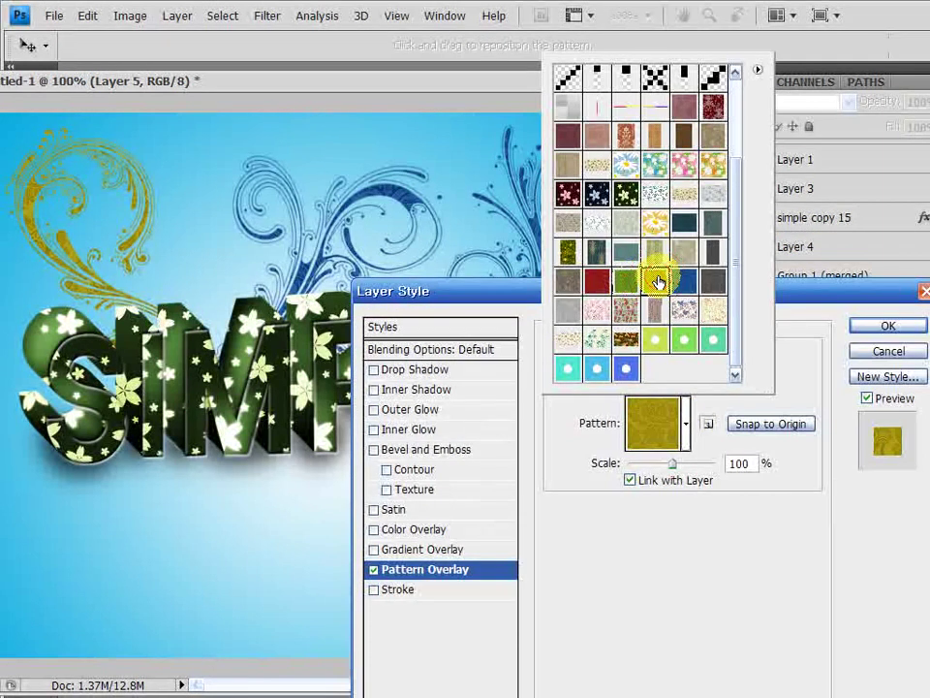
left_click(600, 282)
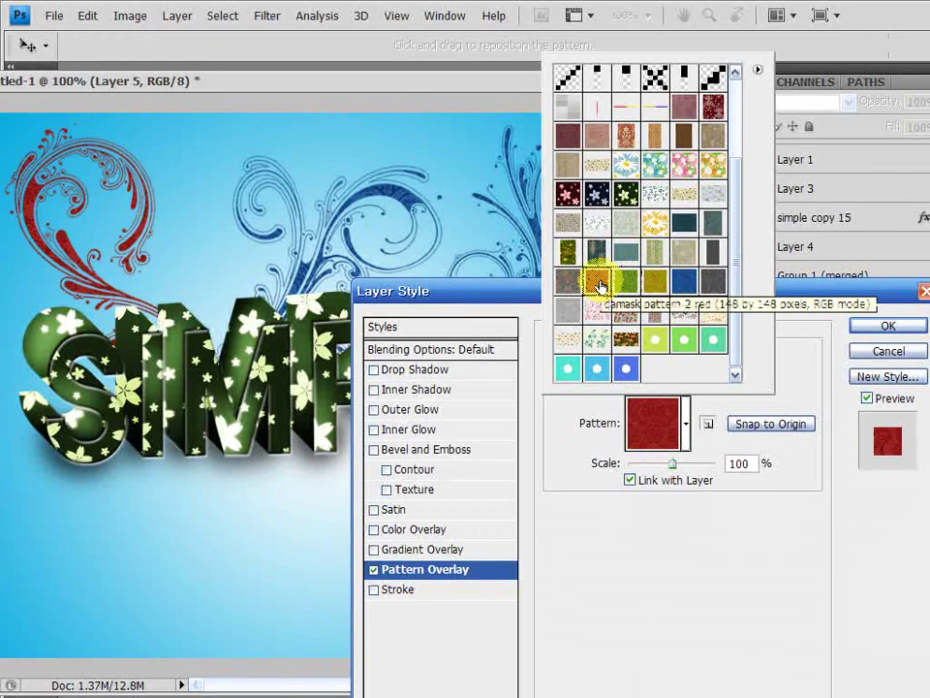
left_click(855, 296)
left_click(884, 327)
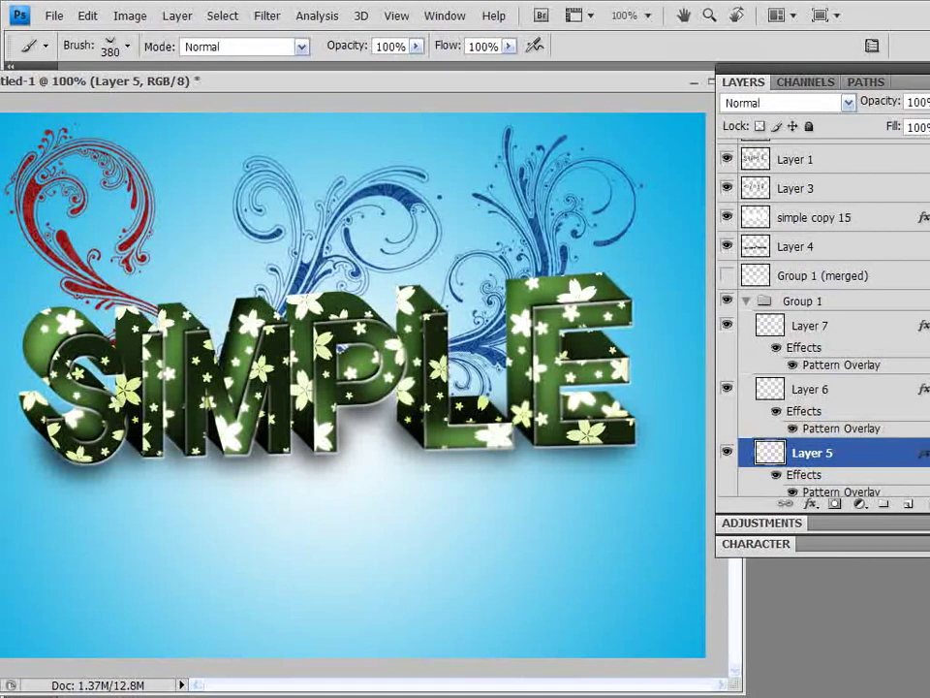
Collapse Group 1, then show the merged flourish copy and make it the active layer
scroll(824, 320, "down", 2)
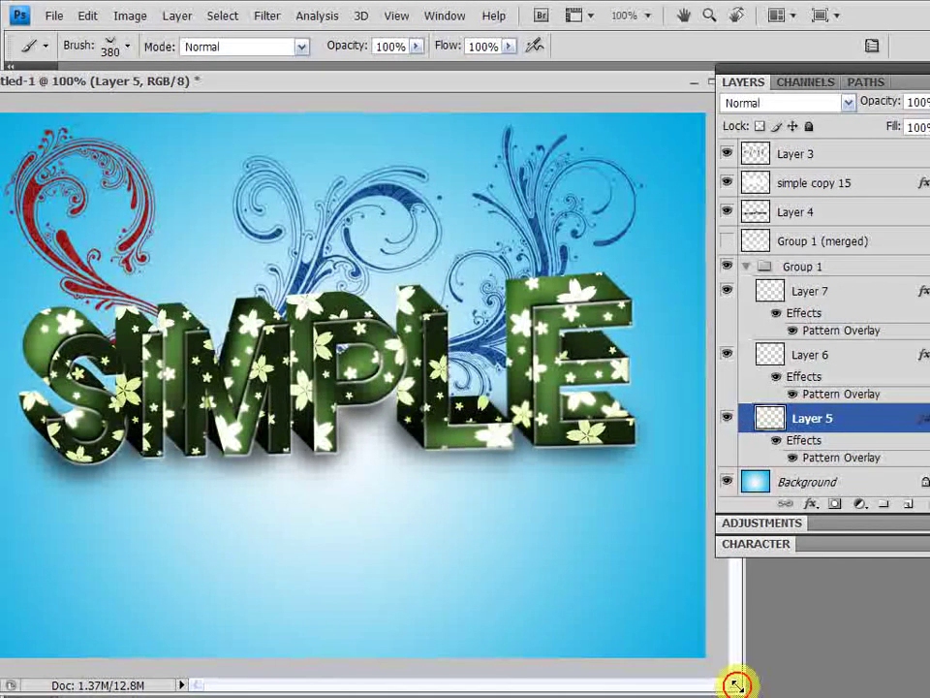
left_click_drag(737, 684, 741, 634)
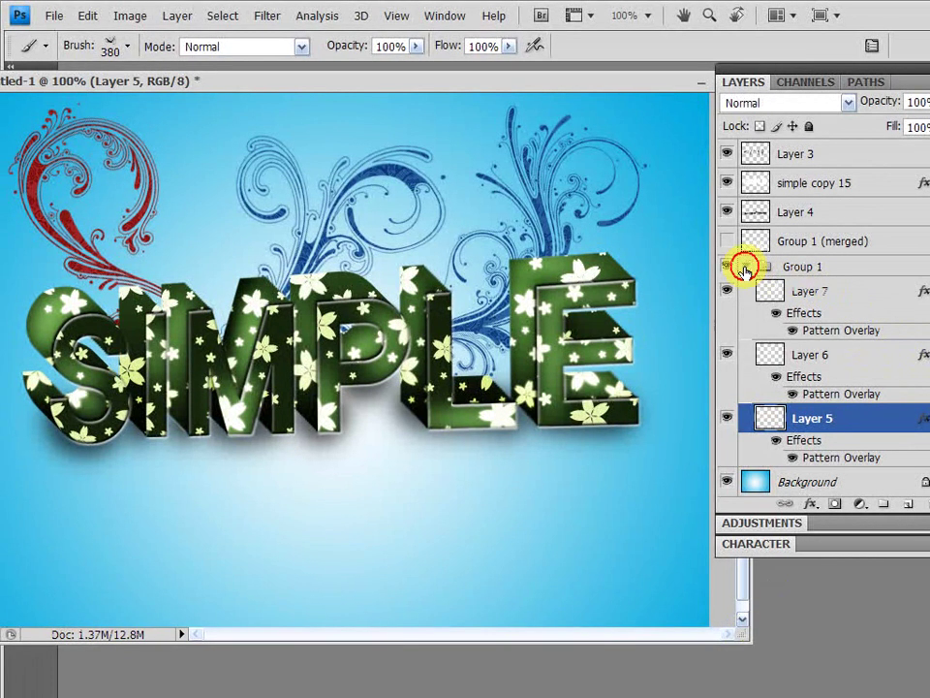
left_click(744, 268)
left_click(725, 332)
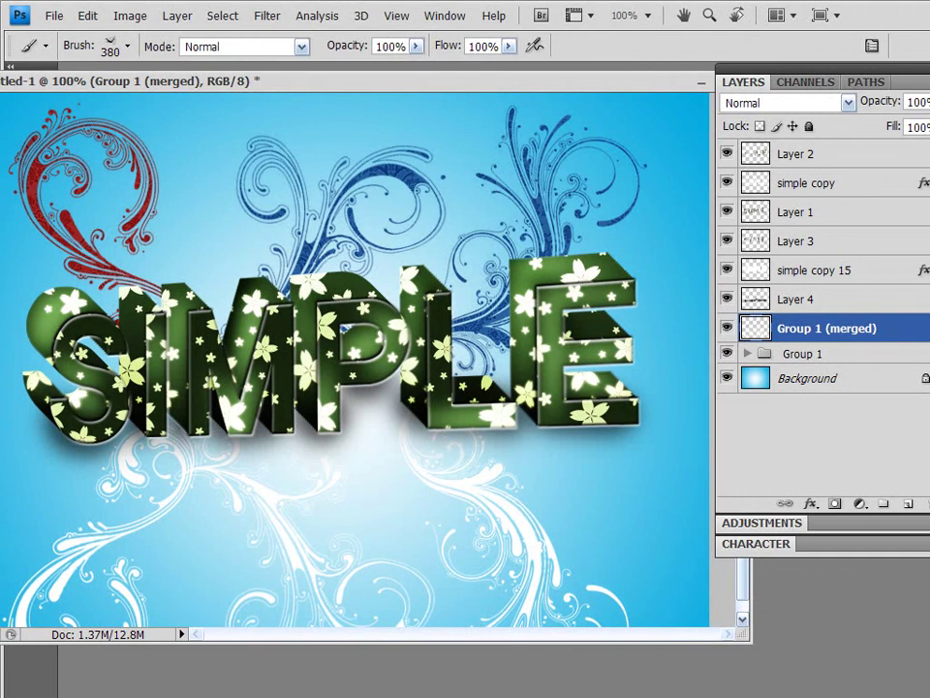
Distort the merged flourish copy with Free Transform, raising its lower corners and spreading them outward beneath the text
key("ctrl+t")
key("f")
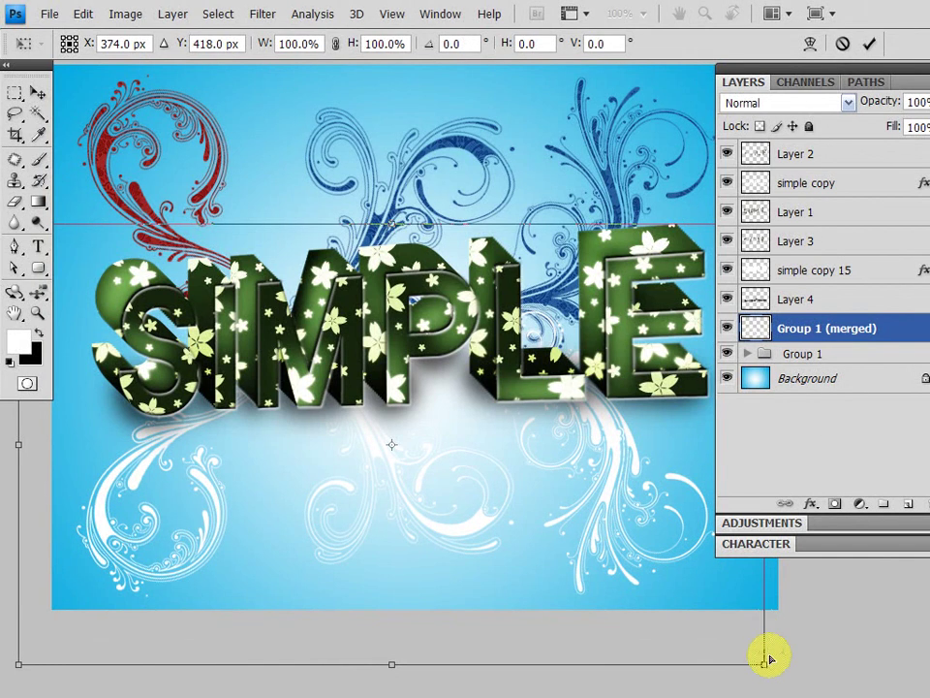
left_click_drag(766, 666, 758, 639)
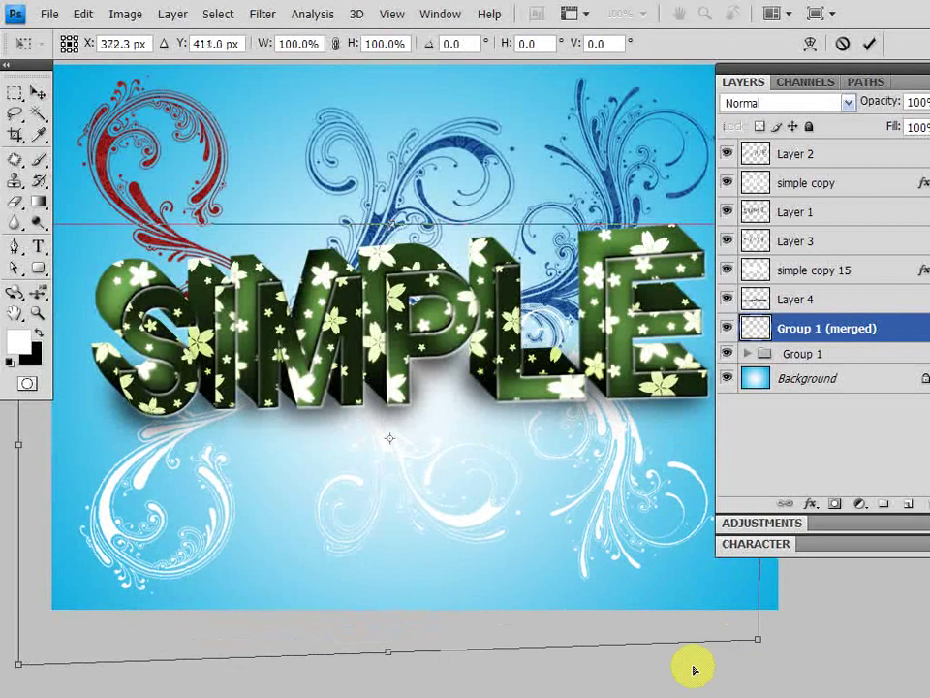
left_click_drag(18, 664, 44, 642)
left_click_drag(768, 639, 806, 638)
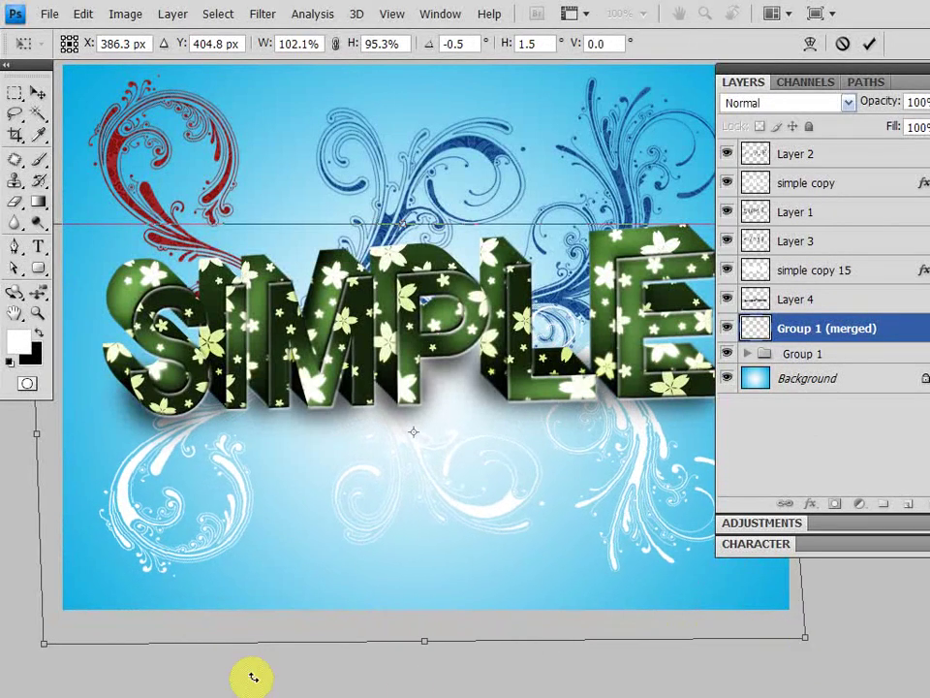
left_click_drag(51, 646, 21, 643)
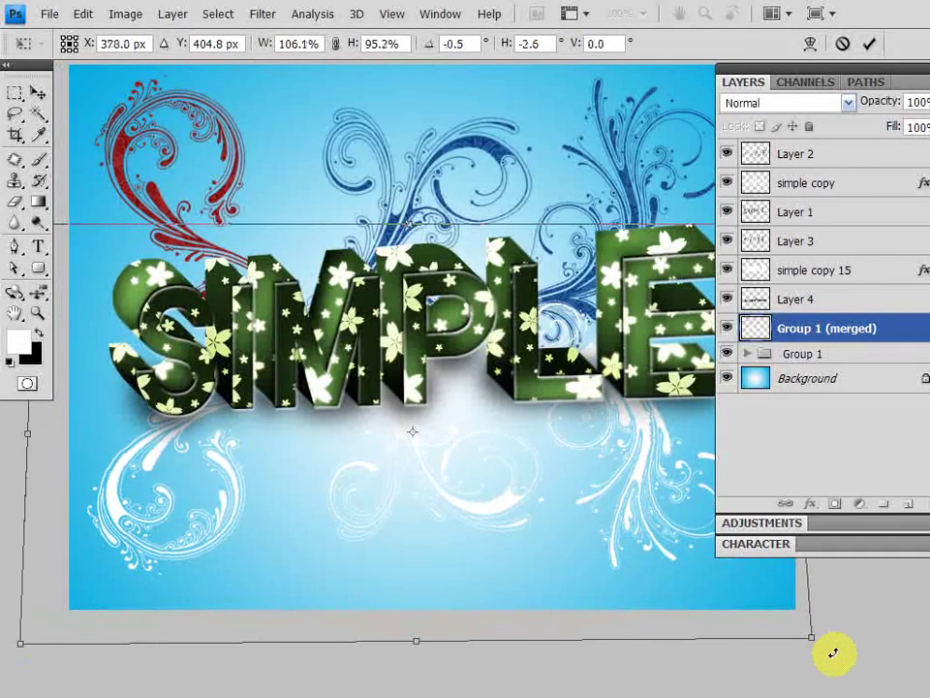
key("Return")
Load the merged flourish copy's outline as a selection, fill it with the white foreground colour and deselect
key("b")
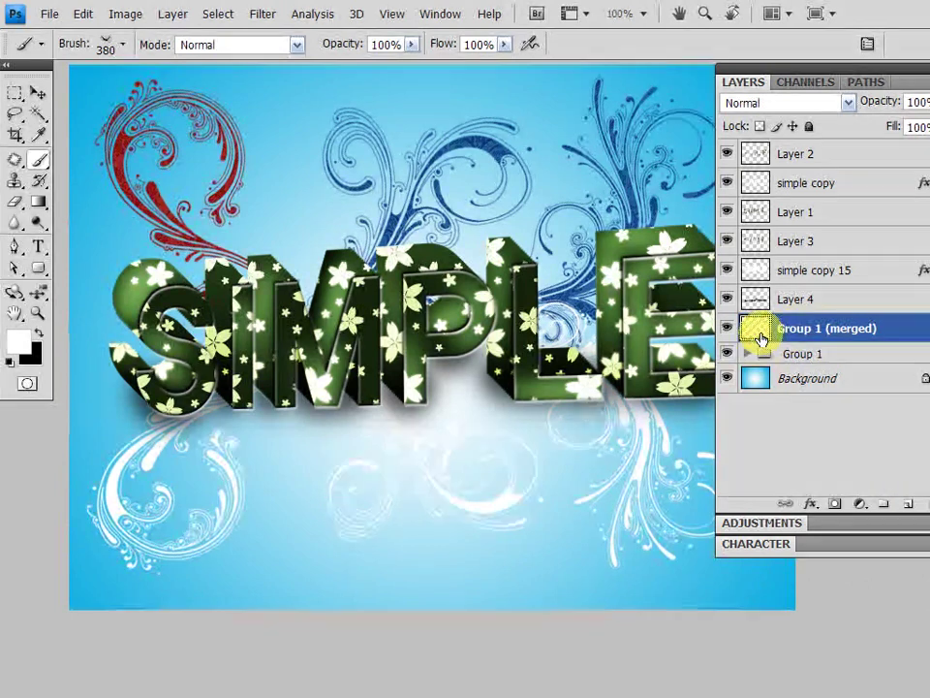
left_click(757, 330, "ctrl")
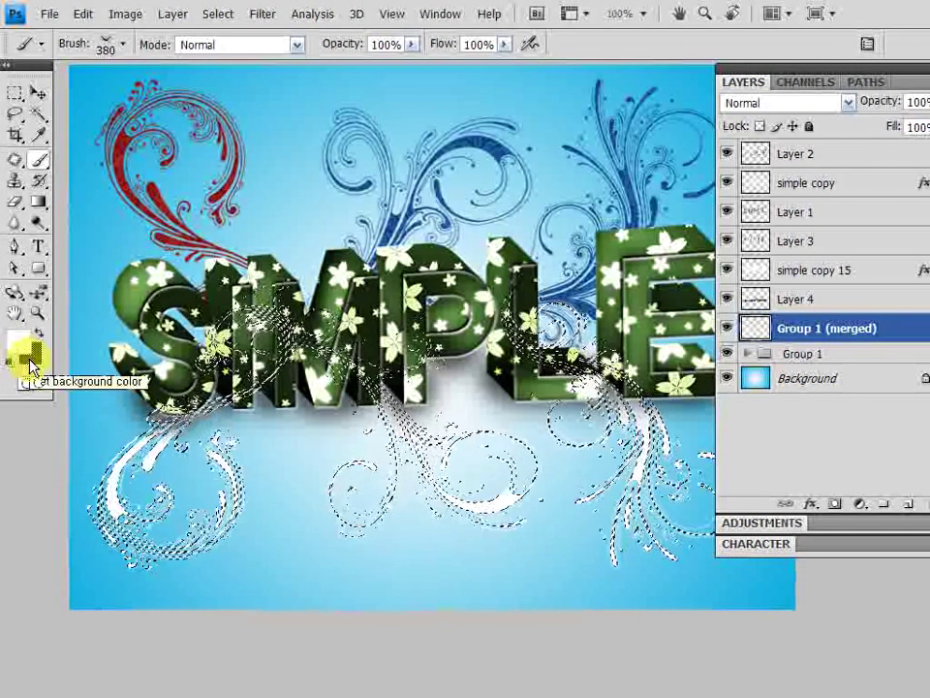
key("alt+BackSpace")
key("ctrl+d")
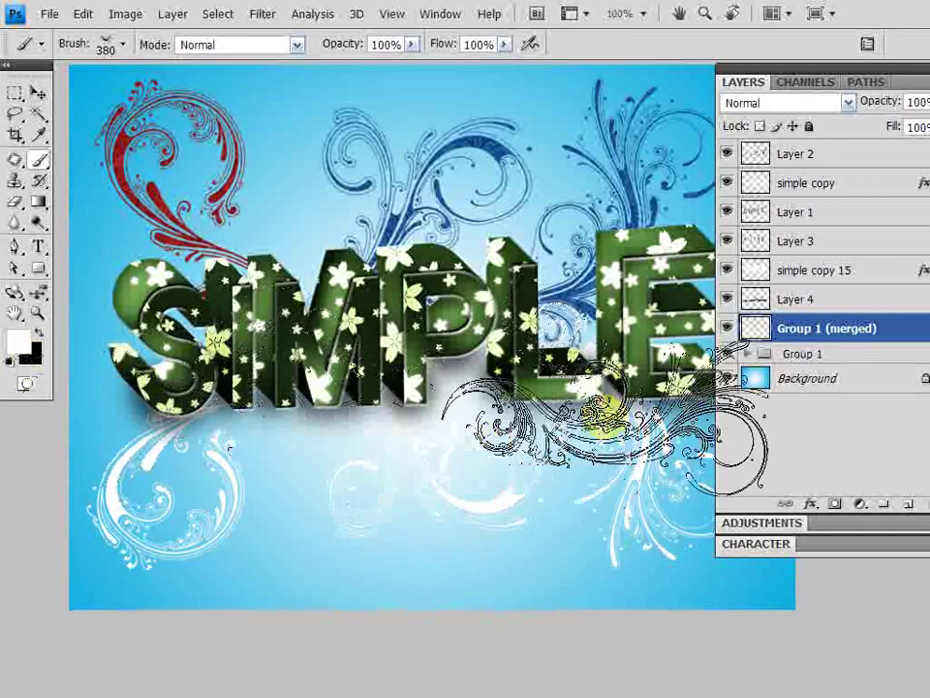
Add a black (000000) Color Overlay at 17% opacity to the merged flourish copy
left_click(812, 504)
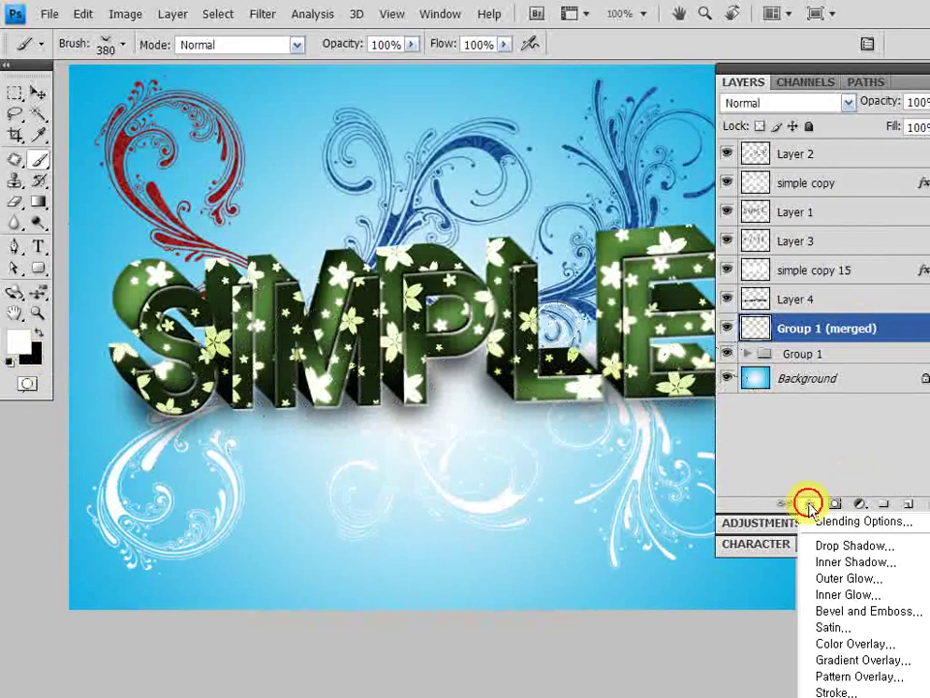
left_click(845, 644)
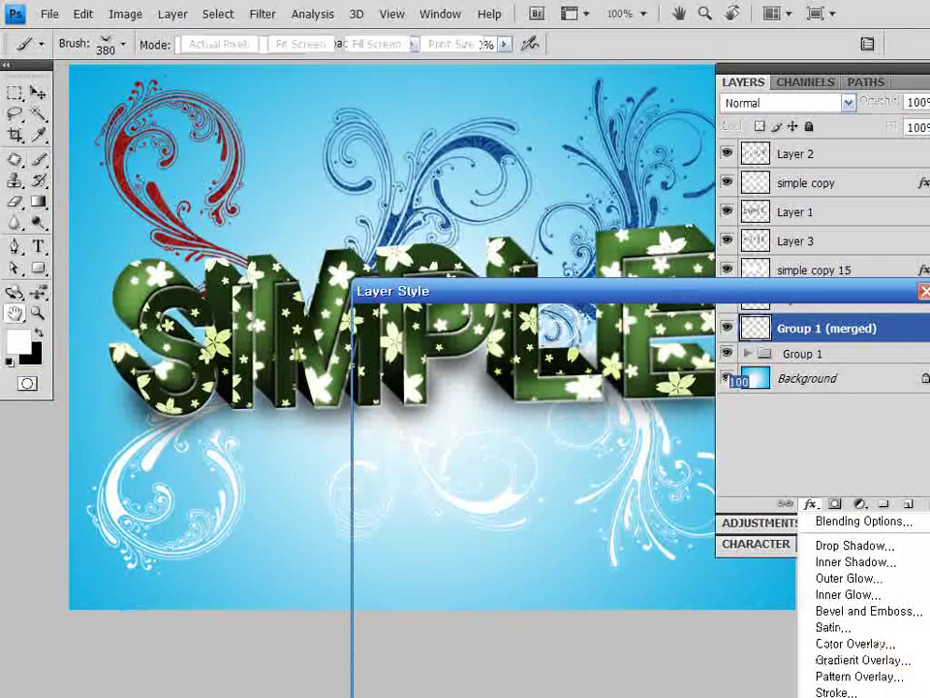
left_click_drag(482, 290, 651, 74)
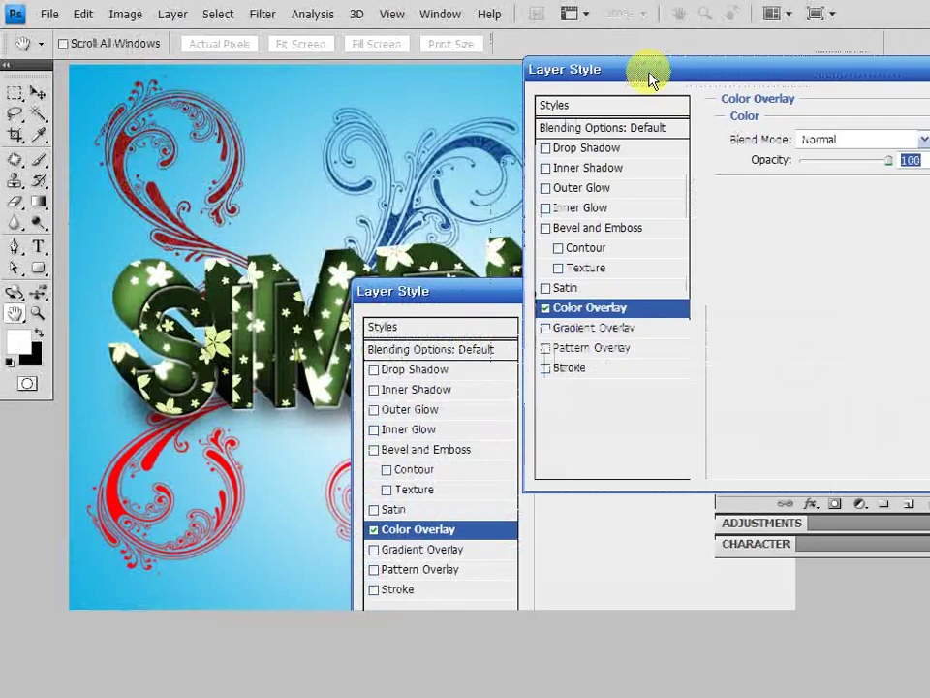
left_click(923, 145)
left_click(605, 536)
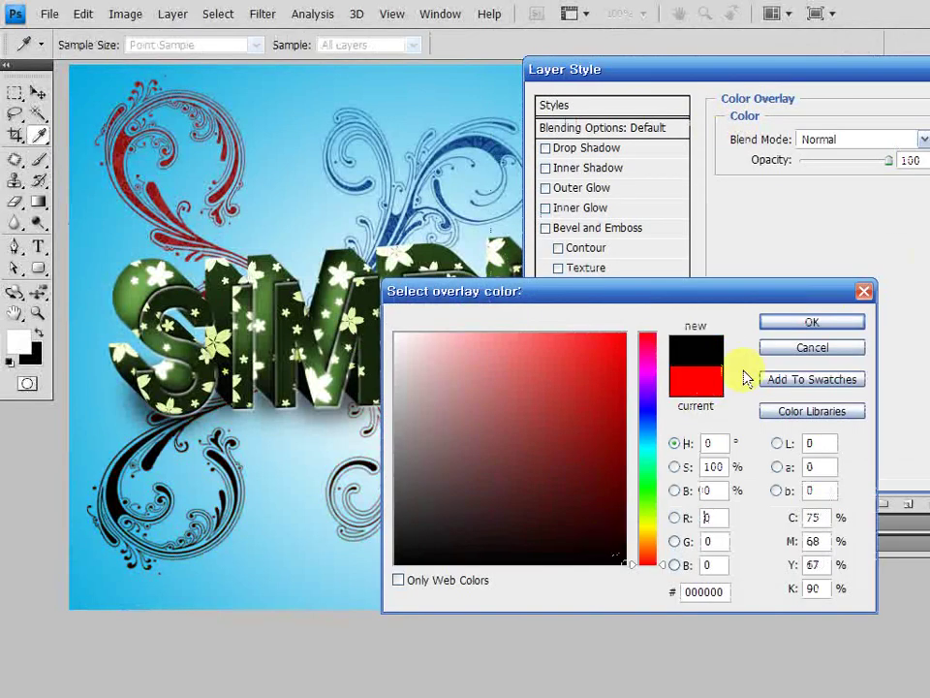
left_click(772, 321)
left_click_drag(887, 160, 817, 167)
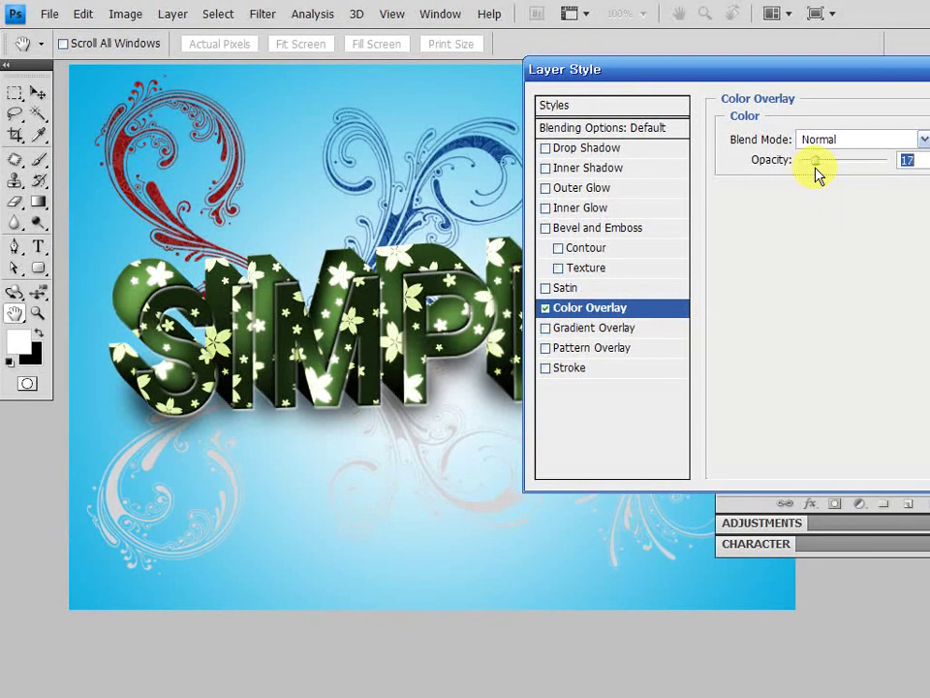
key("Return")
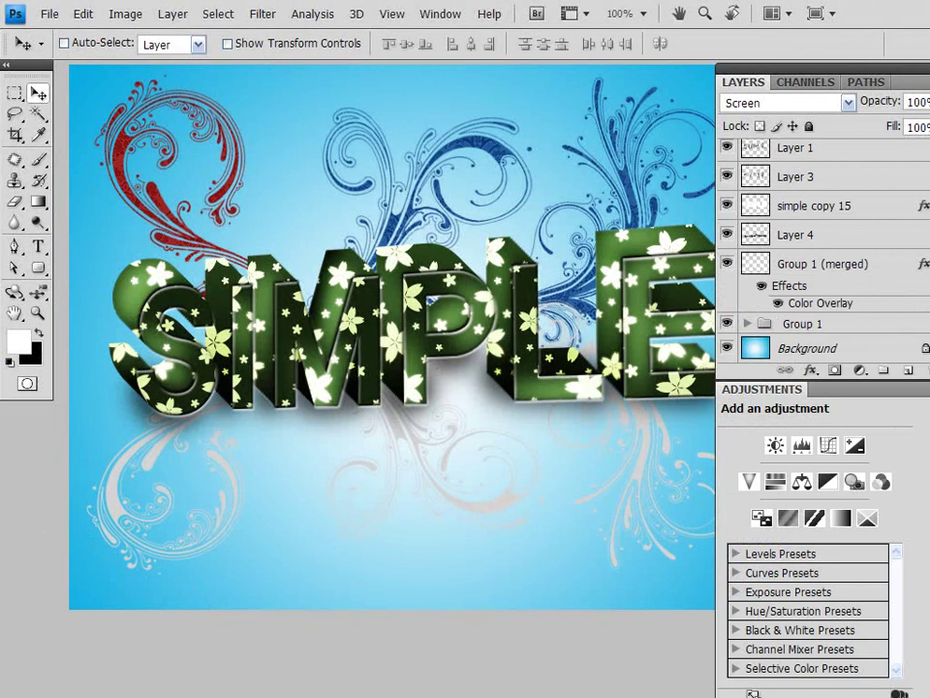
Expand Group 1 and copy Layer 5's red damask Pattern Overlay effect onto Layer 6 and Layer 7
scroll(824, 252, "up", 1)
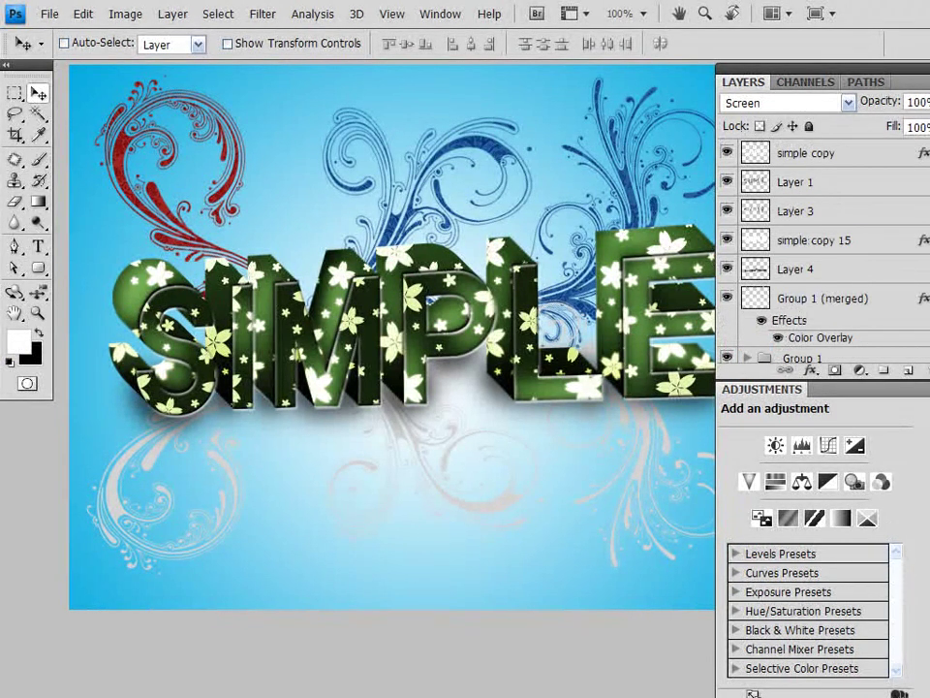
scroll(824, 252, "down", 1)
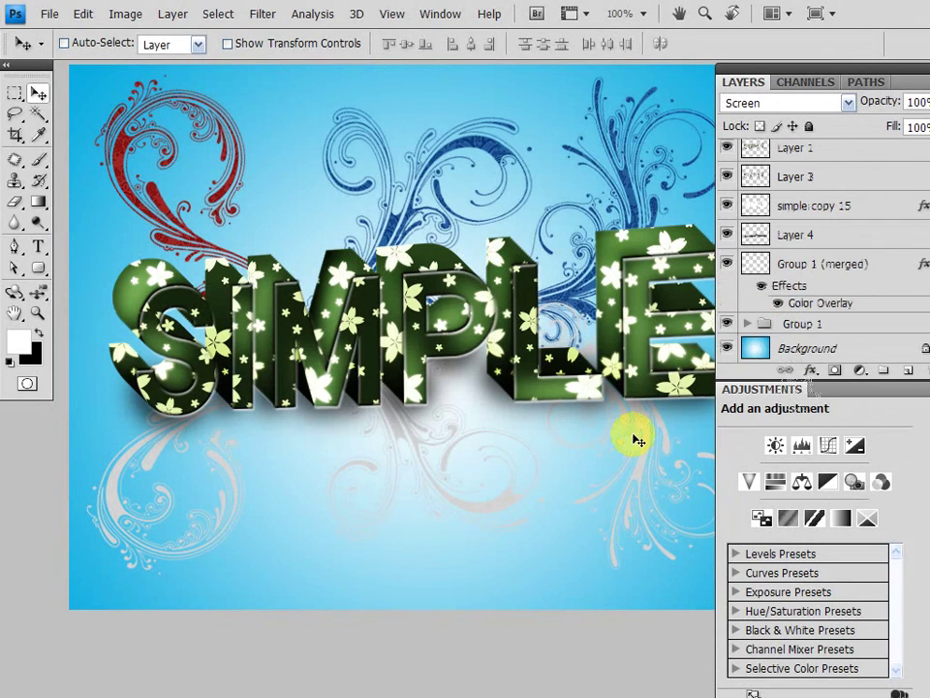
left_click_drag(534, 454, 477, 452)
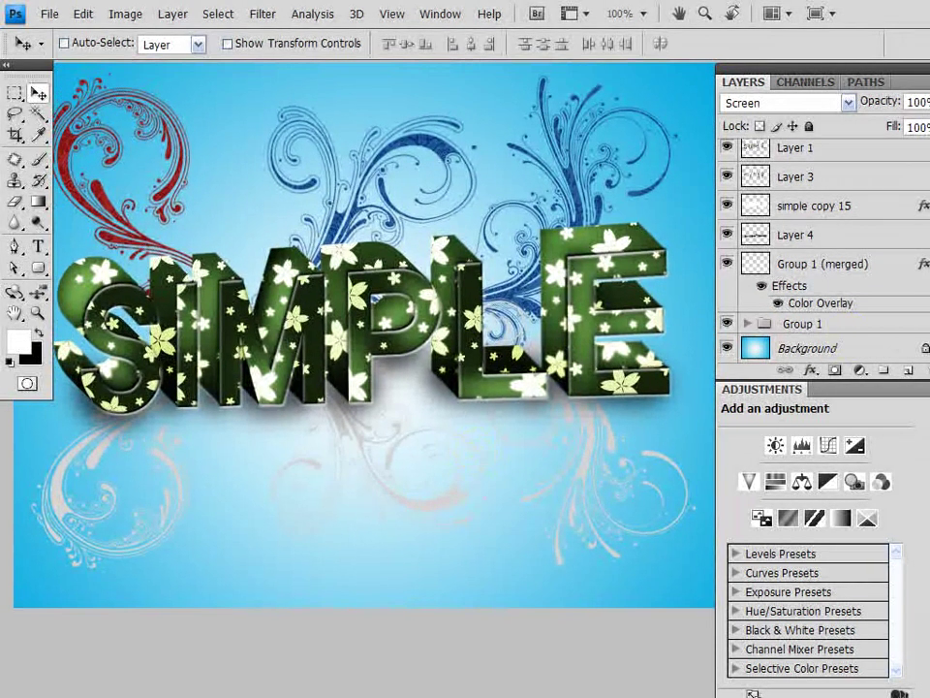
left_click(746, 324)
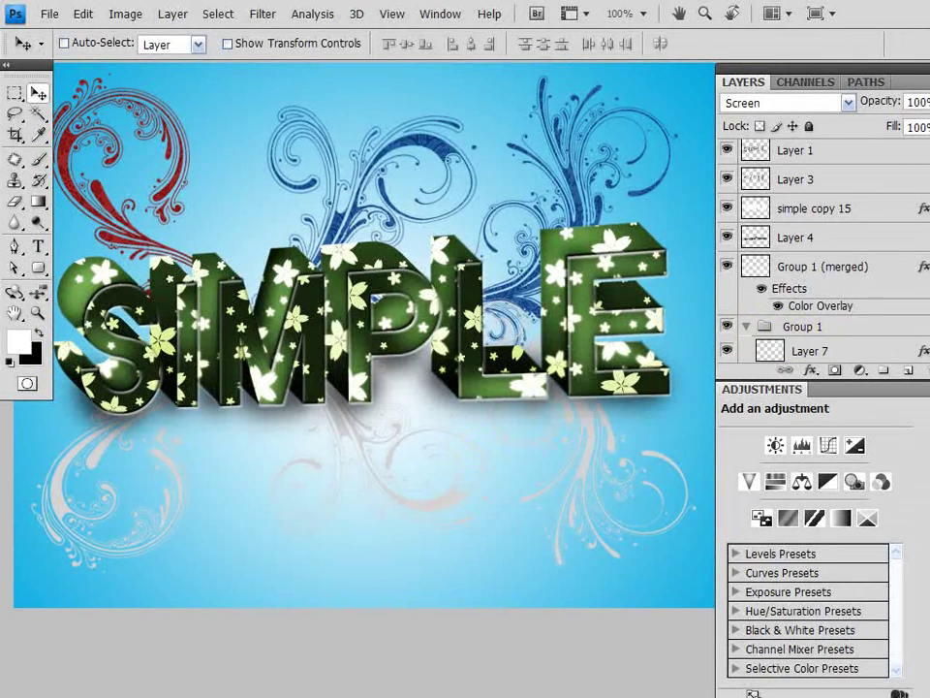
scroll(775, 290, "down", 3)
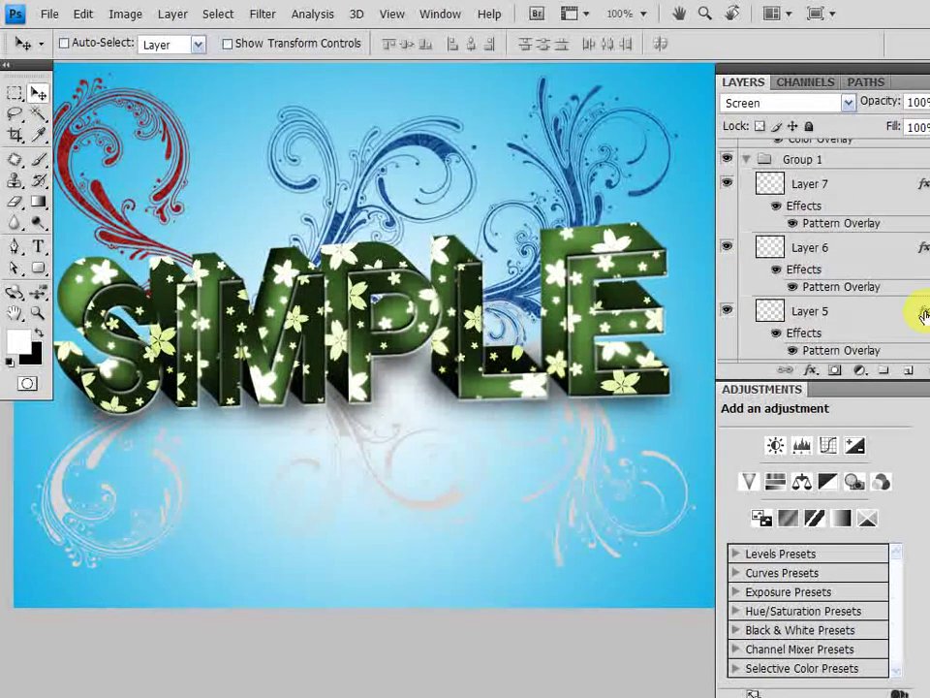
left_click_drag(924, 312, 923, 186)
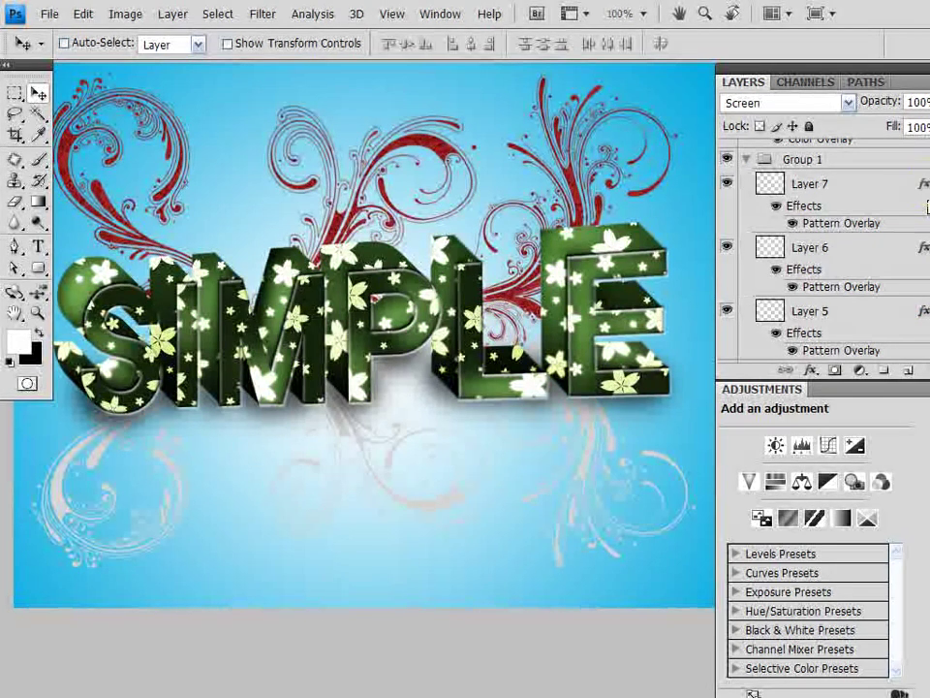
Merge the flourish layers Layer 7, Layer 6 and Layer 5 in Group 1 into one layer
left_click_drag(398, 336, 449, 358)
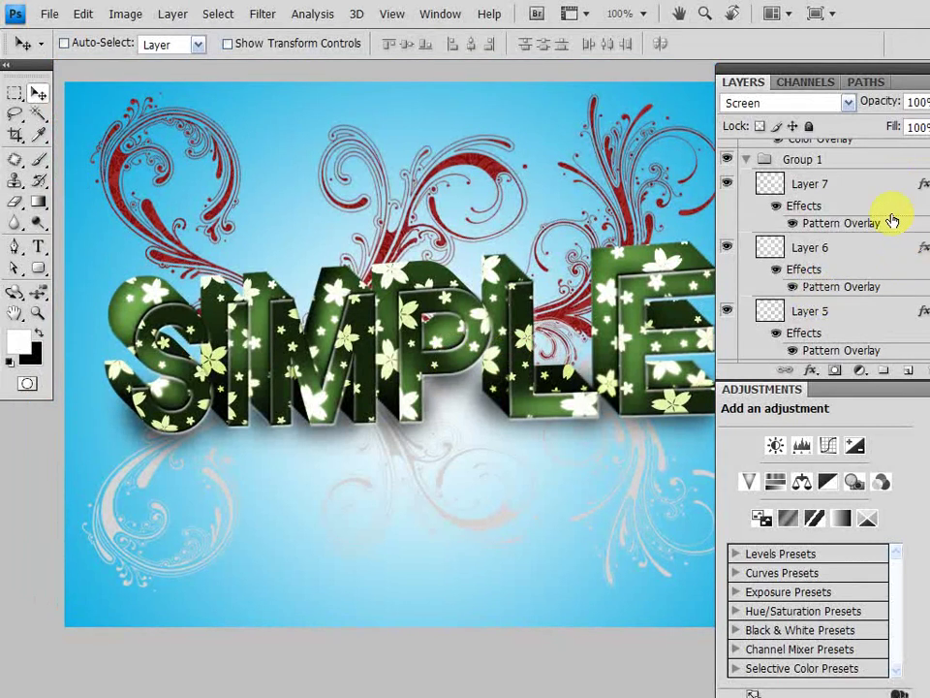
left_click(820, 188)
left_click(816, 247, "ctrl")
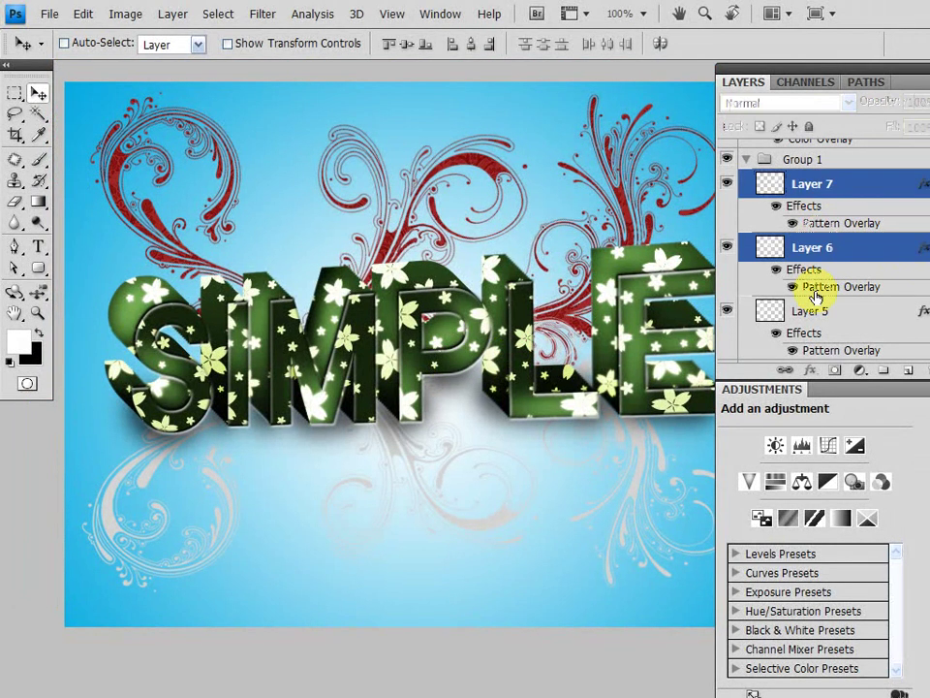
left_click(813, 310, "ctrl")
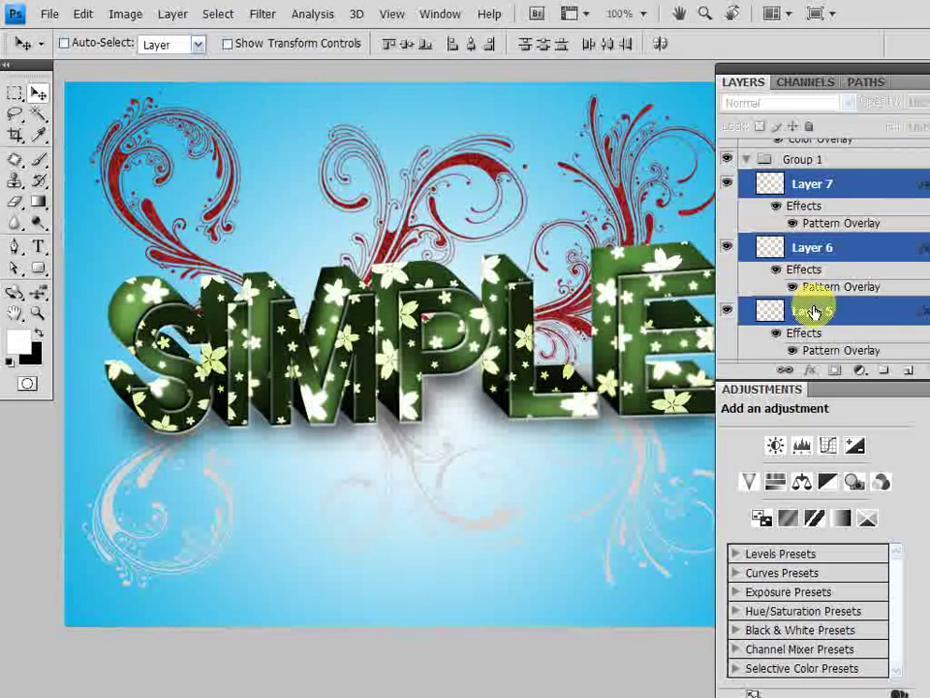
key("ctrl+e")
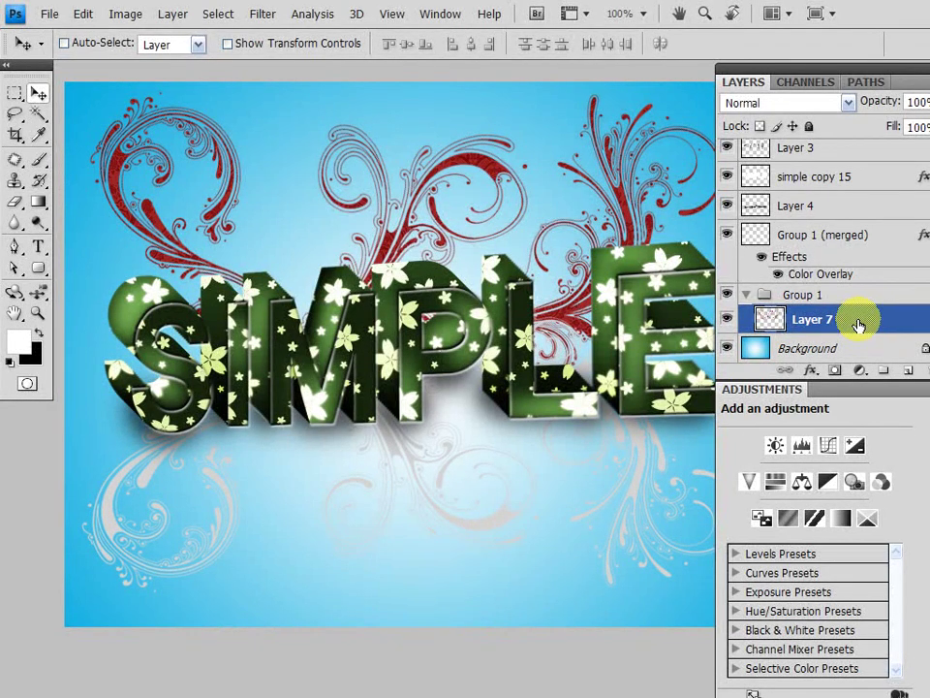
Recolour the flourishes on Layer 7 from red to blue with Hue/Saturation, using Hue -109 and Saturation +21
key("ctrl+u")
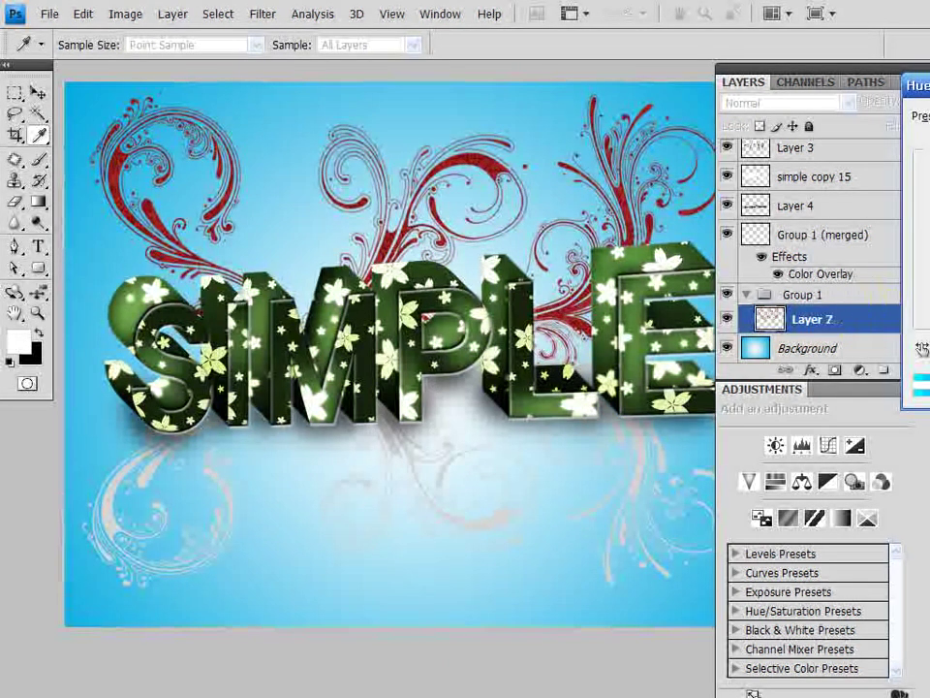
left_click_drag(920, 86, 591, 283)
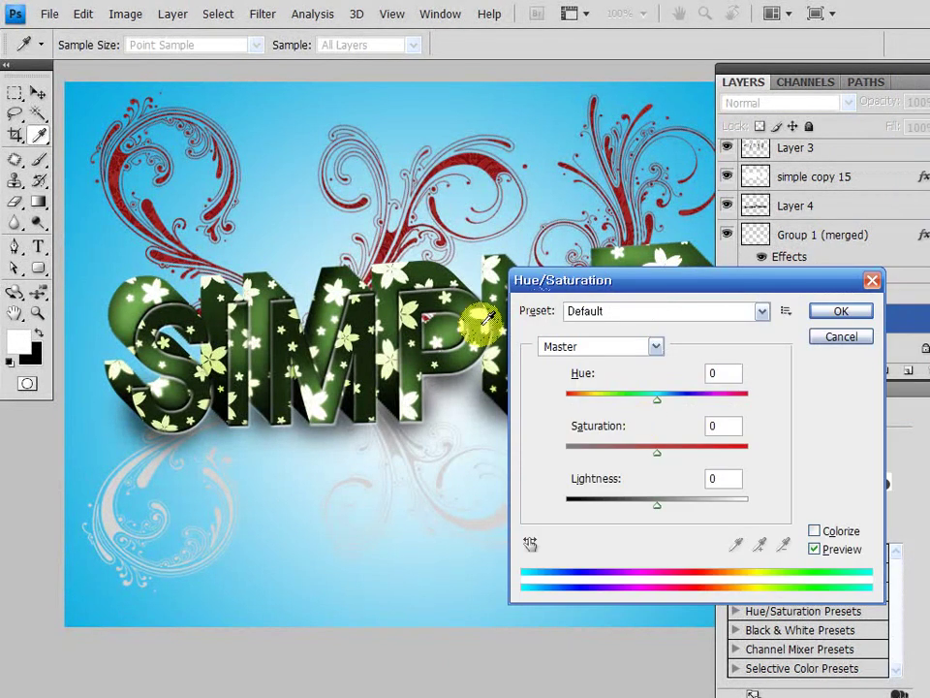
mouse_move(656, 405)
left_mouse_down()
mouse_move(656, 394)
mouse_move(713, 405)
mouse_move(692, 425)
mouse_move(658, 426)
left_mouse_up()
left_click_drag(627, 416, 598, 415)
left_click_drag(658, 454, 675, 455)
mouse_move(598, 405)
left_mouse_down()
mouse_move(685, 410)
mouse_move(596, 426)
left_mouse_up()
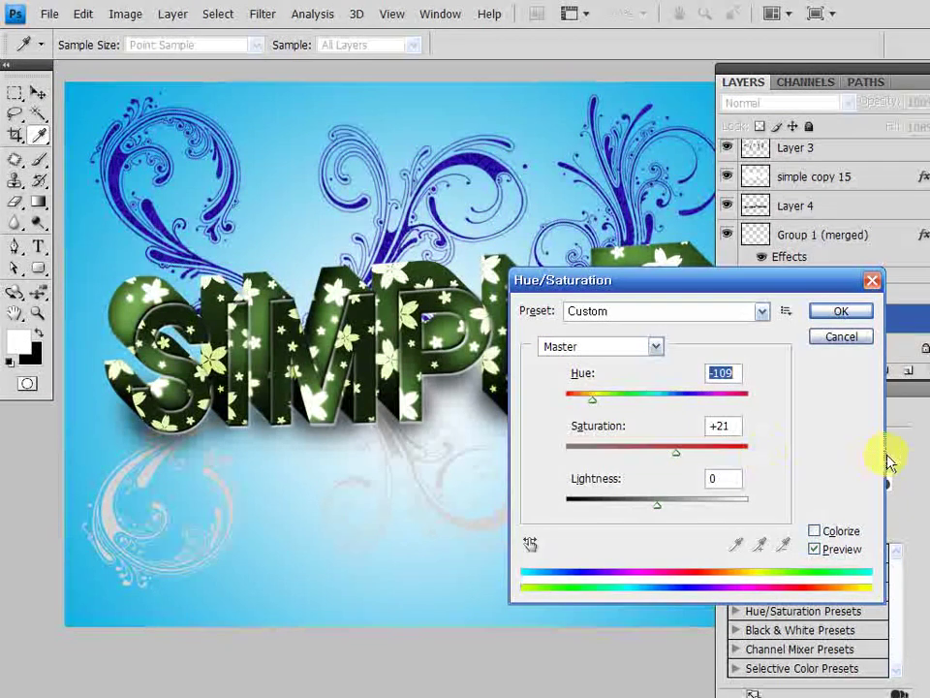
left_click(837, 311)
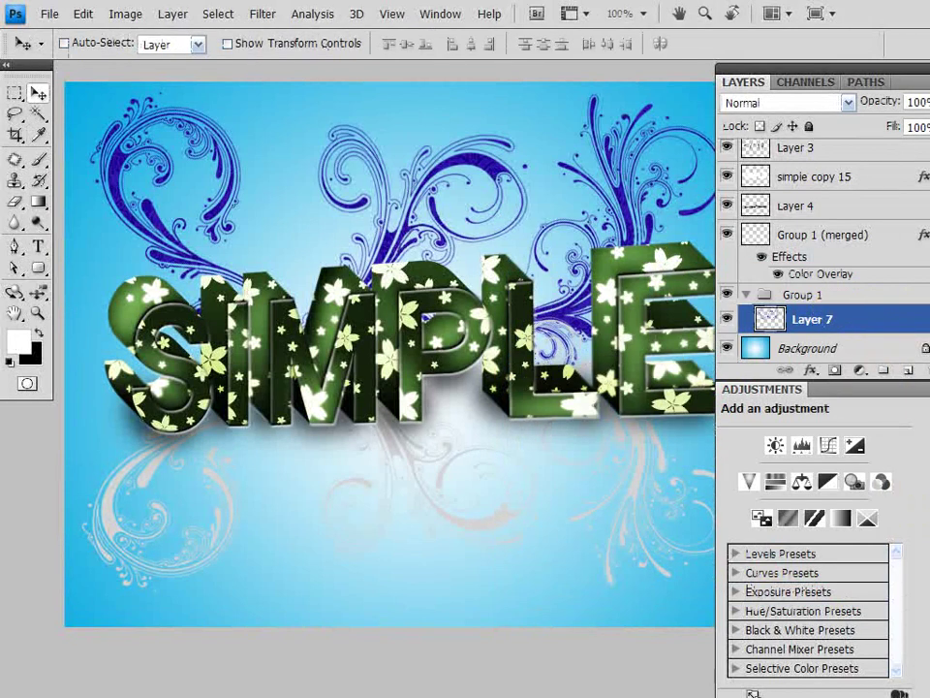
Group the six layers that form the SIMPLE text and its shadow, from Layer 4 up to Layer 2
scroll(789, 291, "up", 3)
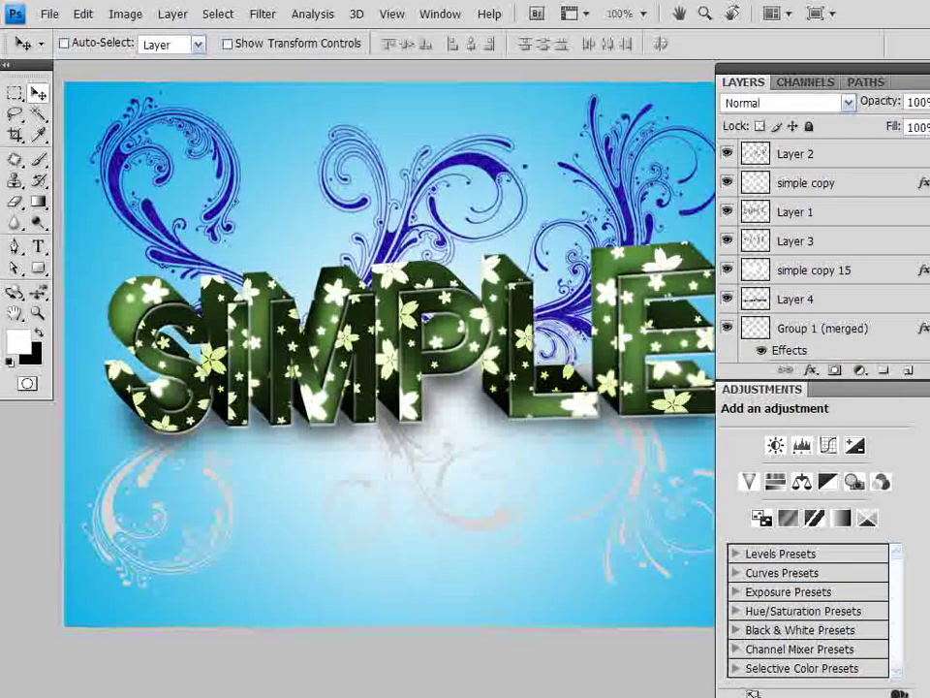
scroll(789, 252, "down", 3)
left_click(727, 262)
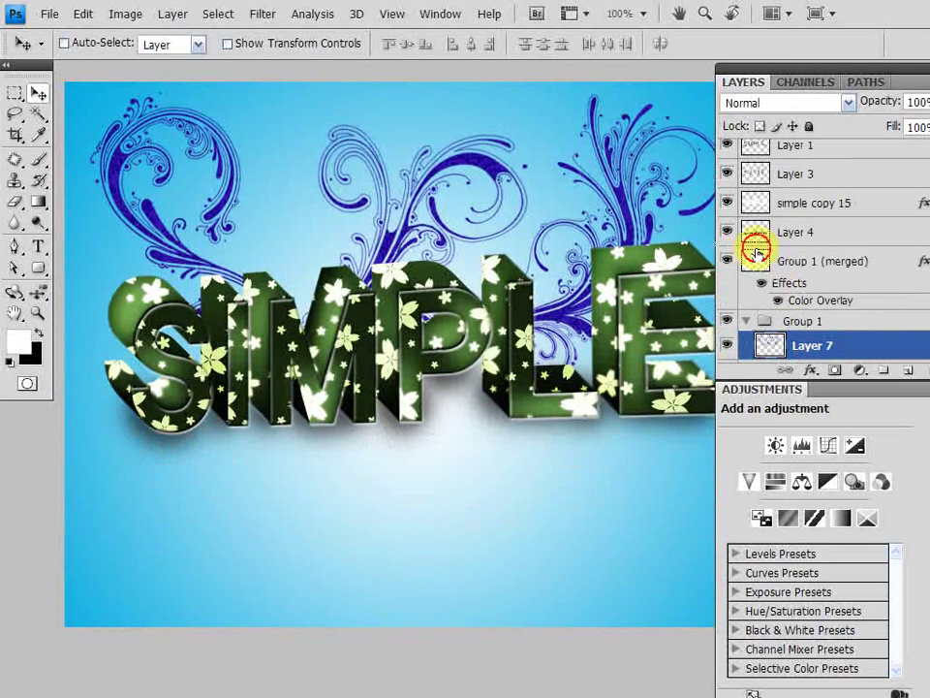
left_click(727, 262)
left_click(810, 233)
scroll(814, 233, "up", 2)
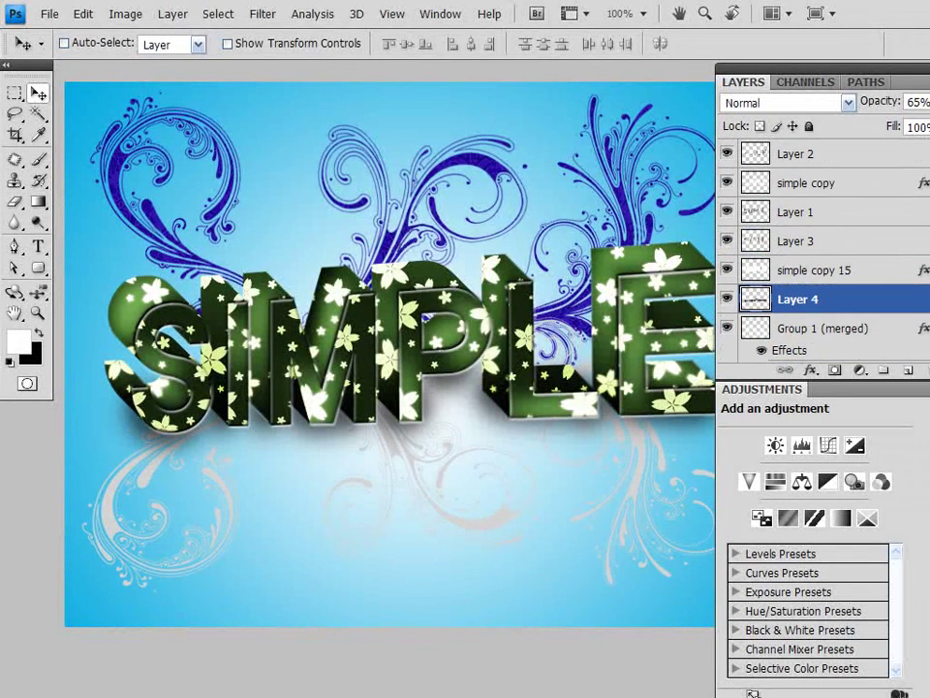
left_click(729, 270)
left_click(733, 272)
left_click(811, 271, "shift")
left_click(800, 242, "shift")
left_click(797, 213, "shift")
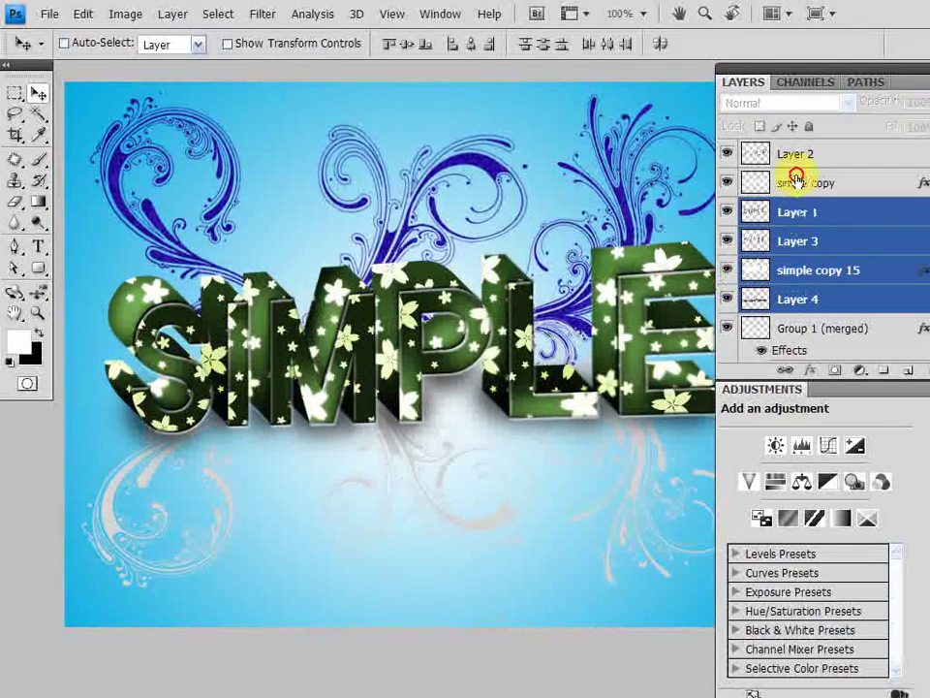
left_click(795, 180, "shift")
left_click(795, 154, "shift")
key("g")
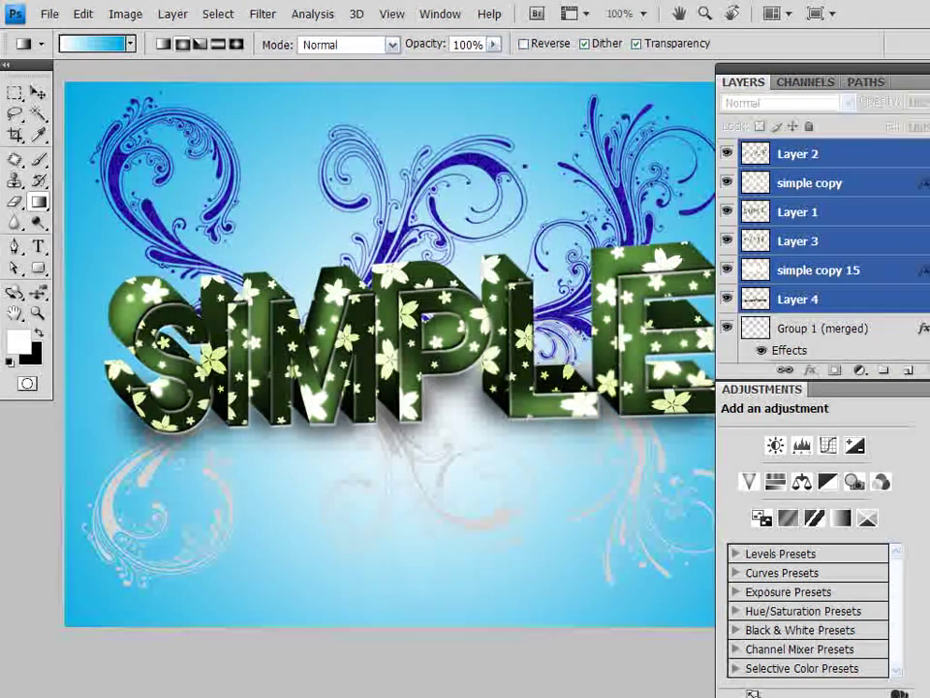
key("ctrl+g")
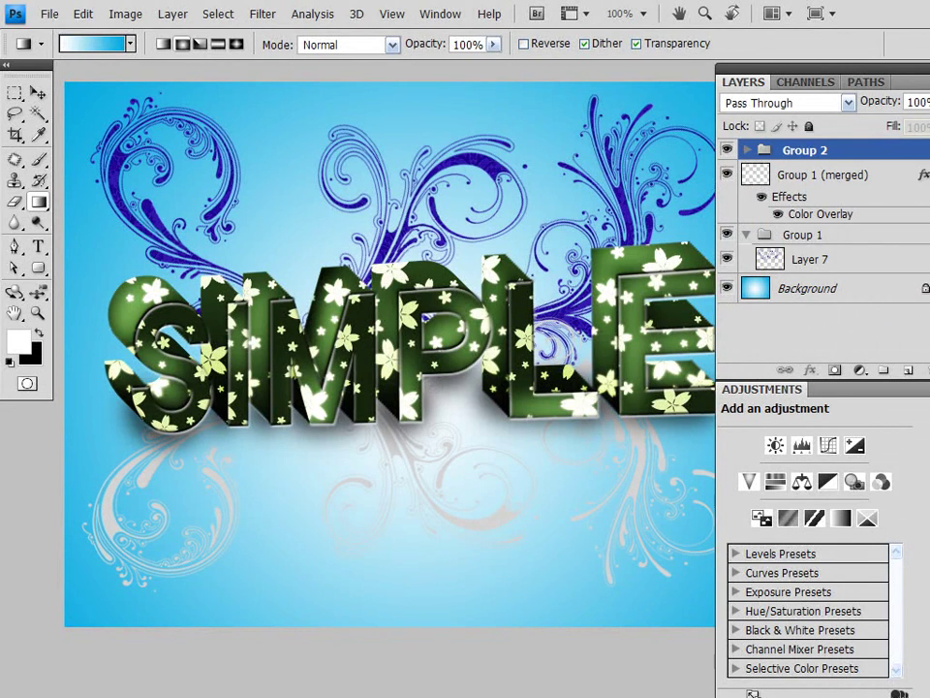
Create a merged copy of Group 2 on its own layer and hide the original group
key("ctrl+alt+e")
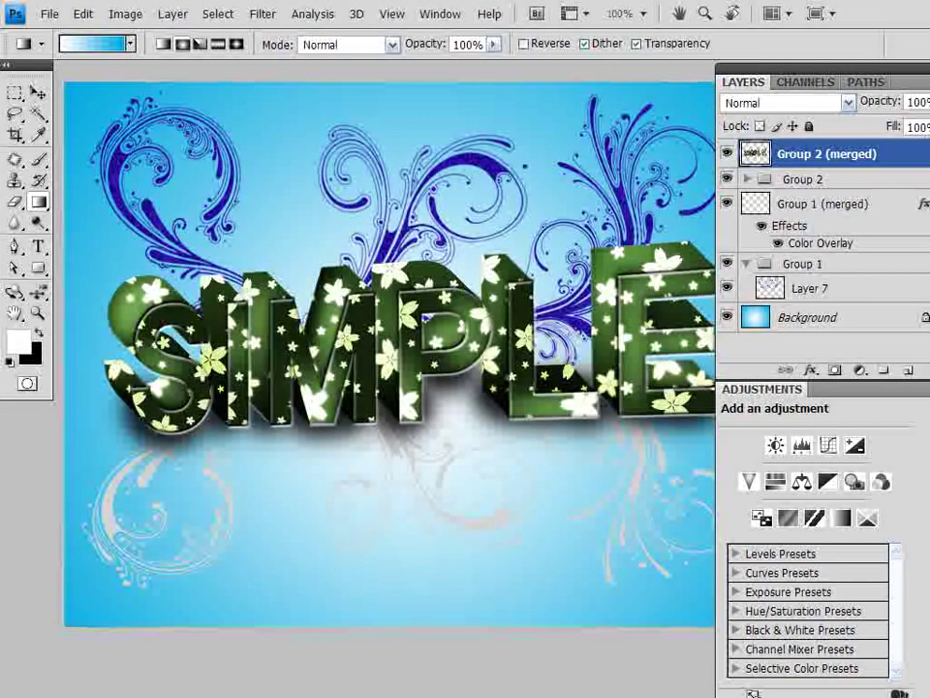
left_click(727, 181)
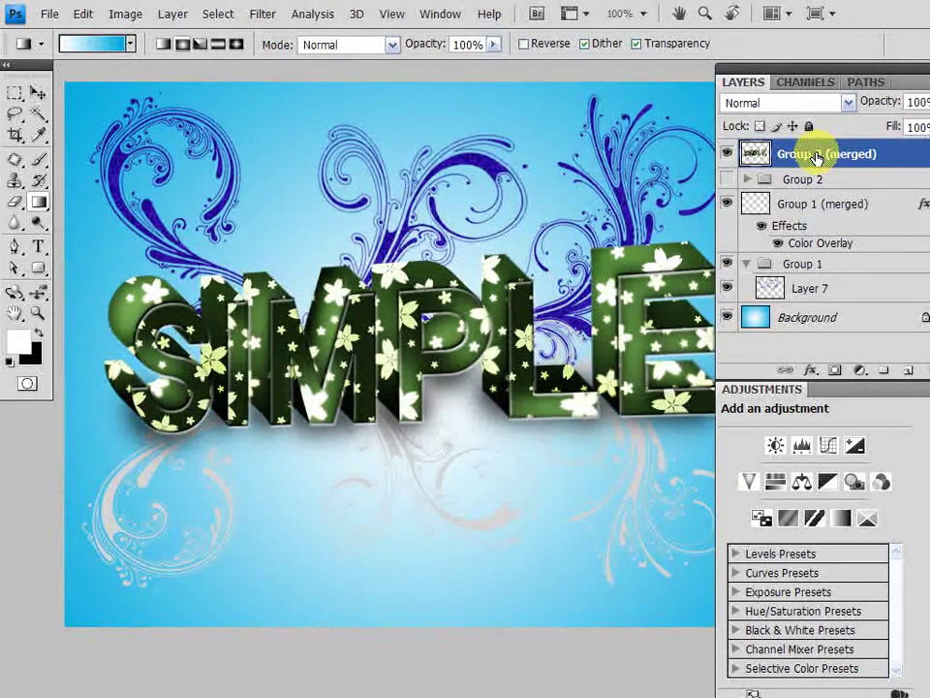
Recolour the merged SIMPLE text to purple with Hue/Saturation, using Hue -180 and Saturation +77
key("ctrl+u")
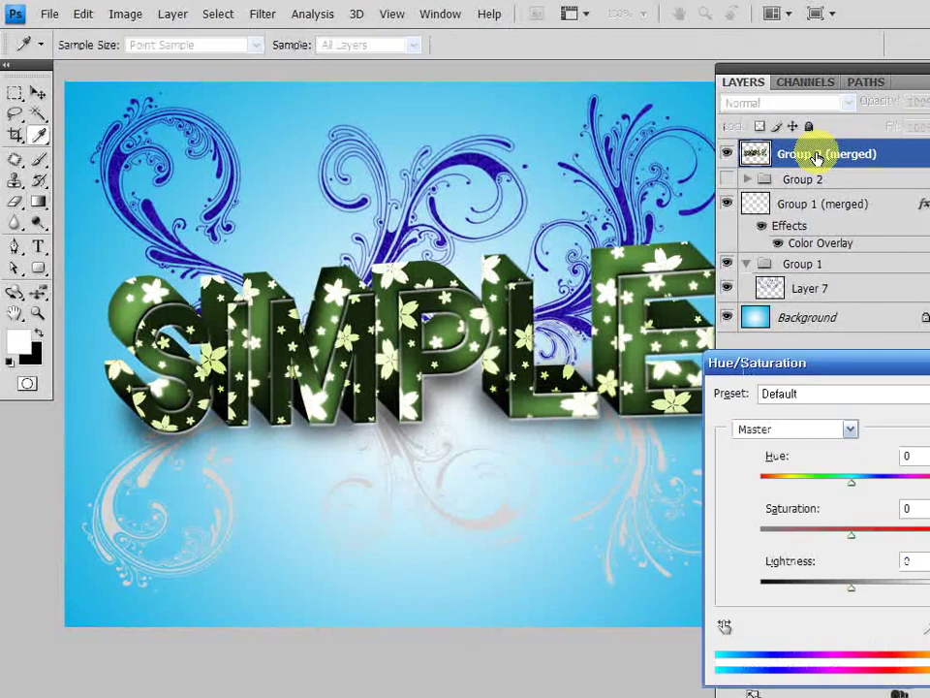
left_click(899, 533)
left_click_drag(852, 482, 793, 497)
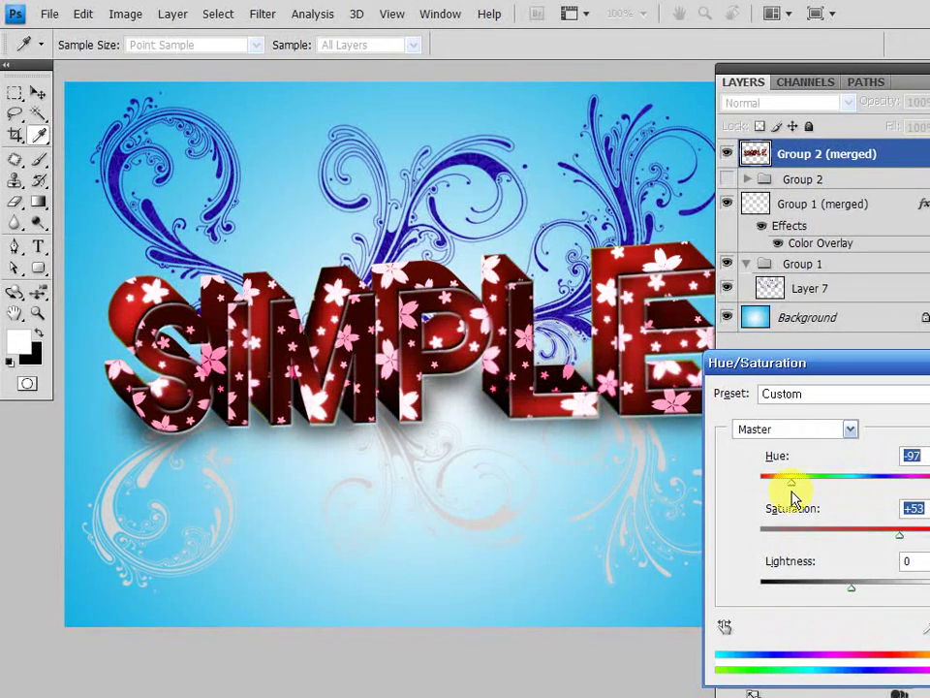
left_click_drag(793, 497, 759, 485)
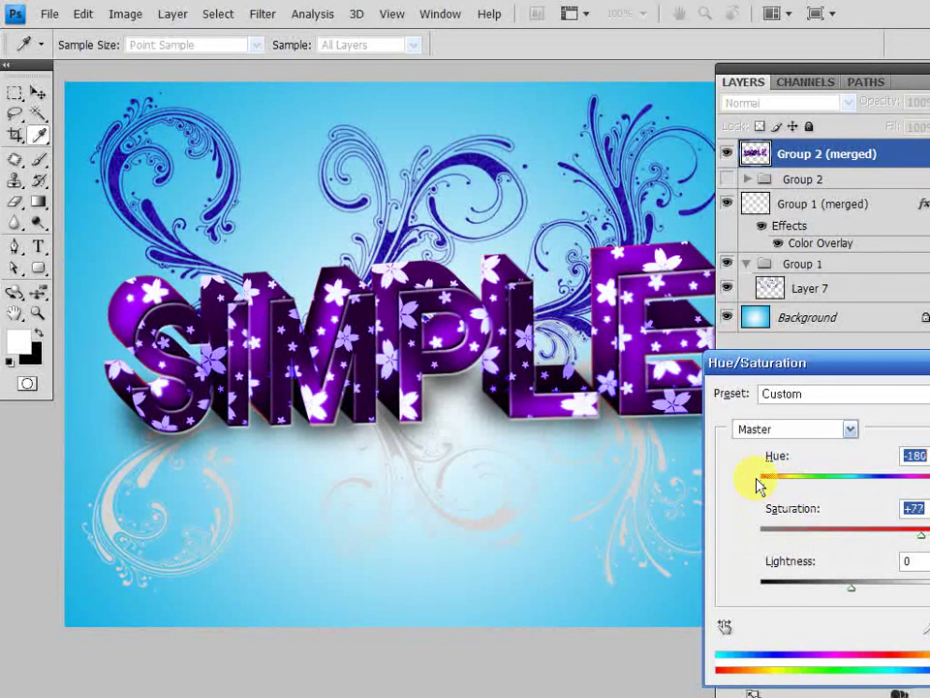
left_click_drag(762, 364, 679, 153)
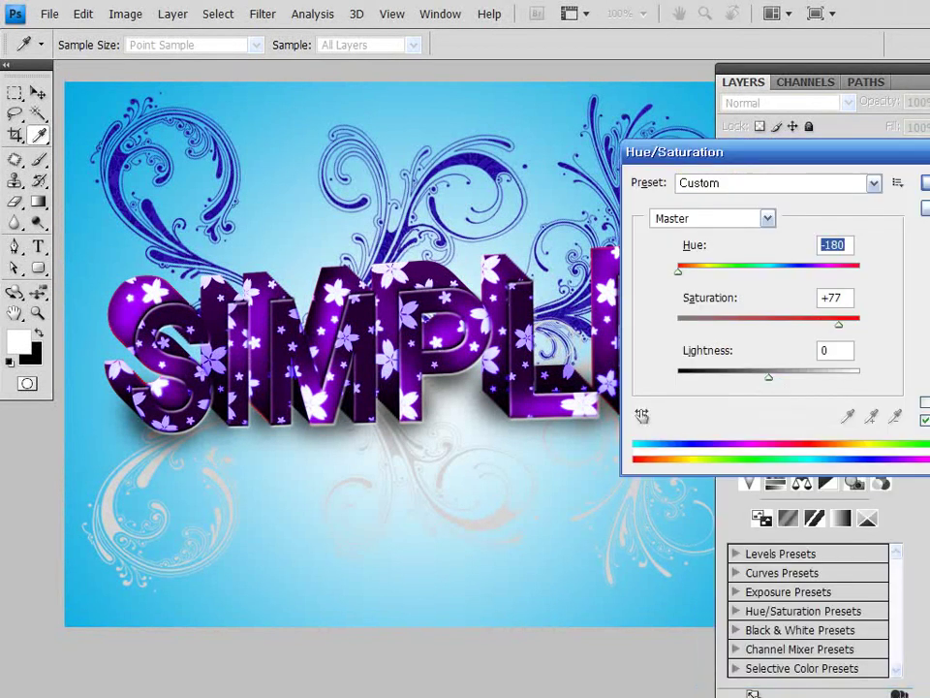
left_click(922, 182)
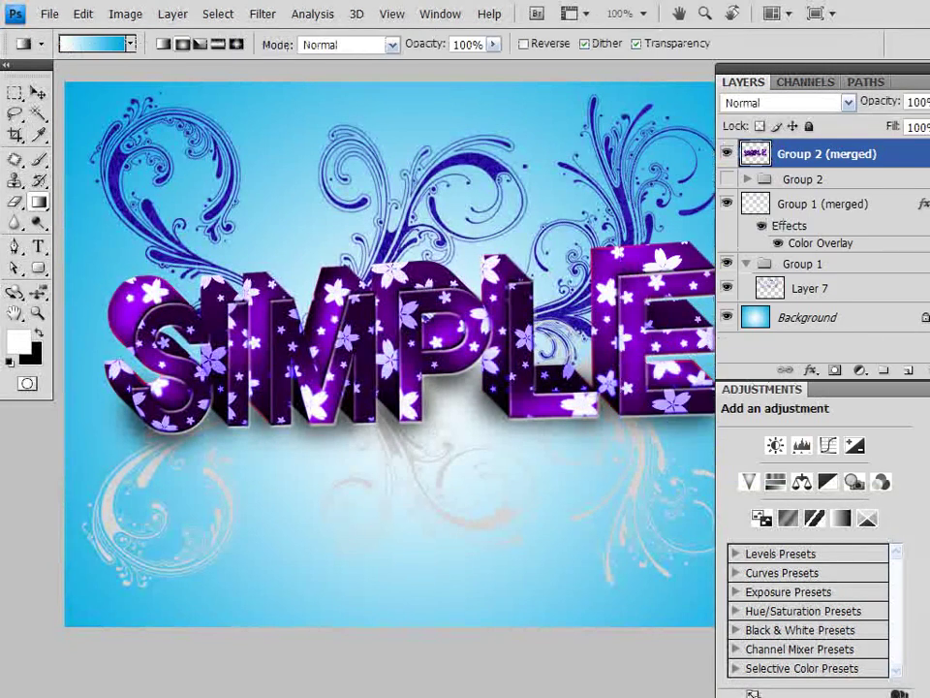
Redraw the white-to-cyan radial gradient on the Background layer as a smaller glow centred behind the SIMPLE text
left_click(820, 321)
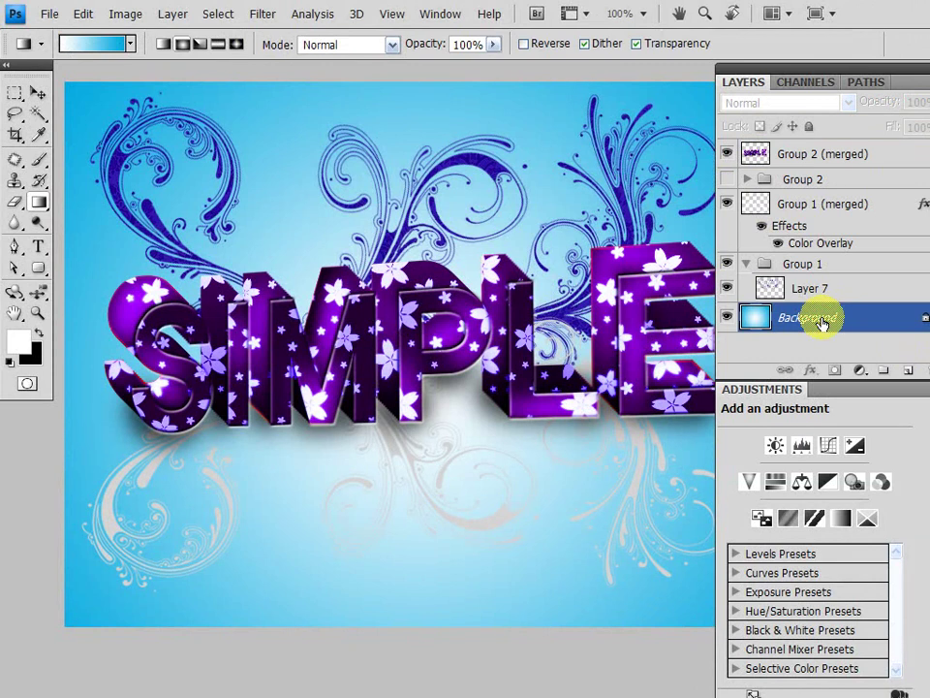
left_click(107, 47)
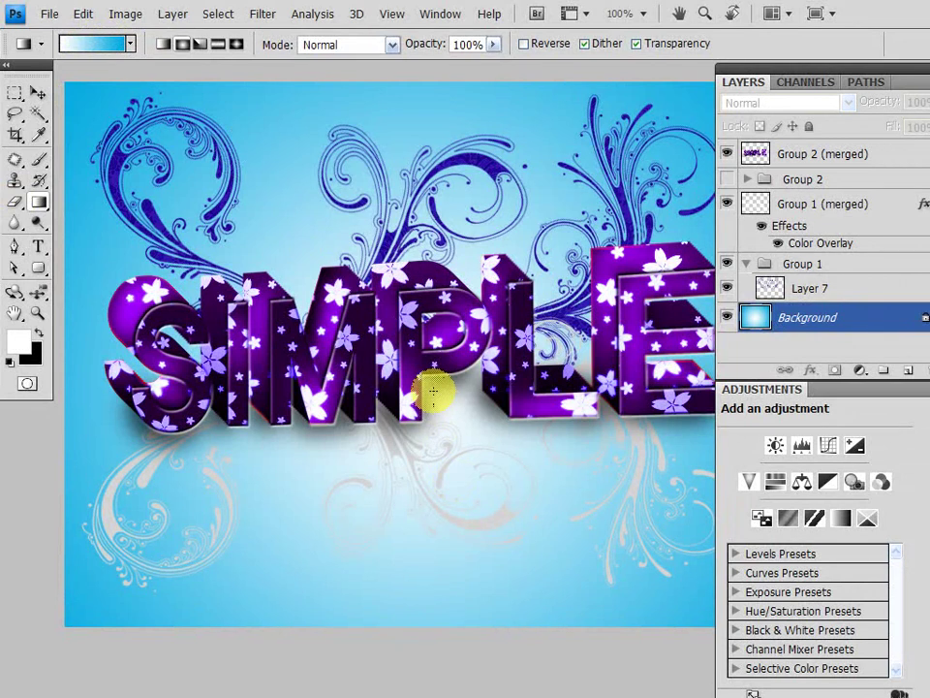
left_click_drag(433, 391, 539, 331)
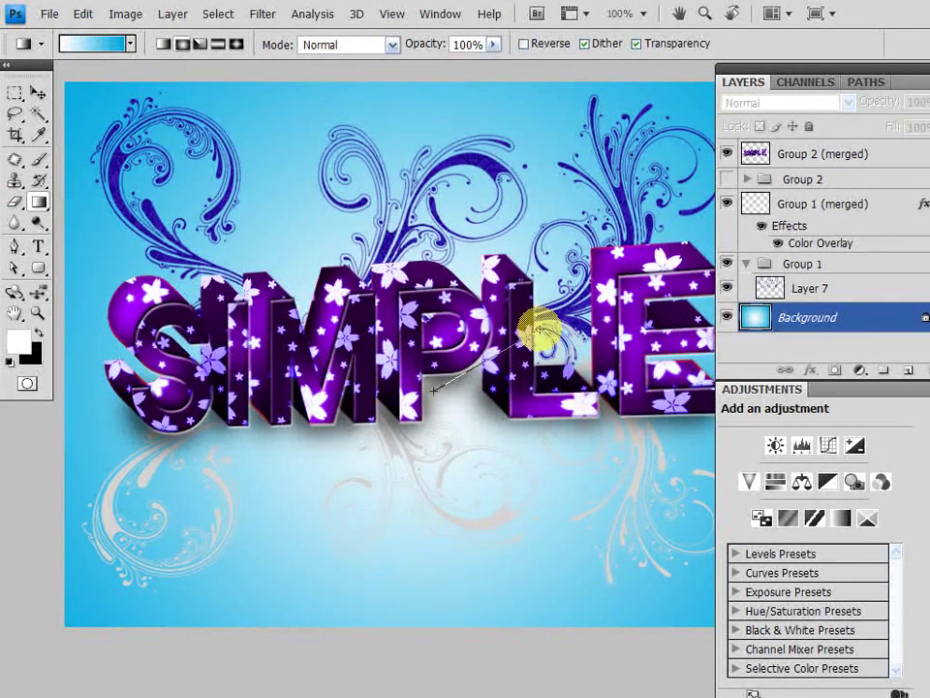
left_click_drag(539, 331, 539, 332)
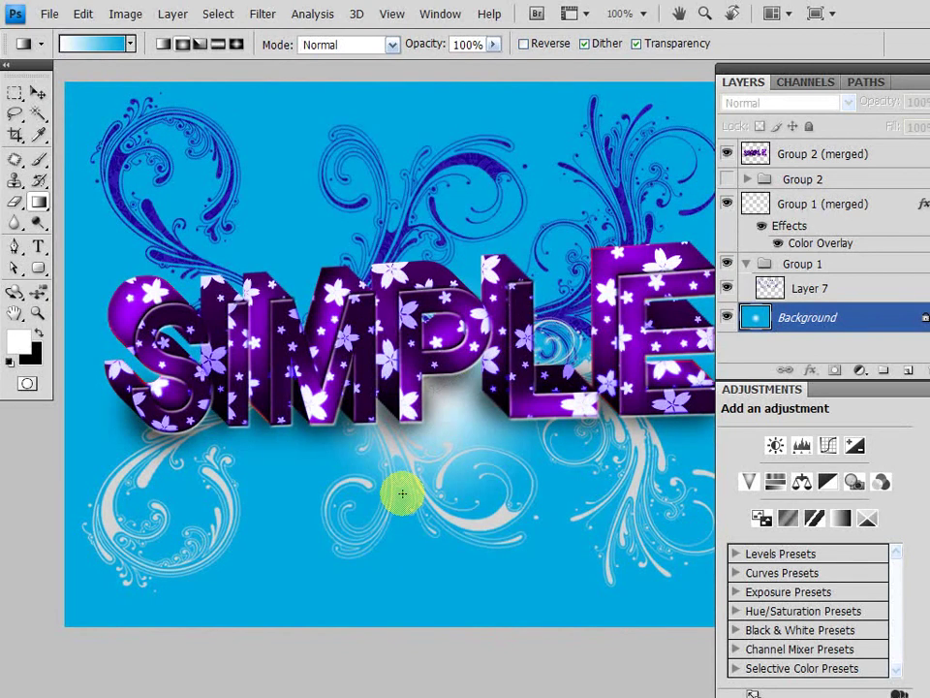
left_click_drag(438, 386, 543, 267)
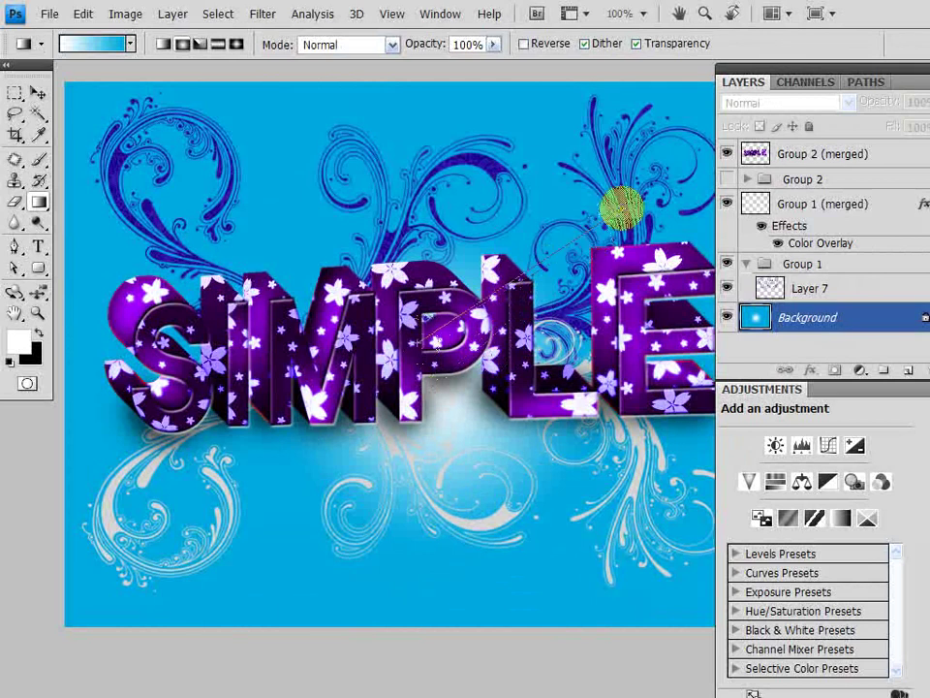